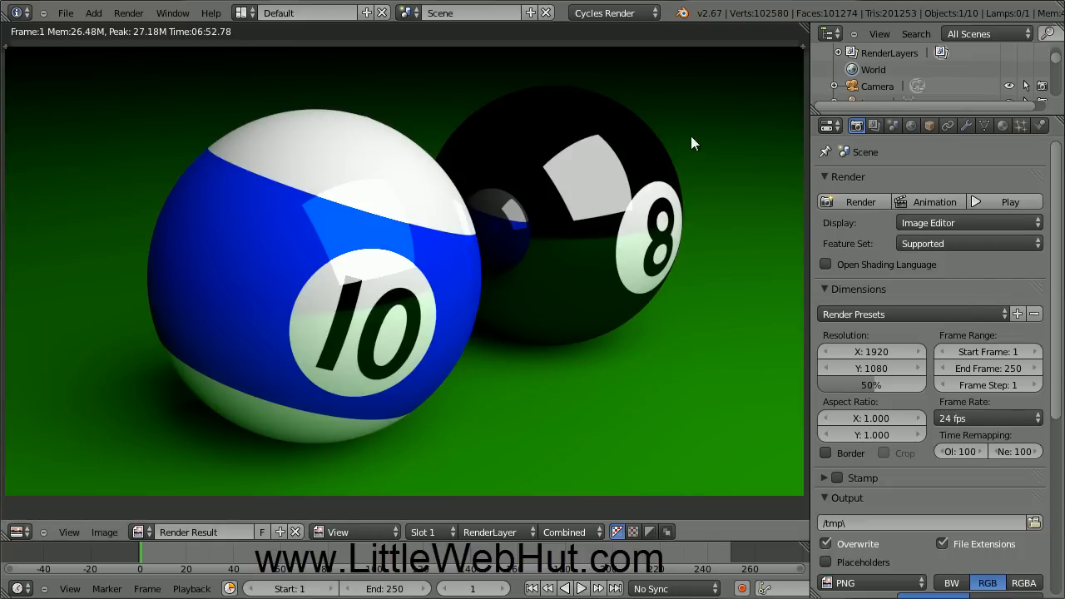
pyautogui.click(653, 12)
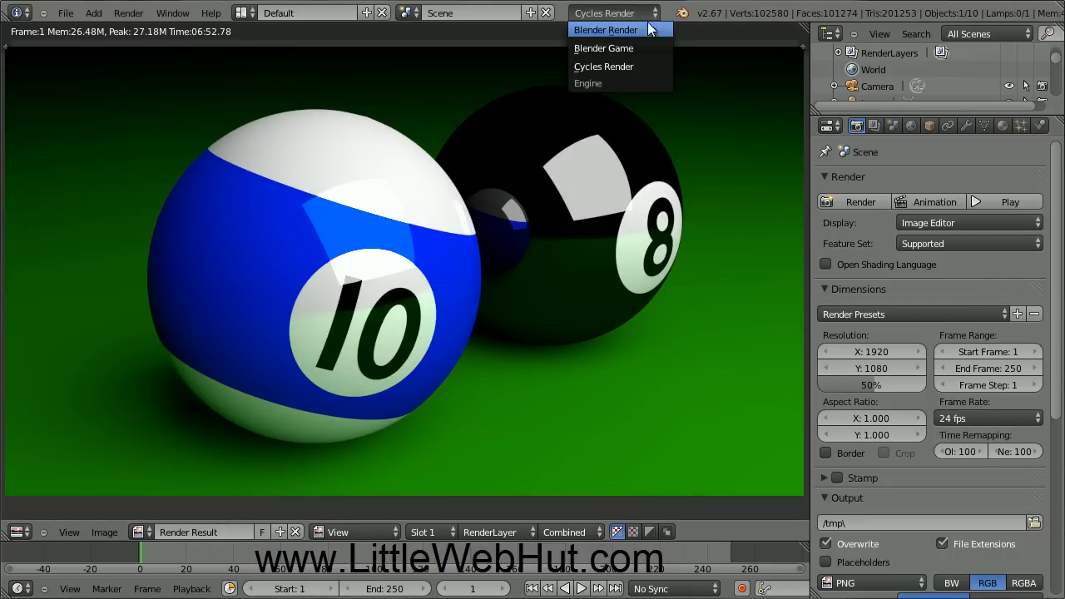
pyautogui.click(652, 66)
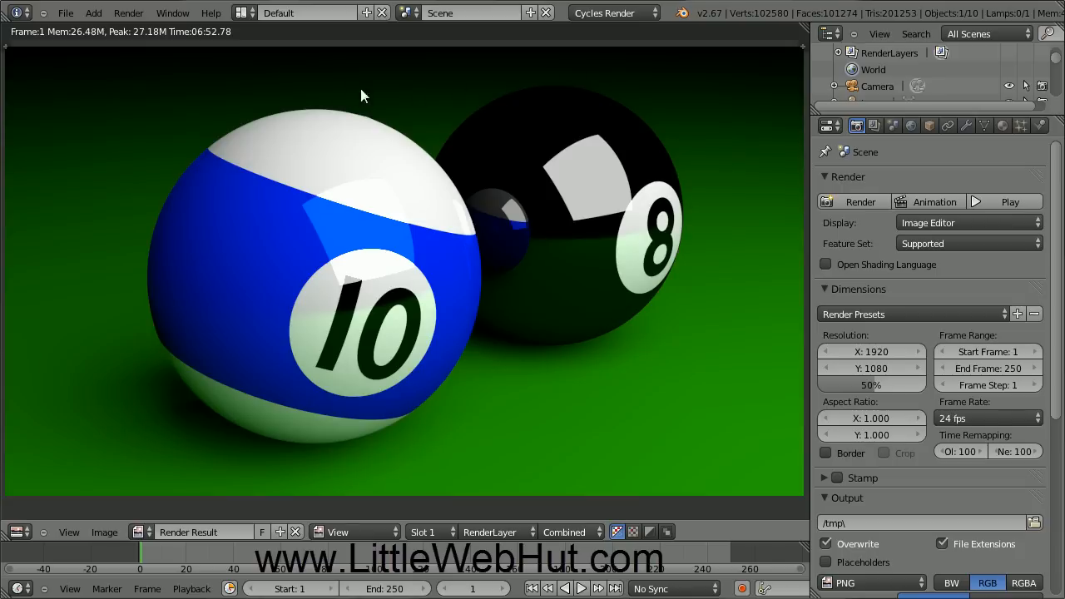
# - Start a new scene from the start-up file and widen the properties editor so its settings are fully readable
pyautogui.click(69, 18)
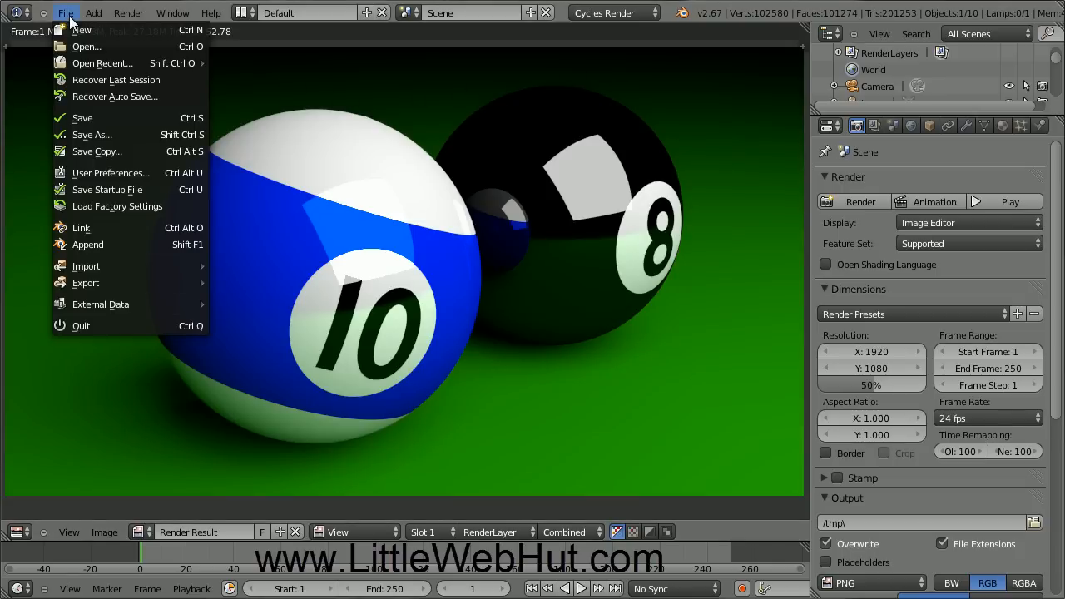
pyautogui.click(116, 33)
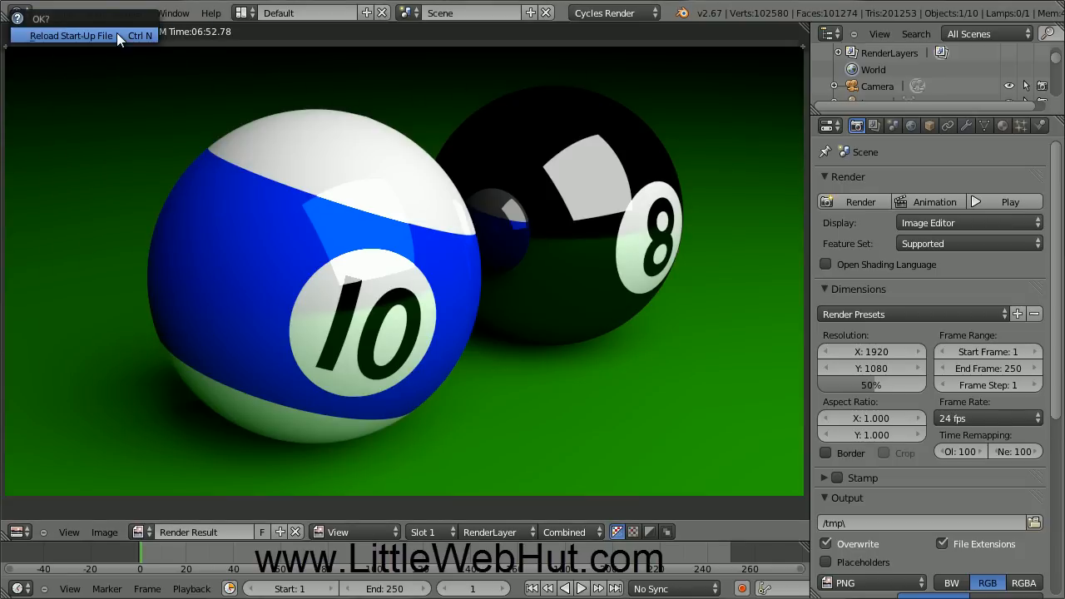
pyautogui.click(119, 35)
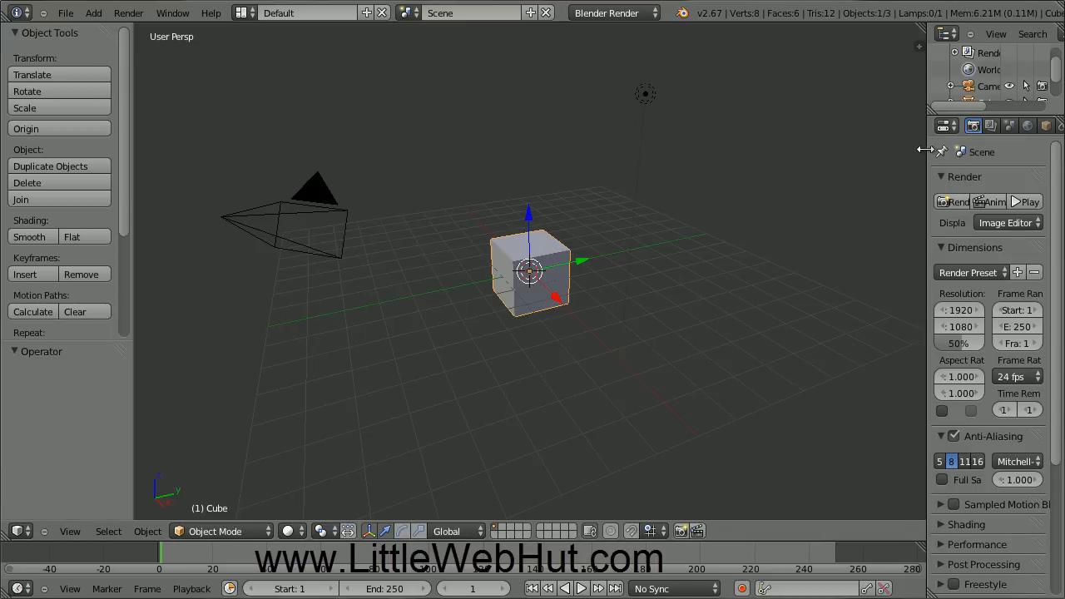
pyautogui.moveTo(926, 150); pyautogui.dragTo(812, 175)
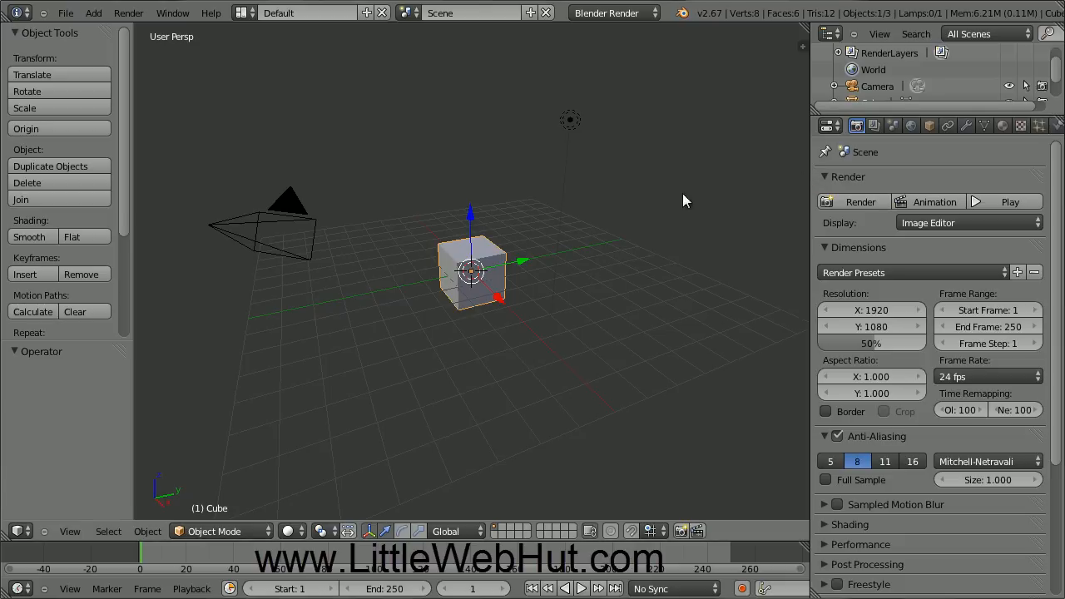
# - Select the default cube at the grid's centre and delete it from the scene
pyautogui.rightClick(292, 206)
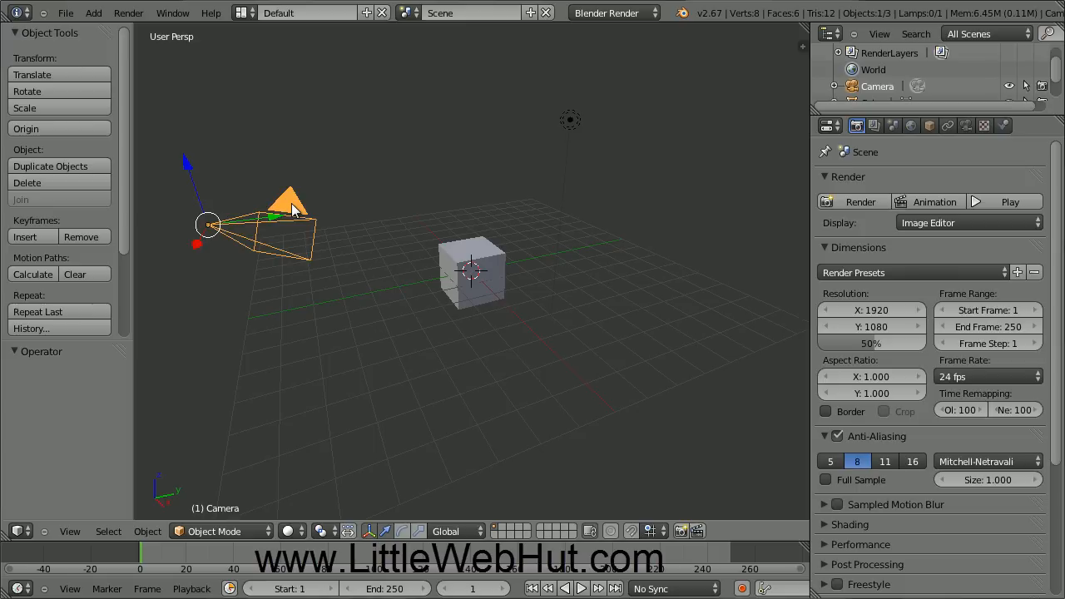
pyautogui.rightClick(486, 258)
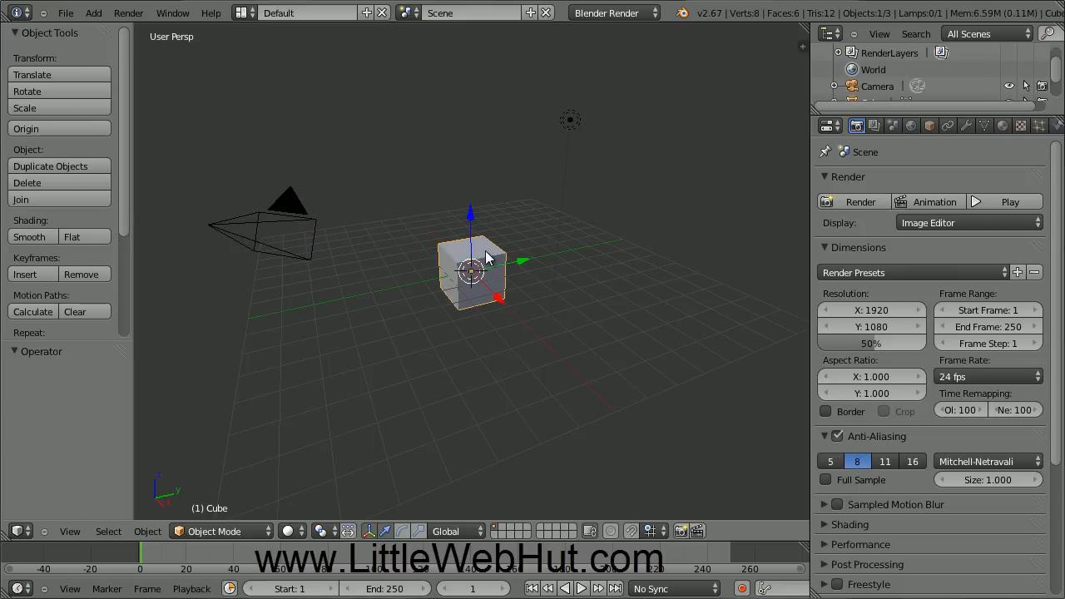
pyautogui.moveTo(431, 367)
pyautogui.mouseDown(button='middle')
pyautogui.moveTo(485, 379)
pyautogui.moveTo(527, 363)
pyautogui.moveTo(470, 394)
pyautogui.moveTo(388, 378)
pyautogui.moveTo(427, 368)
pyautogui.mouseUp(button='middle')
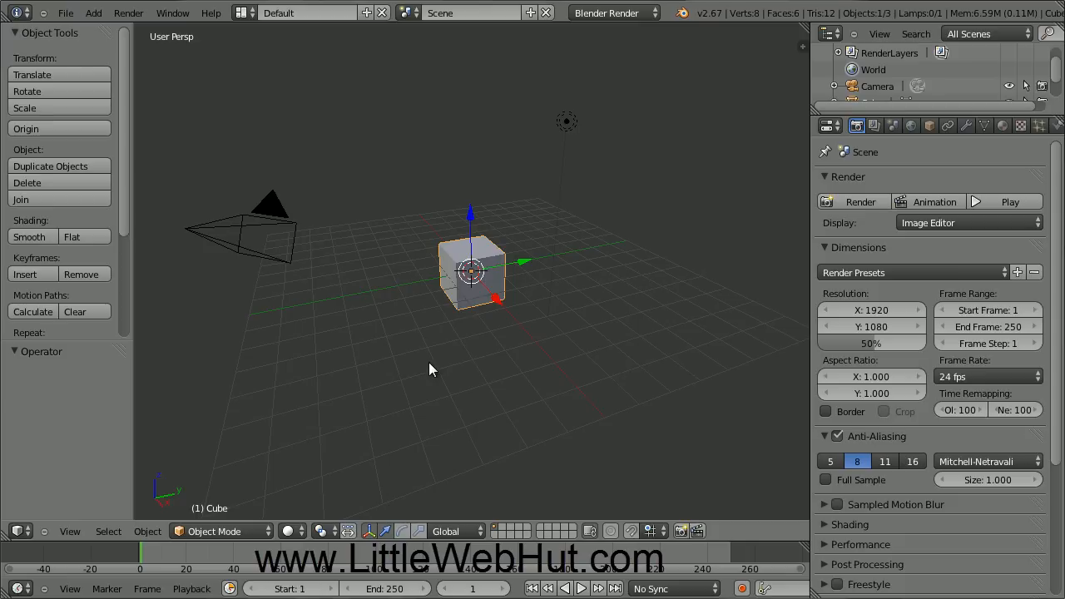
pyautogui.moveTo(404, 377)
pyautogui.mouseDown(button='middle')
pyautogui.moveTo(570, 387)
pyautogui.moveTo(335, 385)
pyautogui.moveTo(418, 379)
pyautogui.moveTo(408, 385)
pyautogui.mouseUp(button='middle')
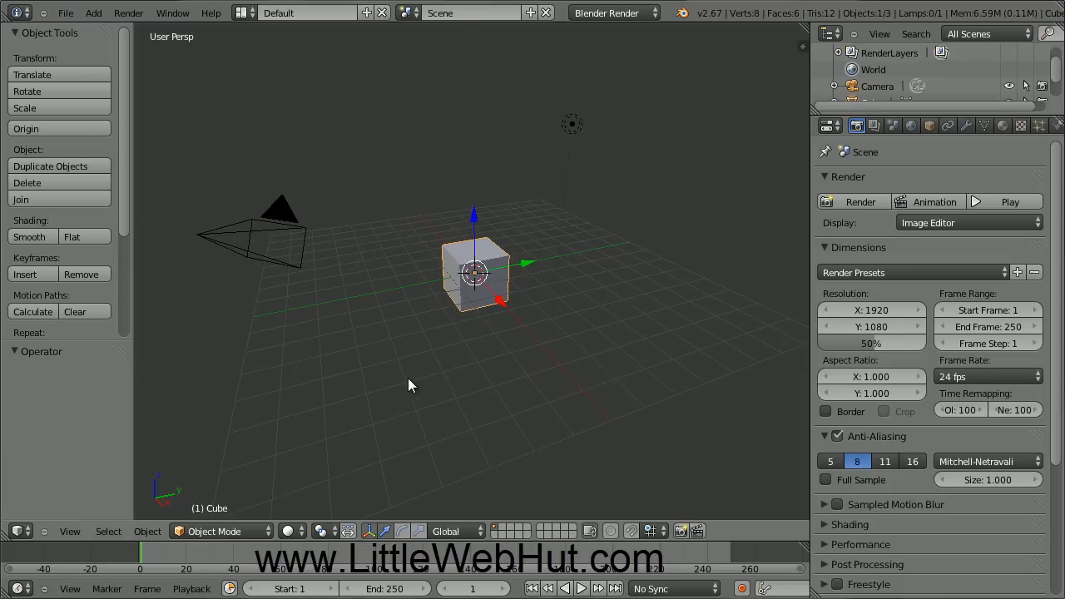
pyautogui.scroll(6, 491, 394)
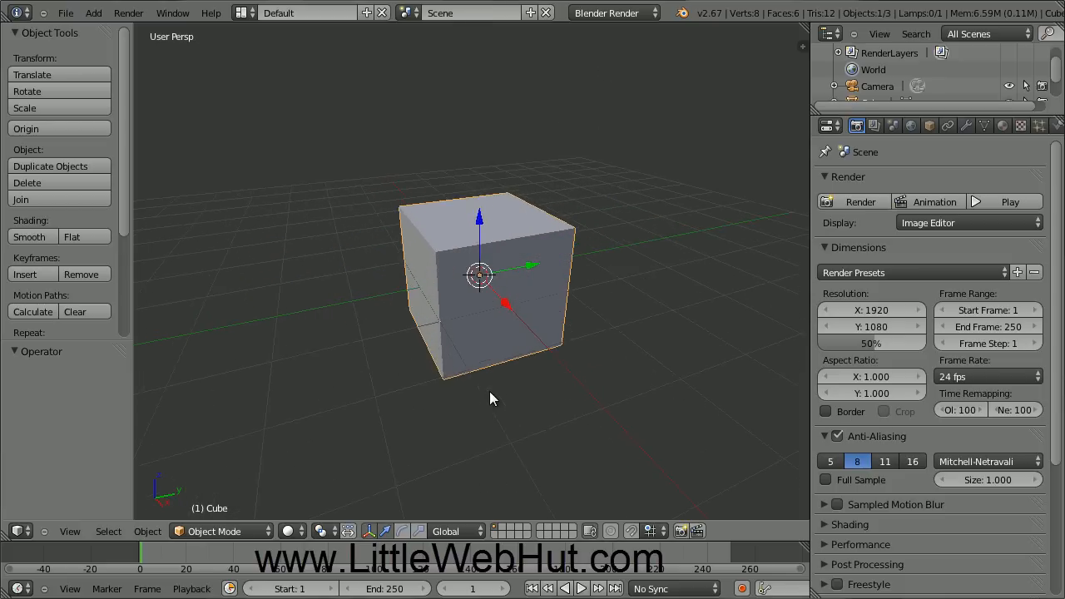
pyautogui.scroll(-4, 490, 394)
pyautogui.scroll(-2, 490, 394)
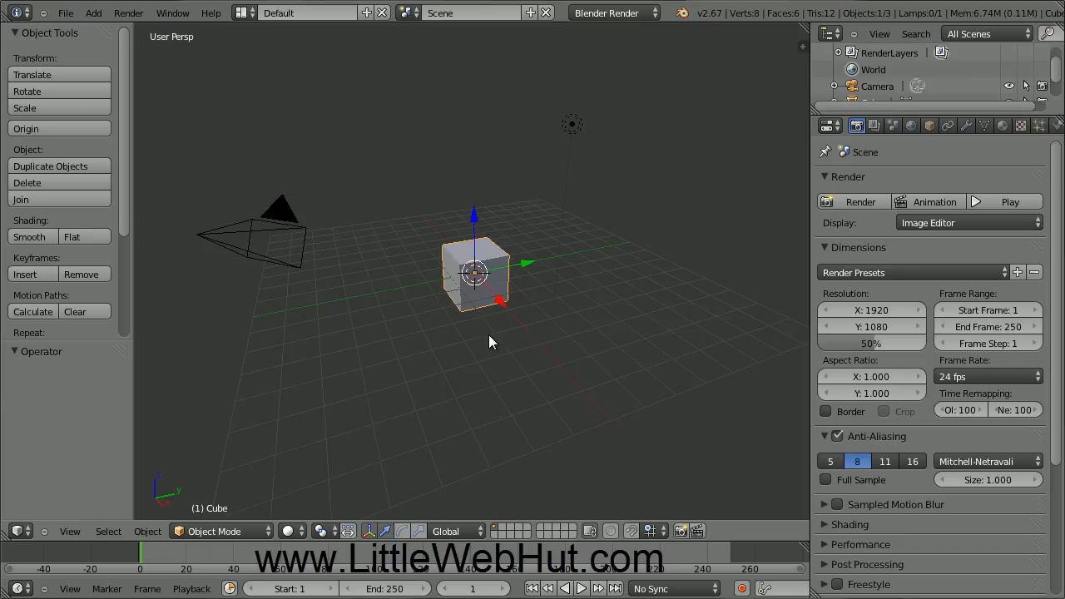
pyautogui.press('x')
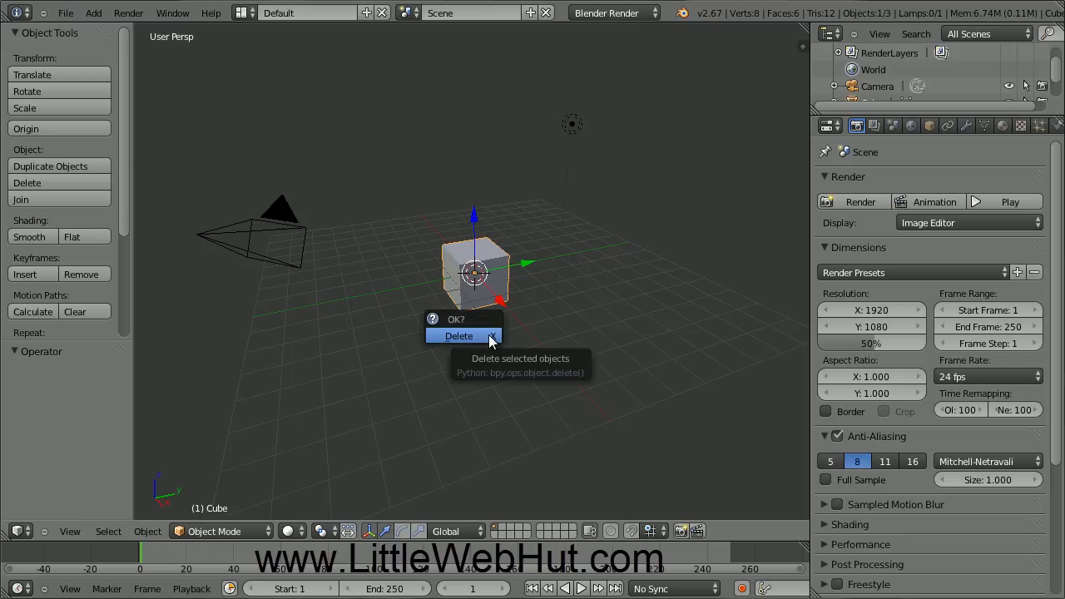
pyautogui.click(491, 338)
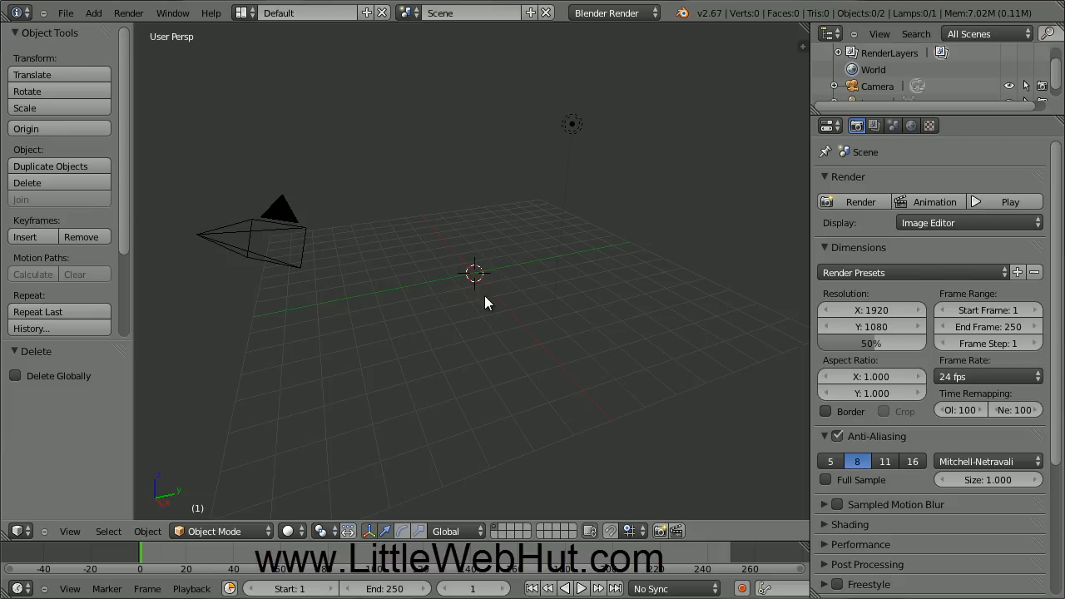
# - Place the 3D cursor at the centre of the grid and add a UV sphere mesh there
pyautogui.click(404, 291)
pyautogui.click(493, 348)
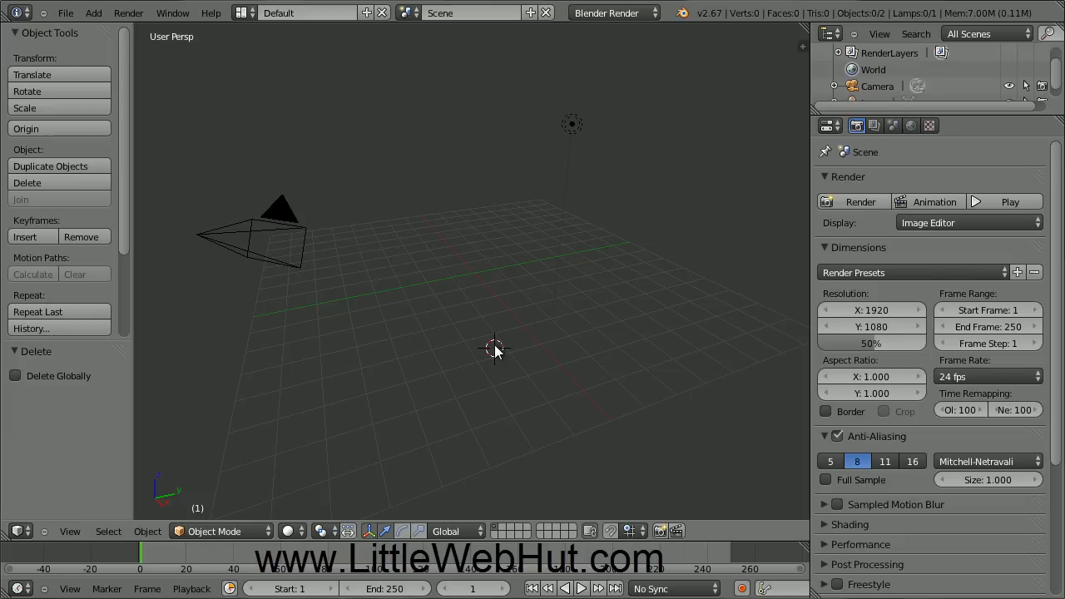
pyautogui.click(474, 273)
pyautogui.click(92, 13)
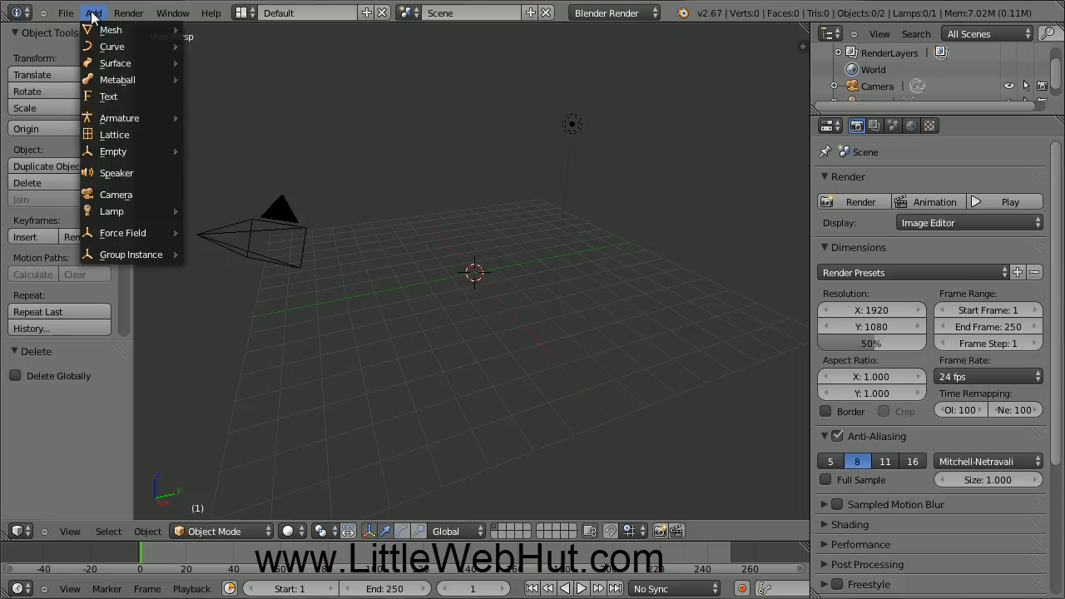
pyautogui.moveTo(141, 30)
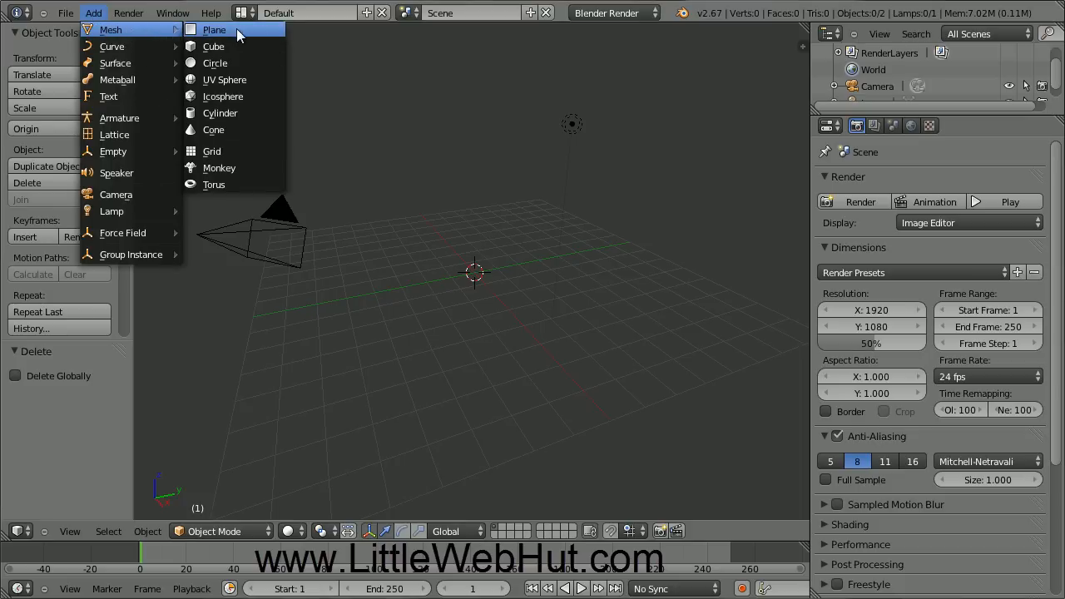
pyautogui.click(264, 81)
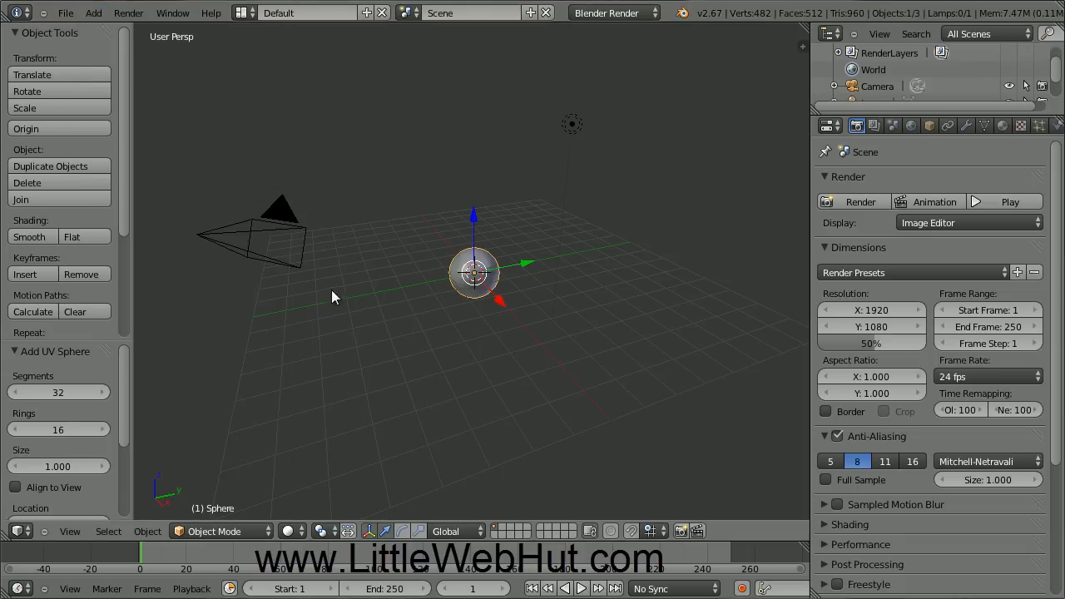
pyautogui.scroll(6, 356, 331)
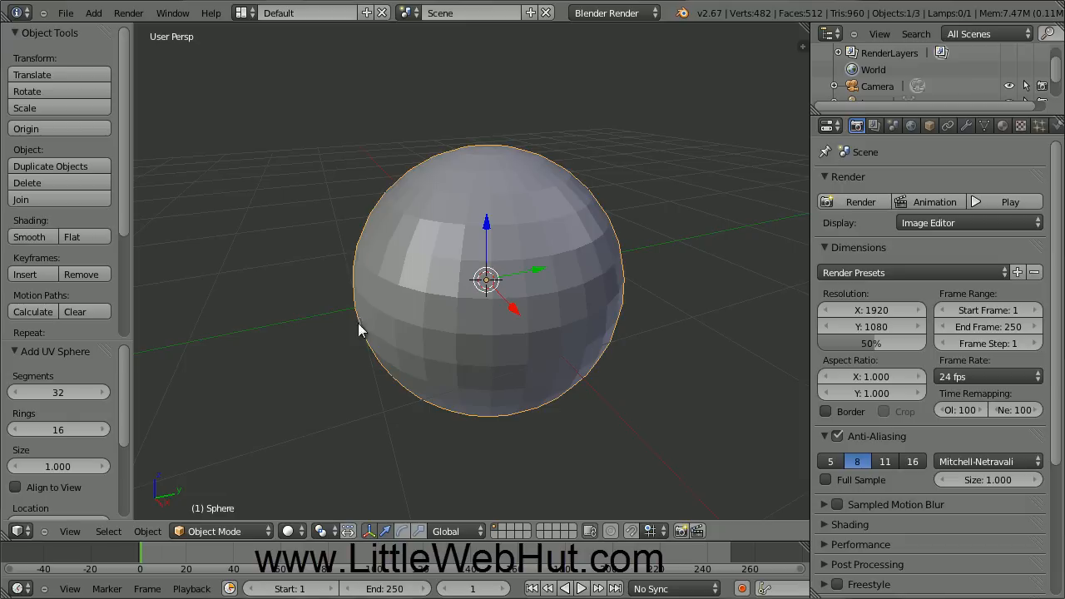
# - Create a new material for the sphere and switch the render engine to Cycles Render
pyautogui.click(1004, 127)
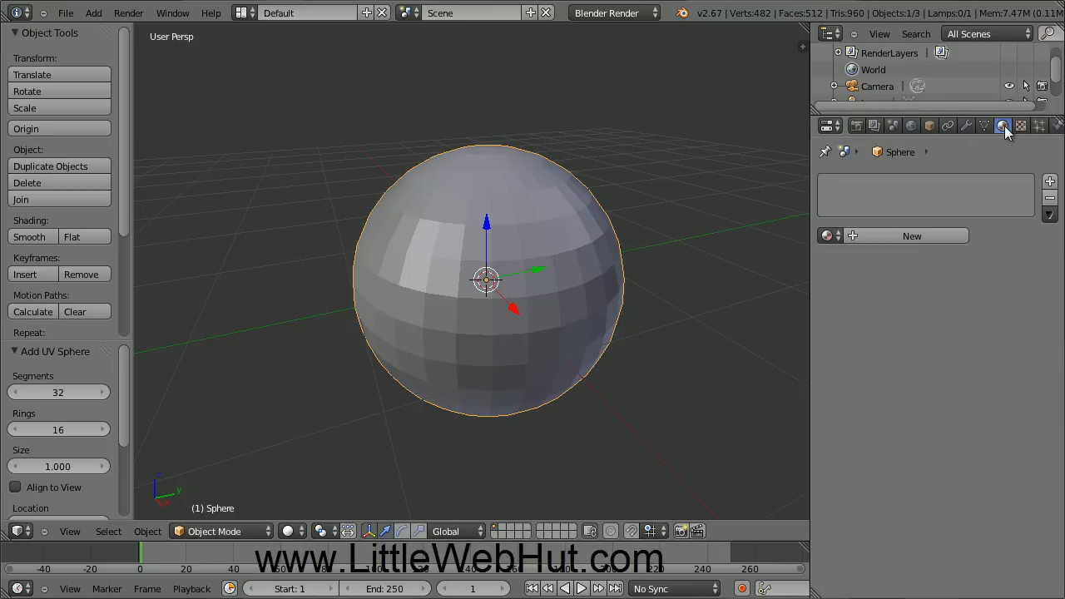
pyautogui.click(935, 235)
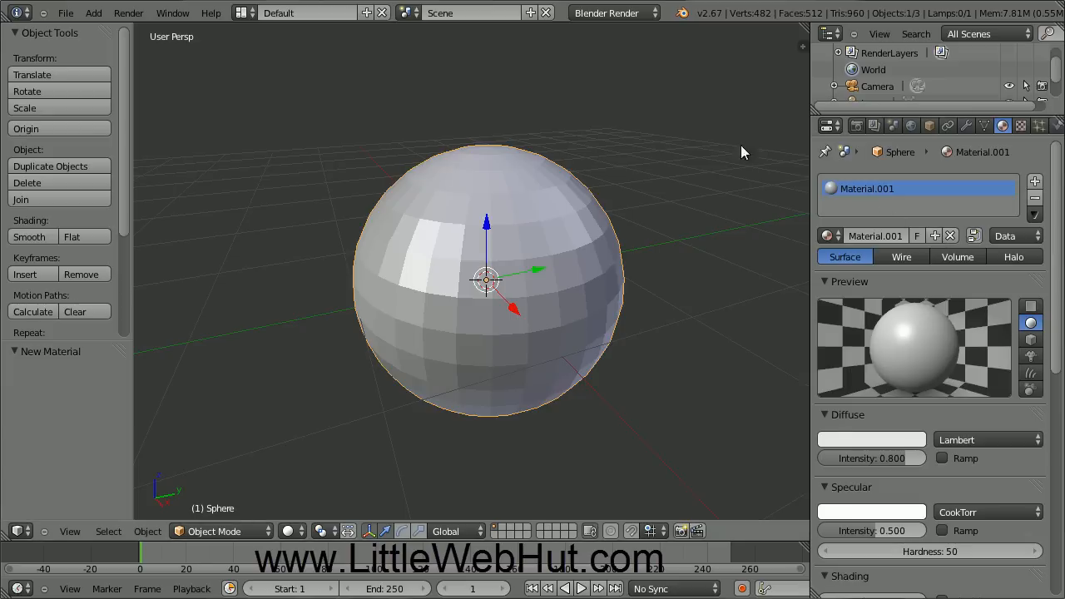
pyautogui.click(653, 14)
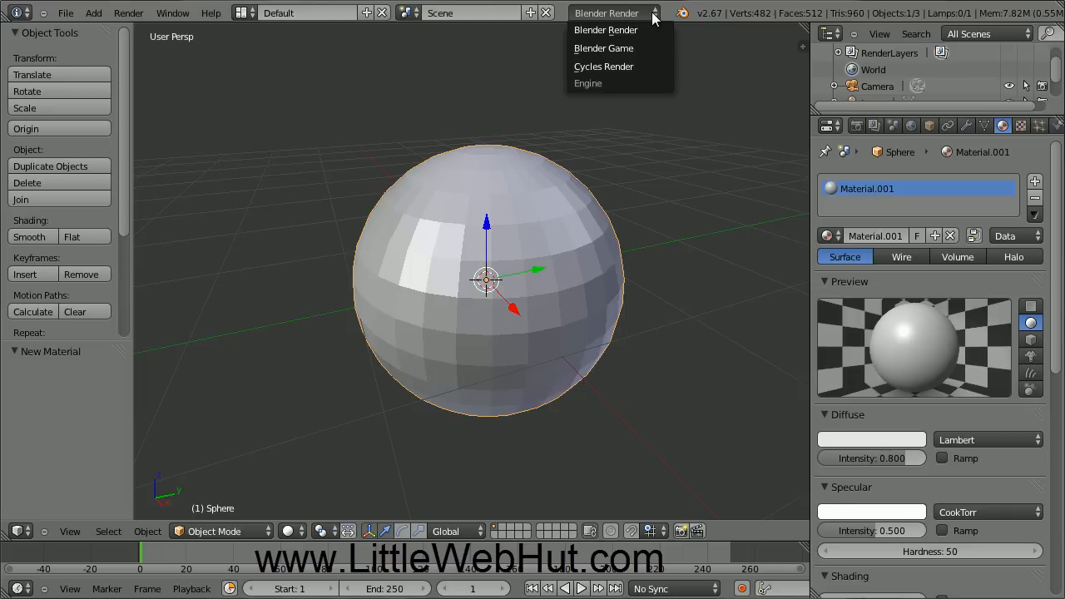
pyautogui.click(651, 67)
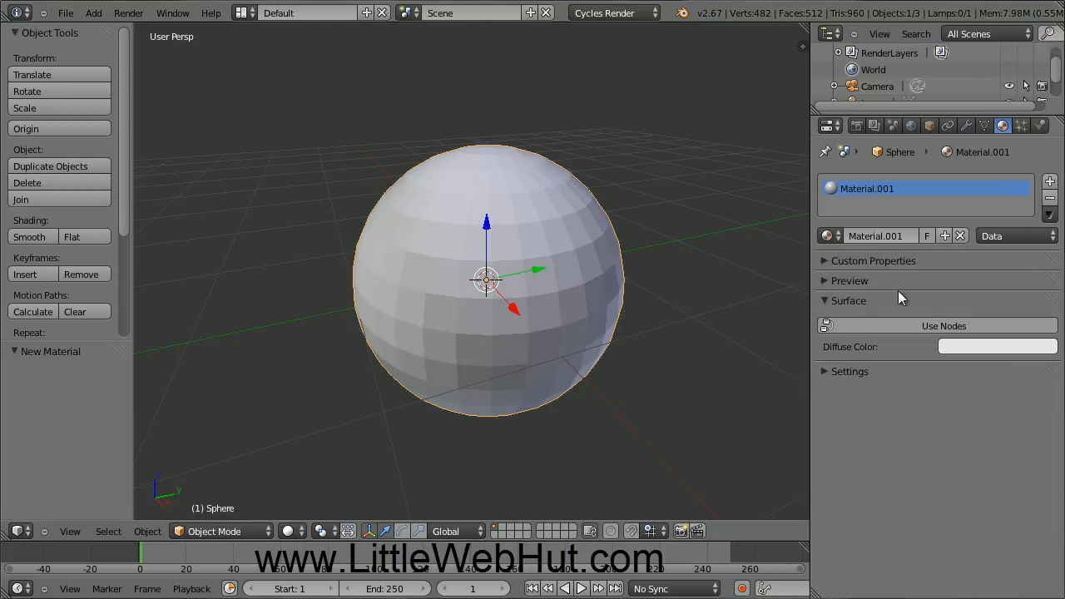
# - Enable nodes for the sphere's material and make its surface a Mix Shader combining Diffuse BSDF first and Glossy BSDF second
pyautogui.click(974, 326)
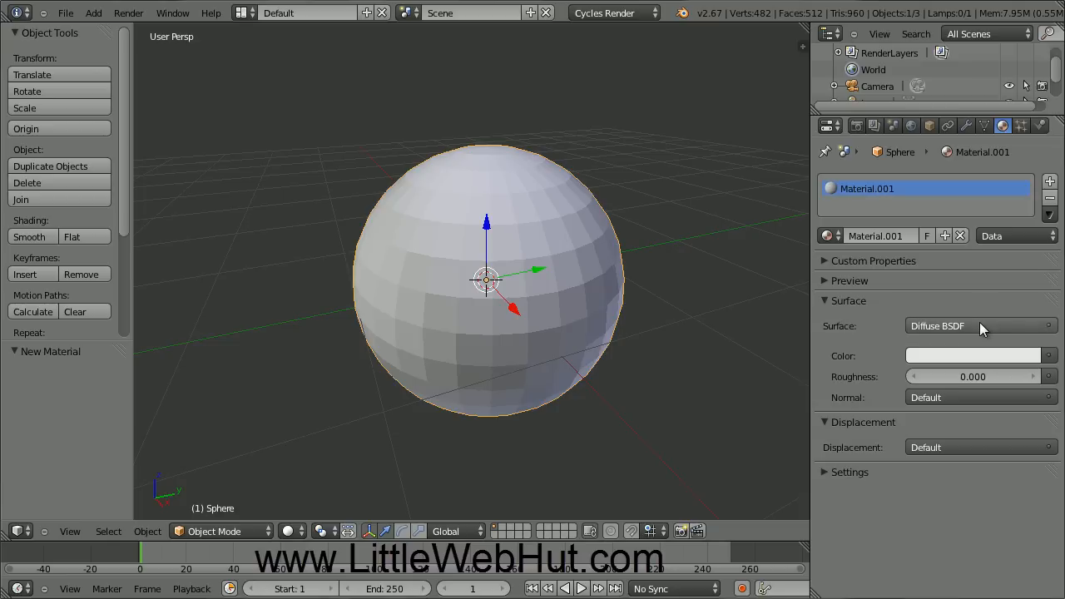
pyautogui.click(979, 326)
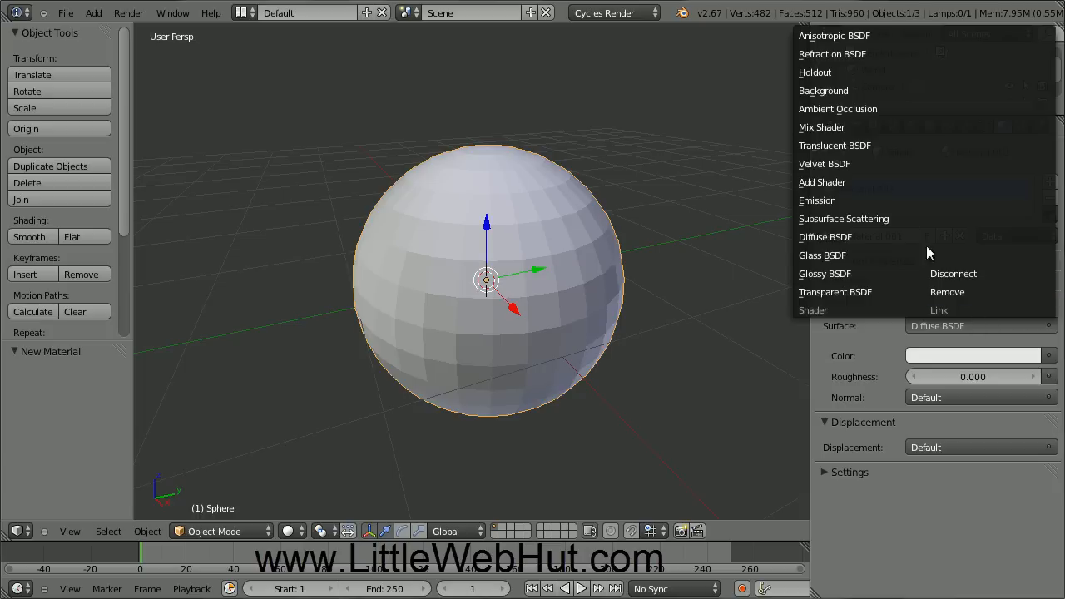
pyautogui.click(859, 127)
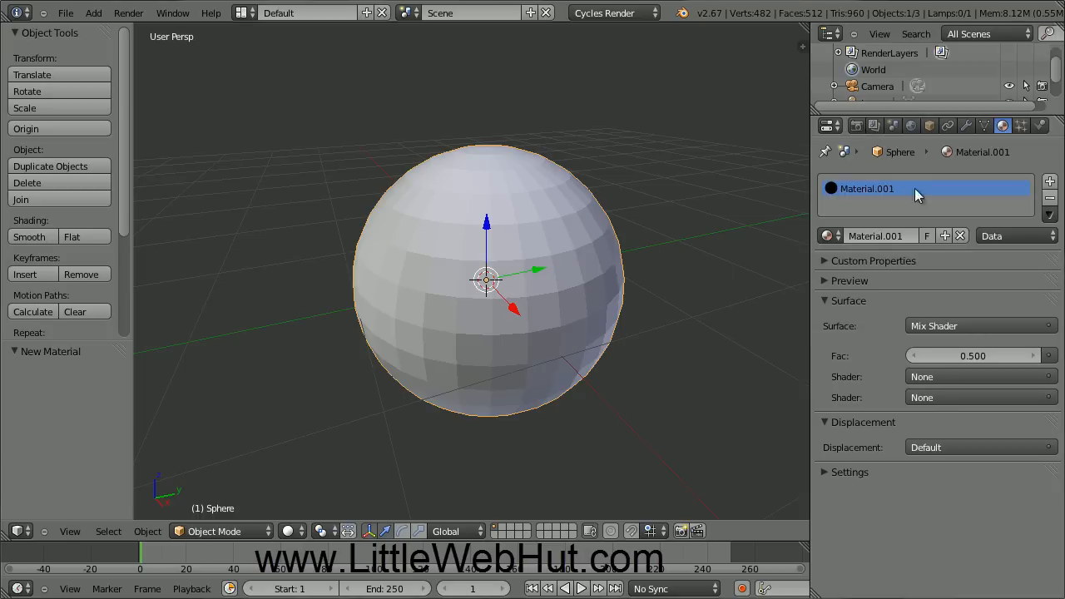
pyautogui.click(956, 379)
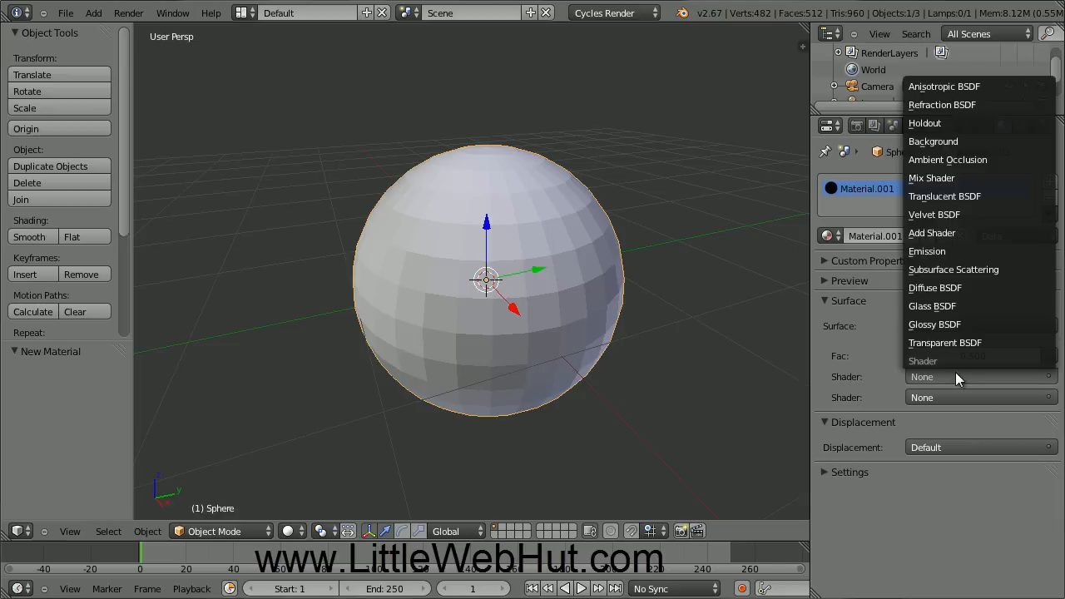
pyautogui.click(973, 288)
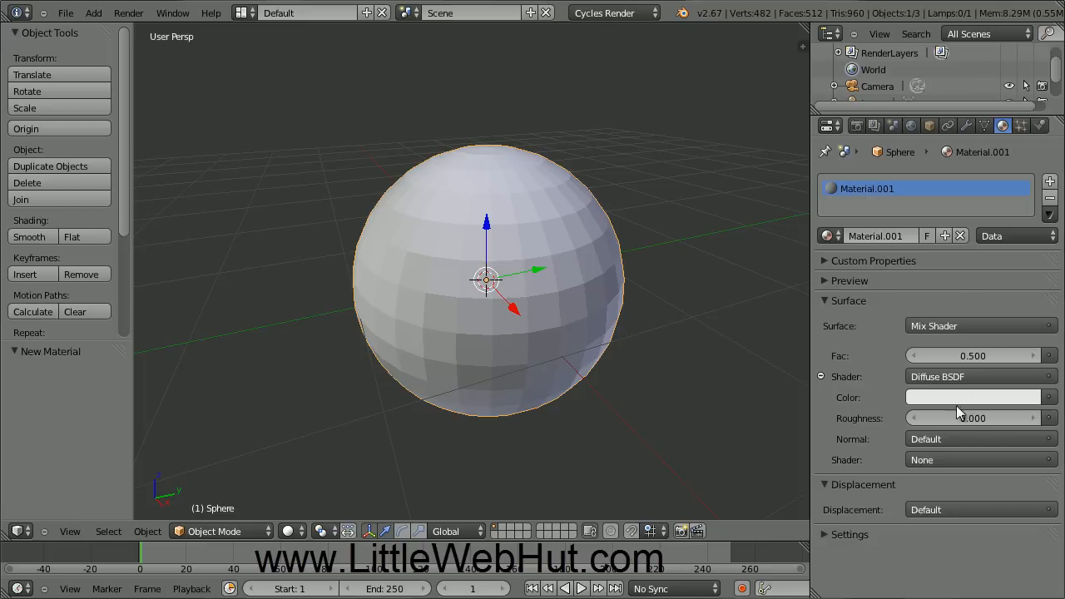
pyautogui.click(954, 461)
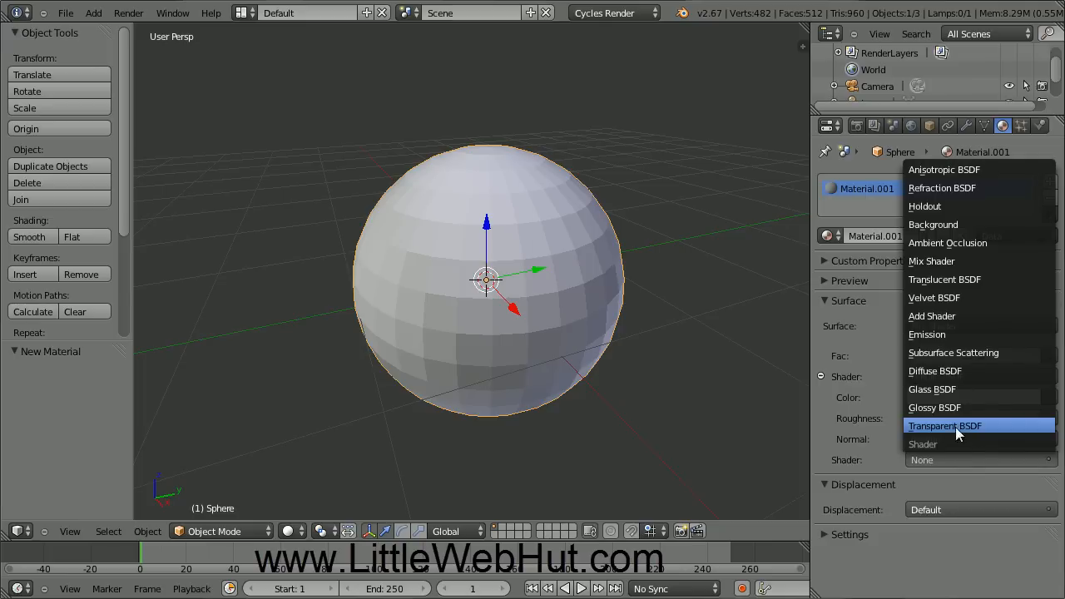
pyautogui.click(971, 408)
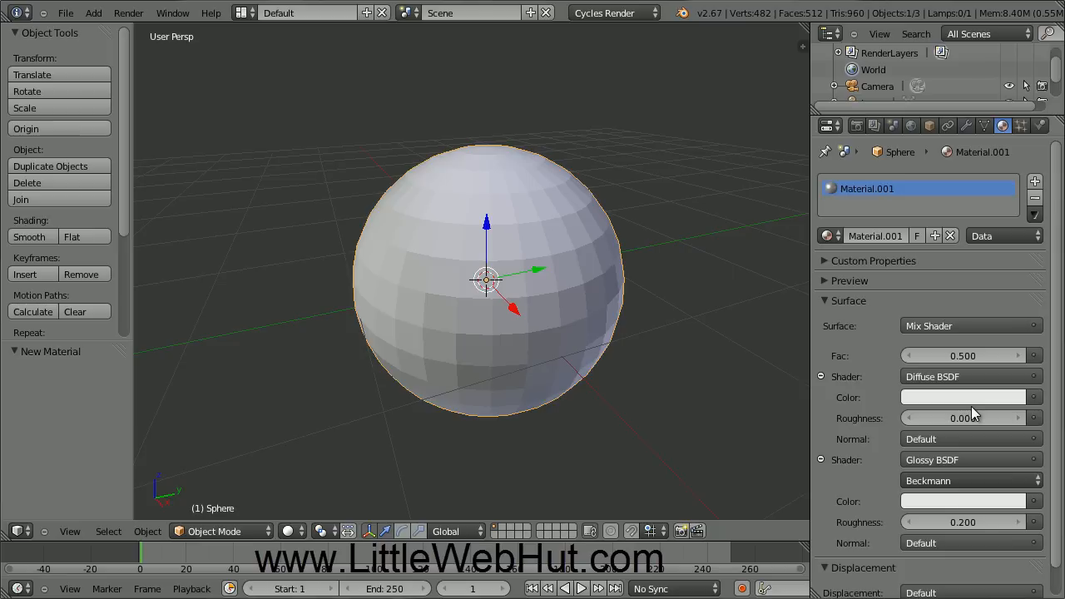
# - Set the Glossy BSDF roughness to 0 and the Mix Shader factor to 0.7
pyautogui.click(964, 523)
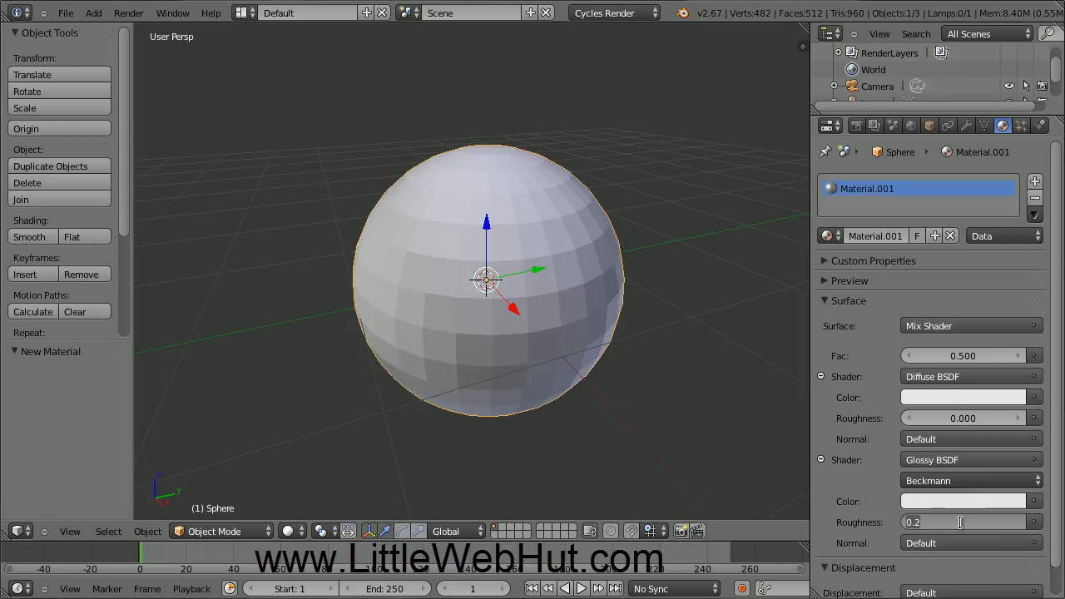
pyautogui.write('0')
pyautogui.press('Return')
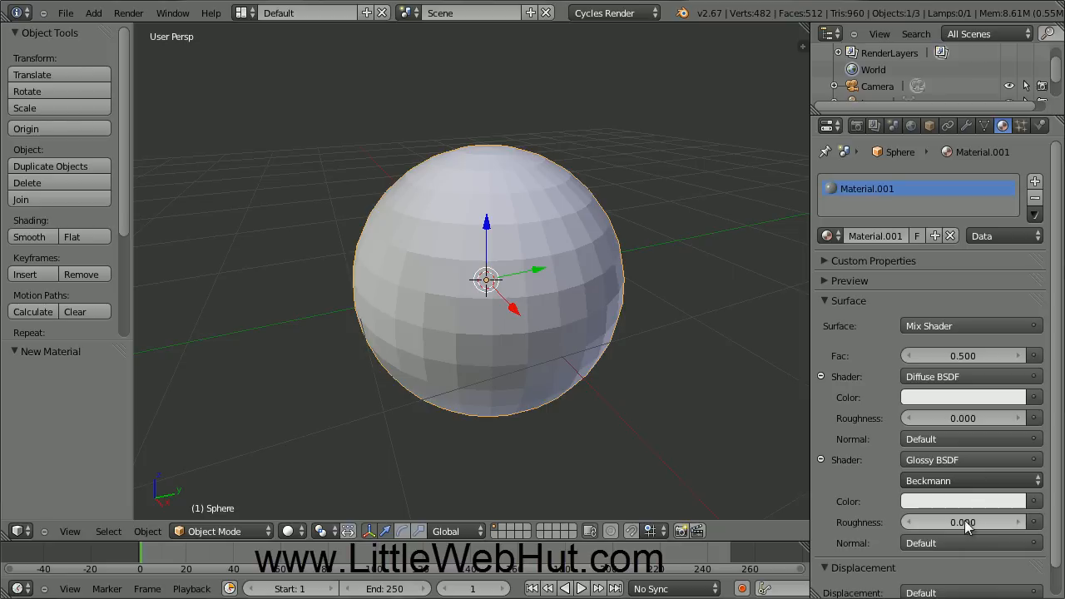
pyautogui.click(967, 355)
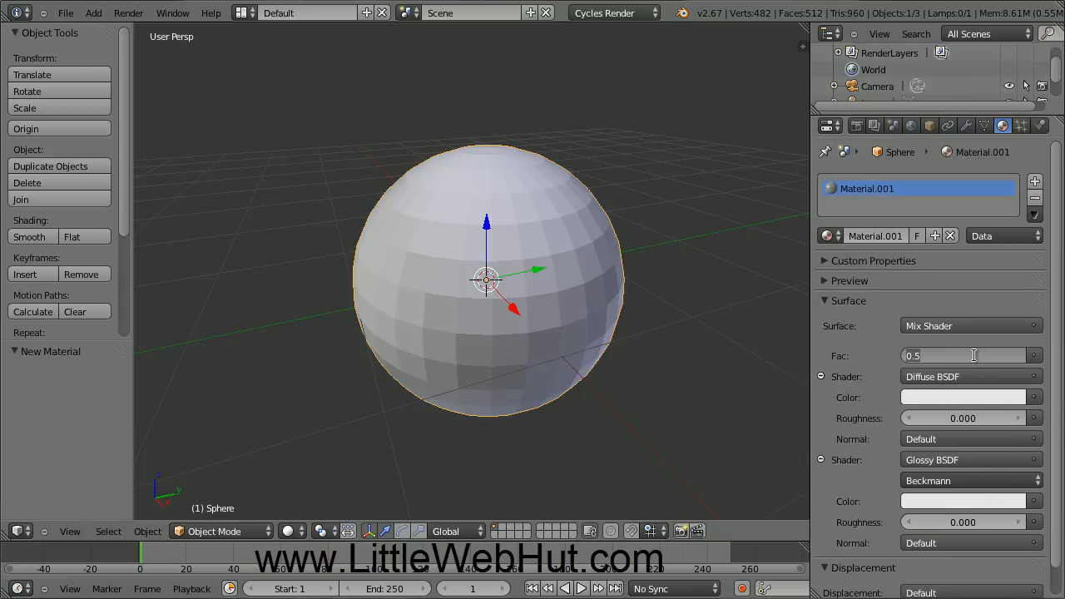
pyautogui.write('0.7')
pyautogui.press('Return')
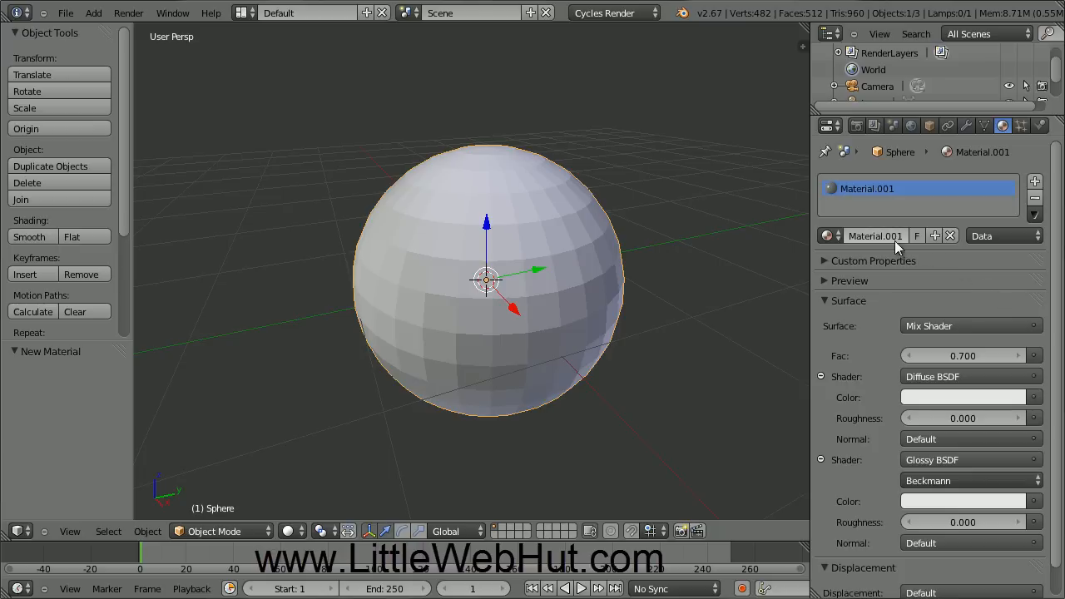
# - Rename the sphere's material to "white"
pyautogui.click(866, 237)
pyautogui.write('white')
pyautogui.press('Return')
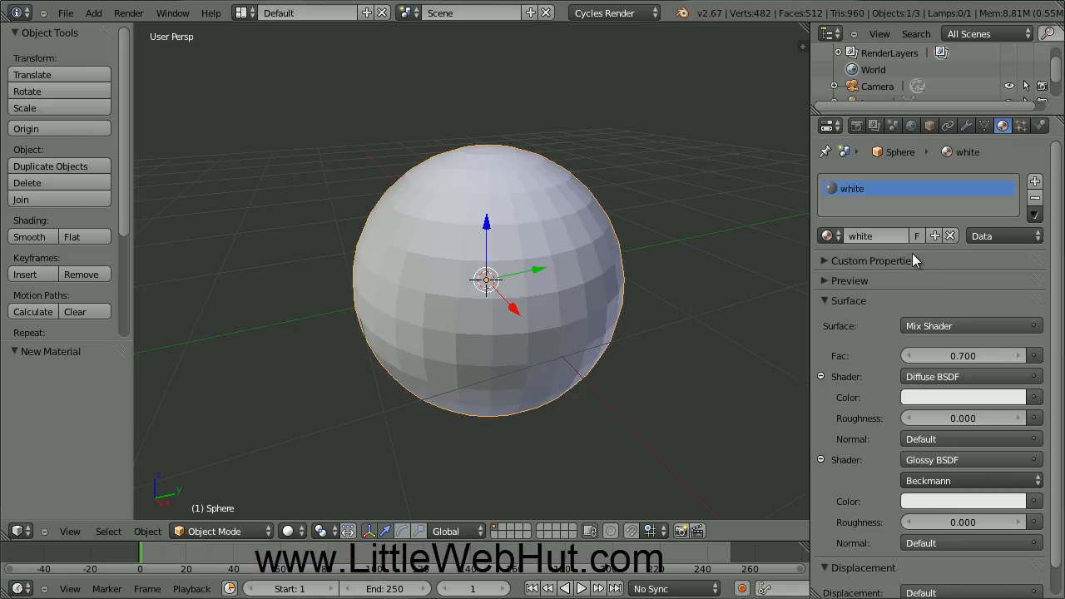
# - Put the sphere in Edit Mode and display it in wireframe shading
pyautogui.click(247, 530)
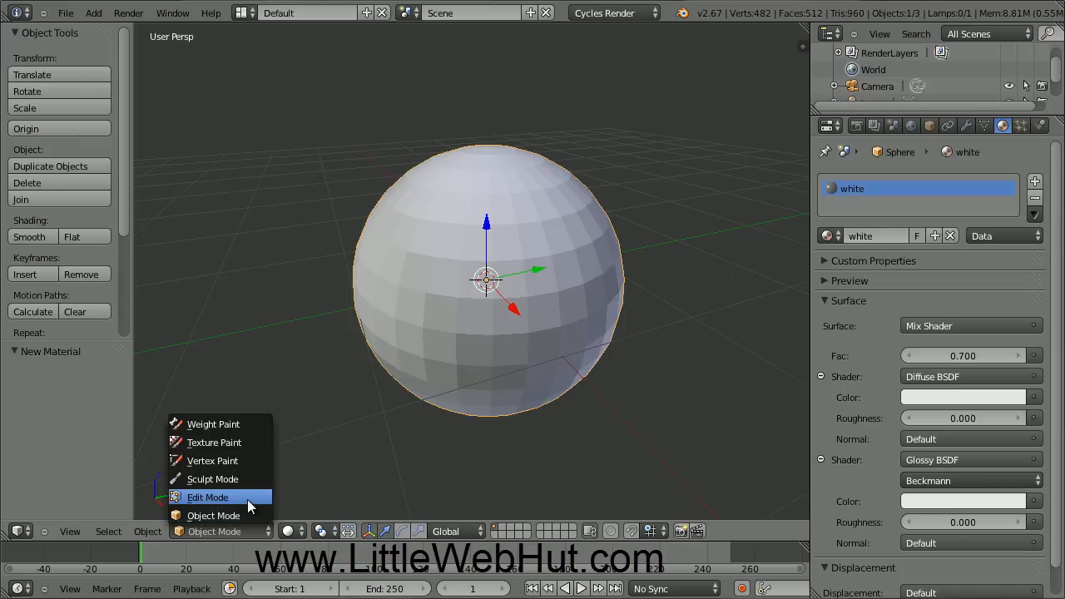
pyautogui.click(247, 499)
pyautogui.click(286, 531)
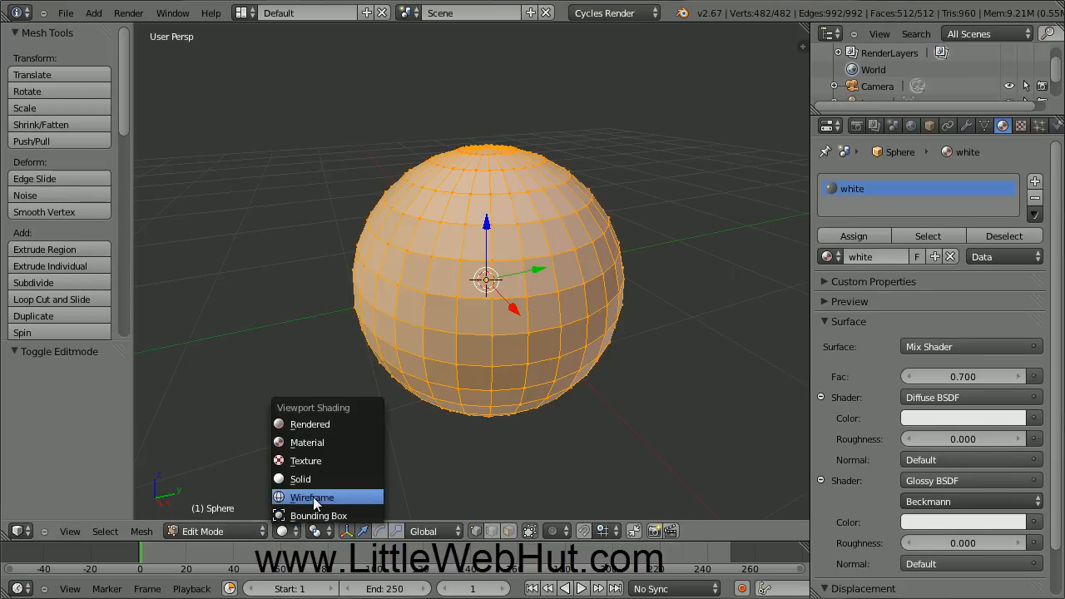
pyautogui.click(347, 497)
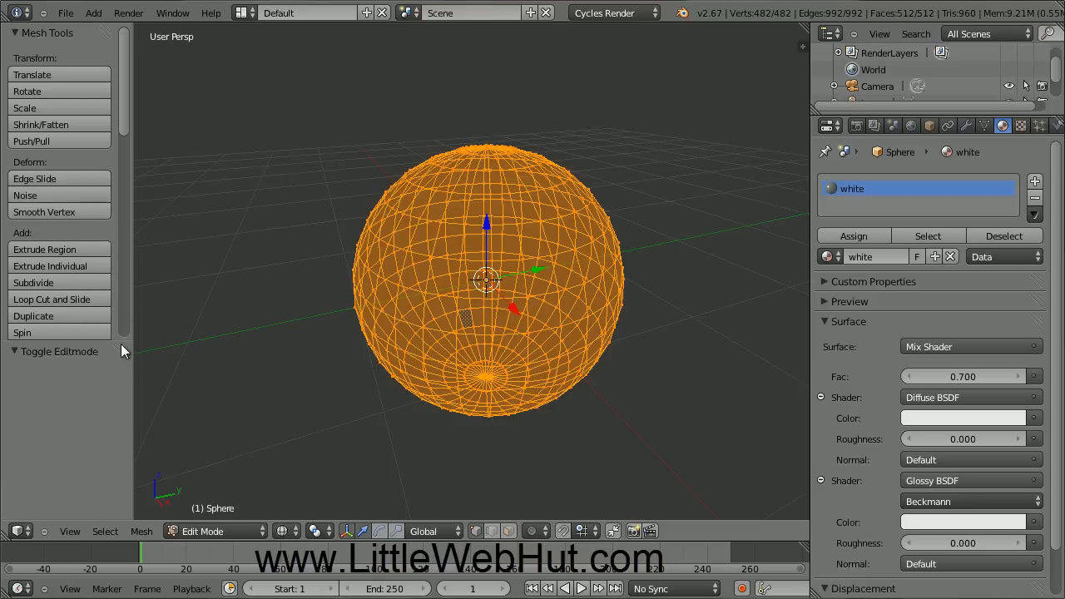
# - Switch the 3D view to orthographic projection and look at the sphere from the front
pyautogui.click(70, 532)
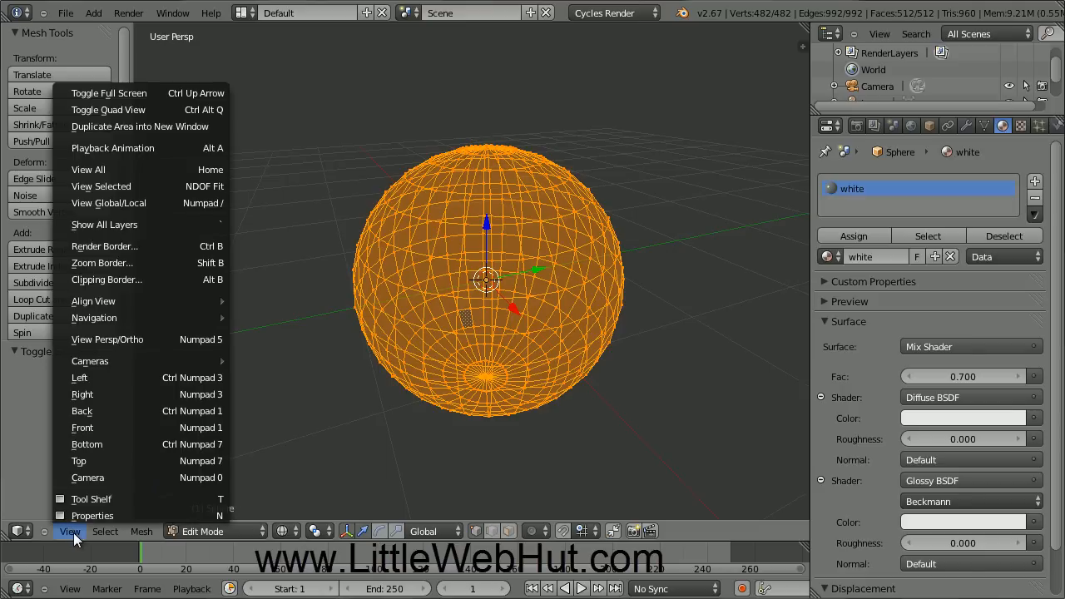
pyautogui.click(159, 340)
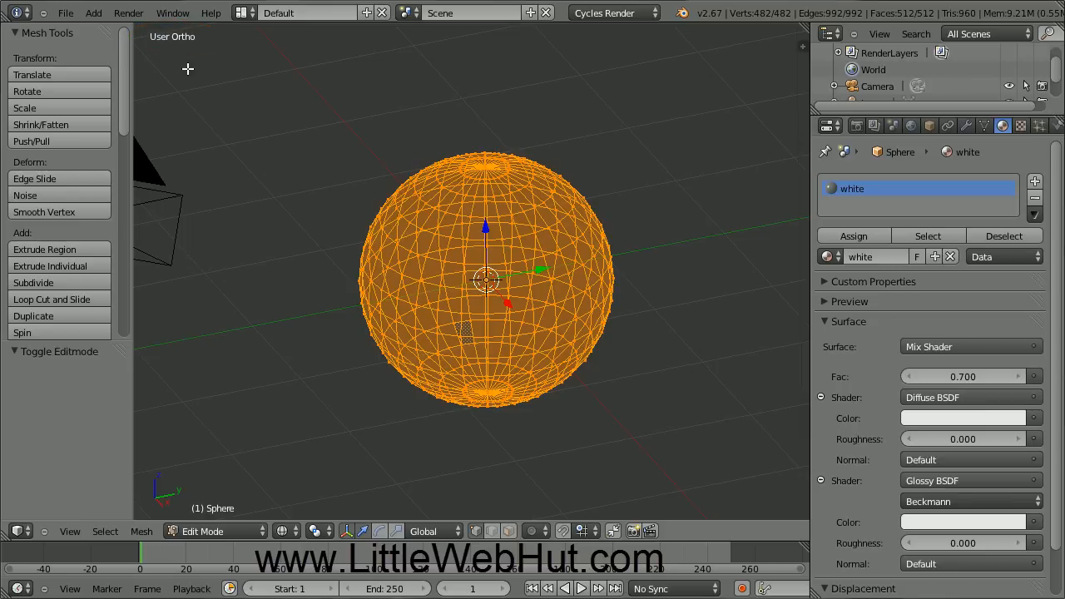
pyautogui.click(70, 531)
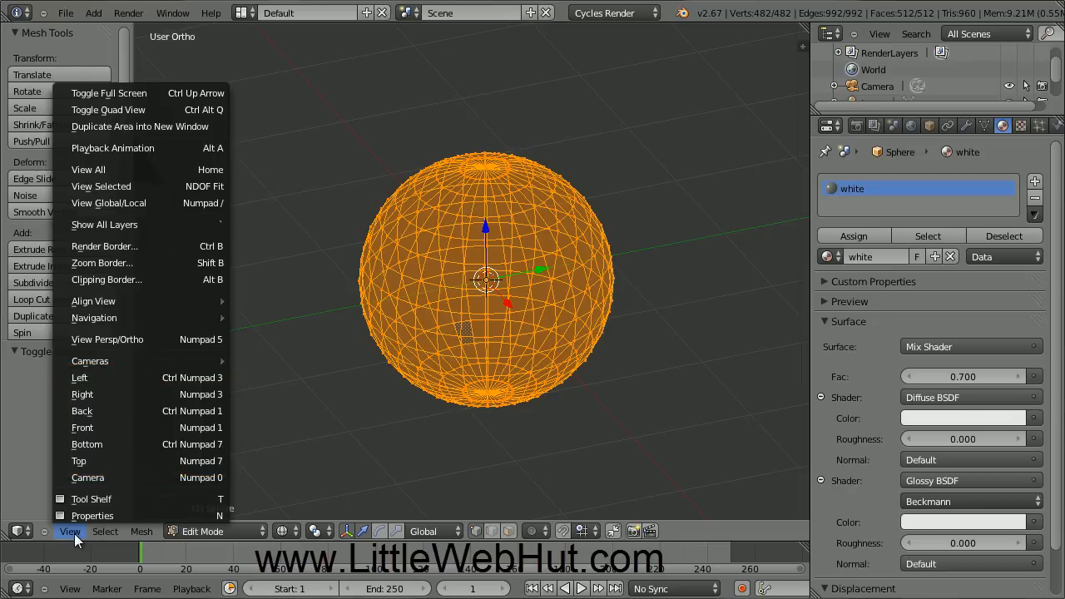
pyautogui.click(107, 430)
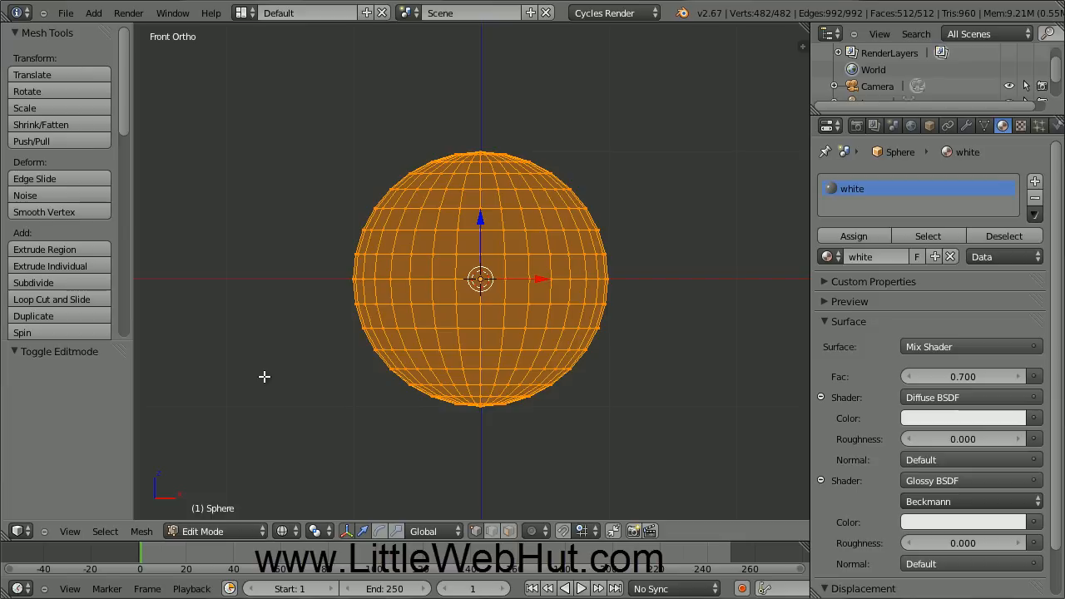
# - Deselect all vertices and box-select the wide horizontal band around the sphere's middle, leaving the top and bottom caps unselected
pyautogui.press('a')
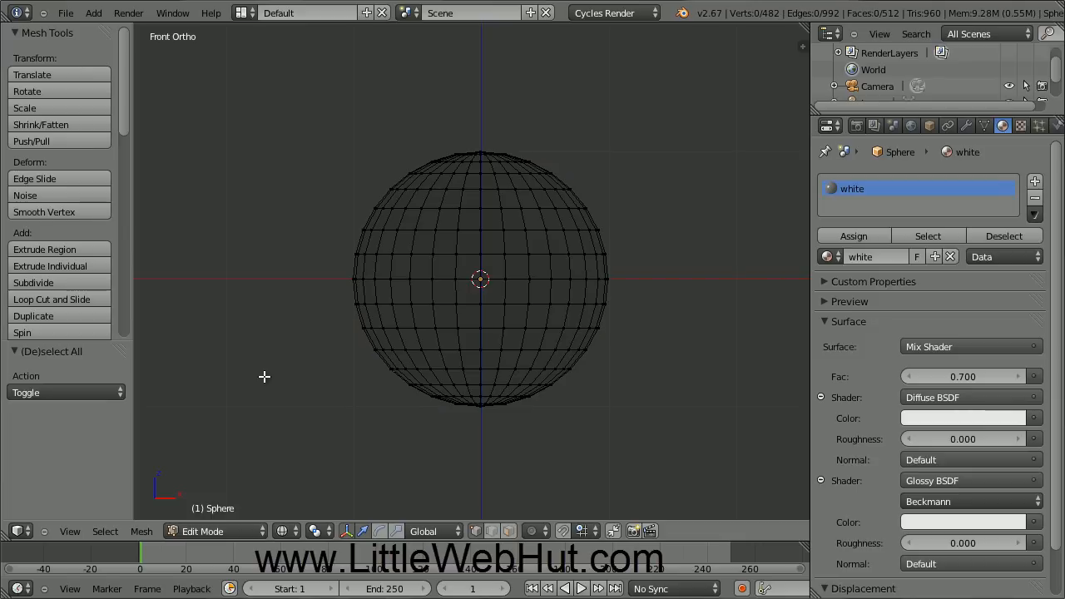
pyautogui.press('a')
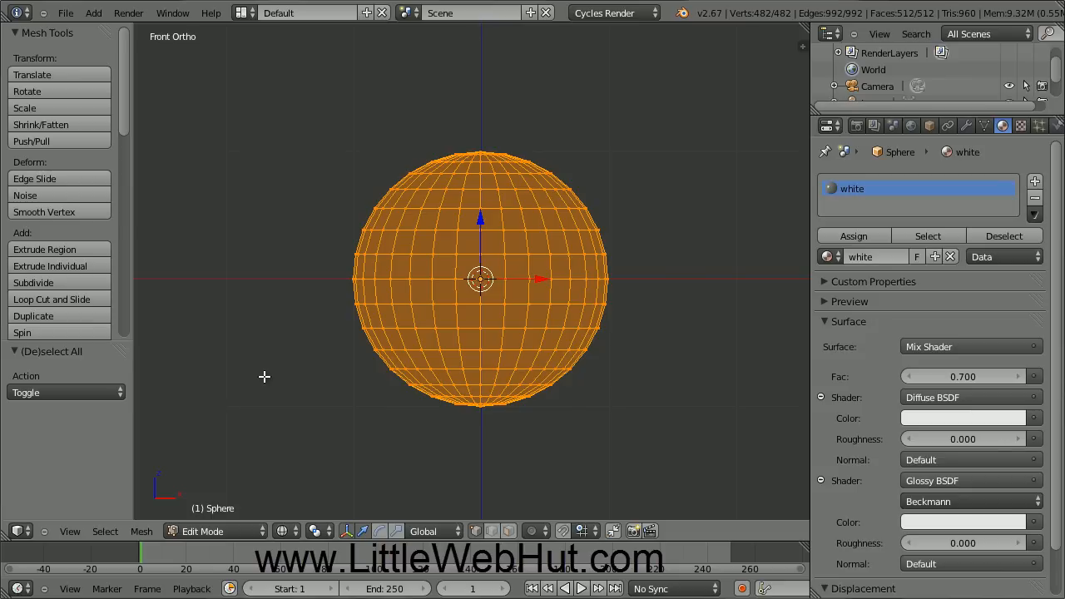
pyautogui.press('a')
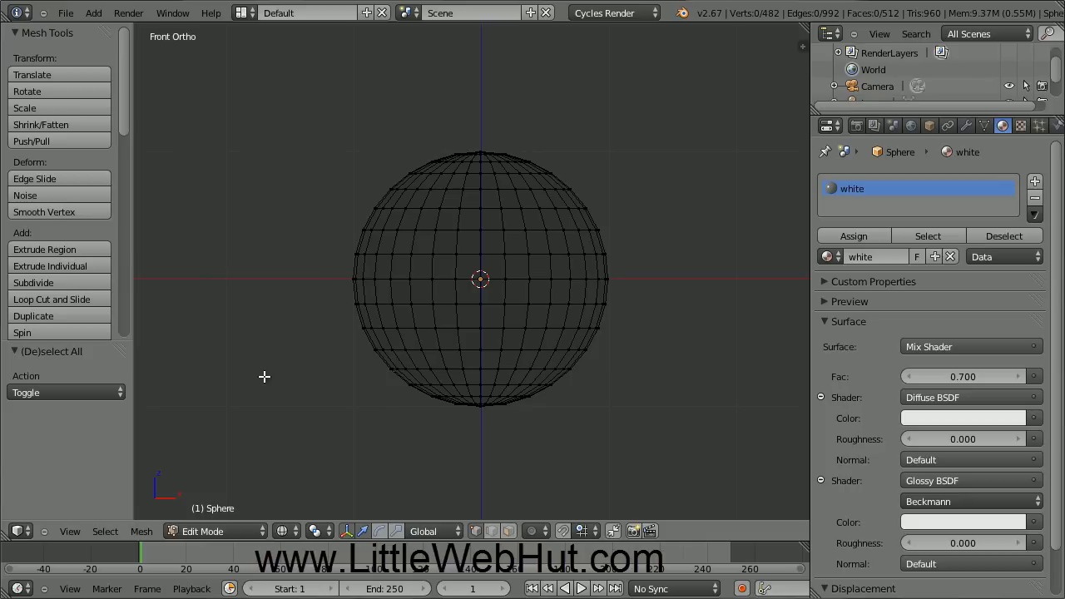
pyautogui.press('b')
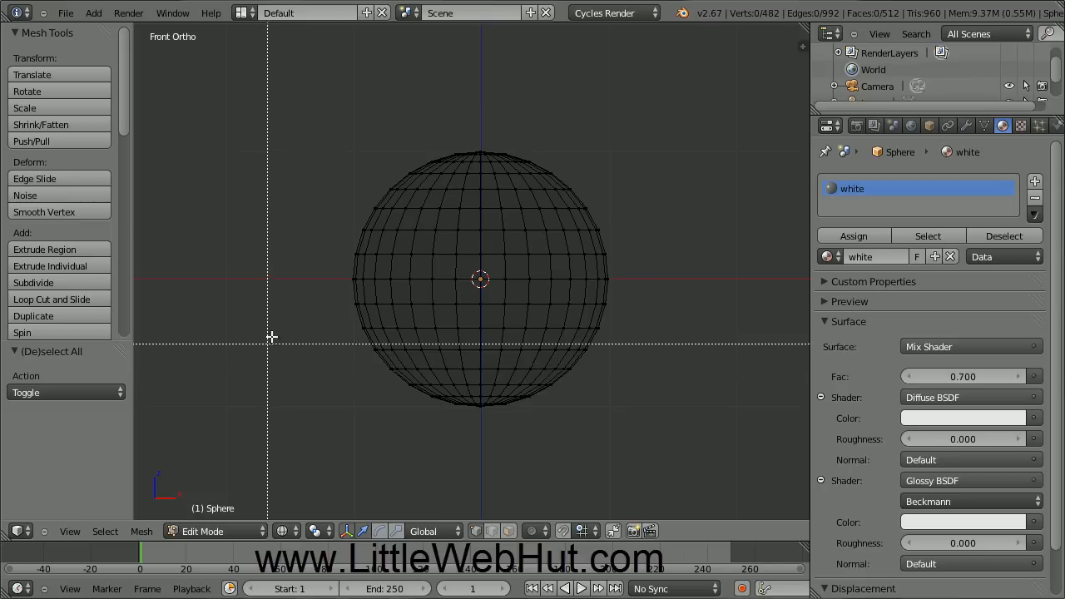
pyautogui.moveTo(294, 196); pyautogui.dragTo(641, 359)
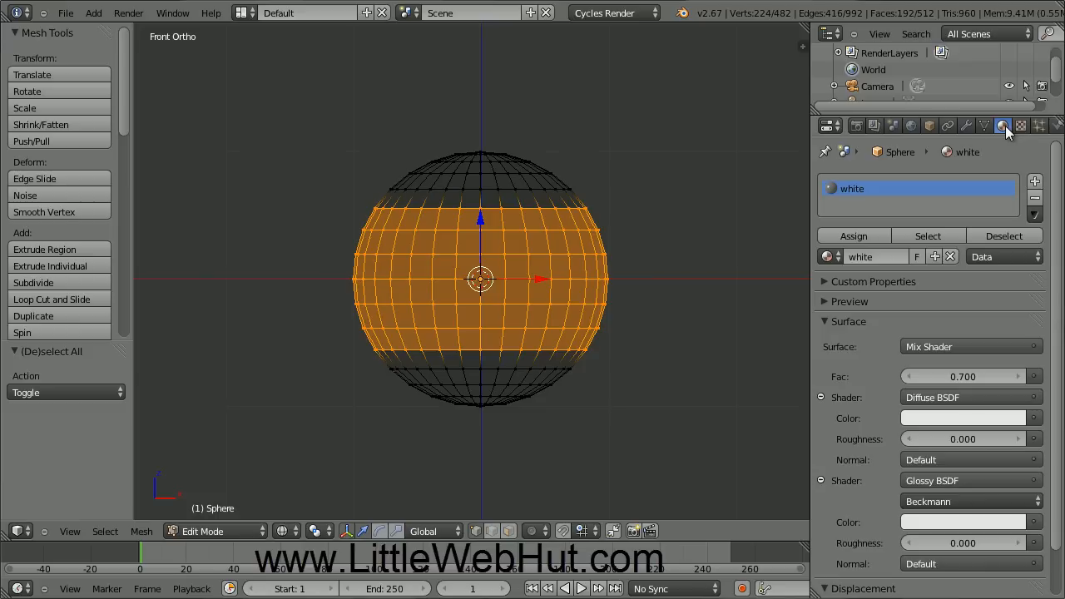
# - Add a second material slot to the sphere, fill it with an independent copy of the white material, and name it "blue"
pyautogui.click(1036, 183)
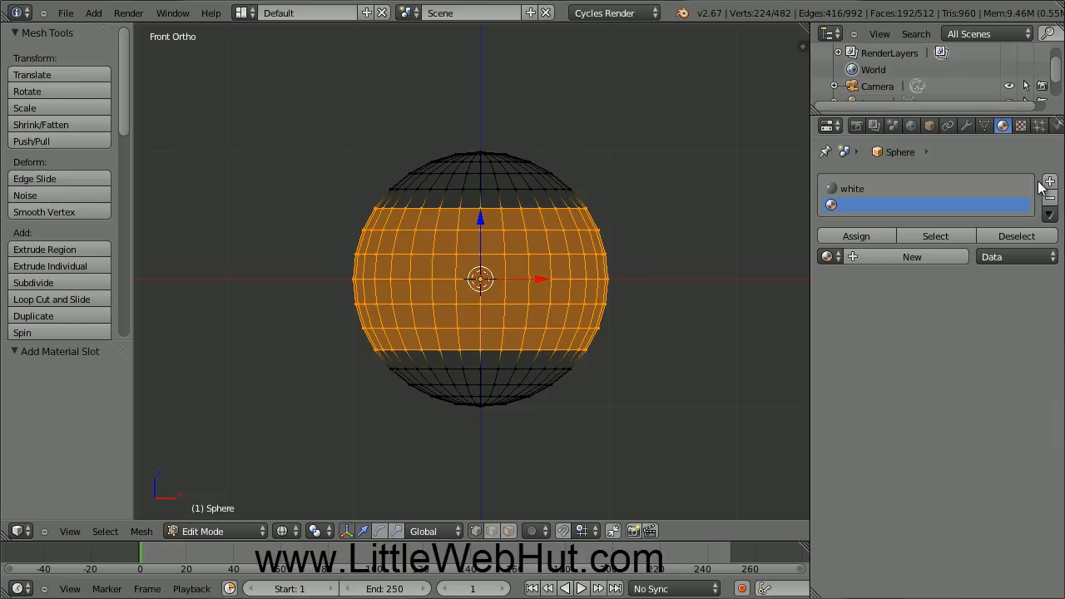
pyautogui.click(827, 257)
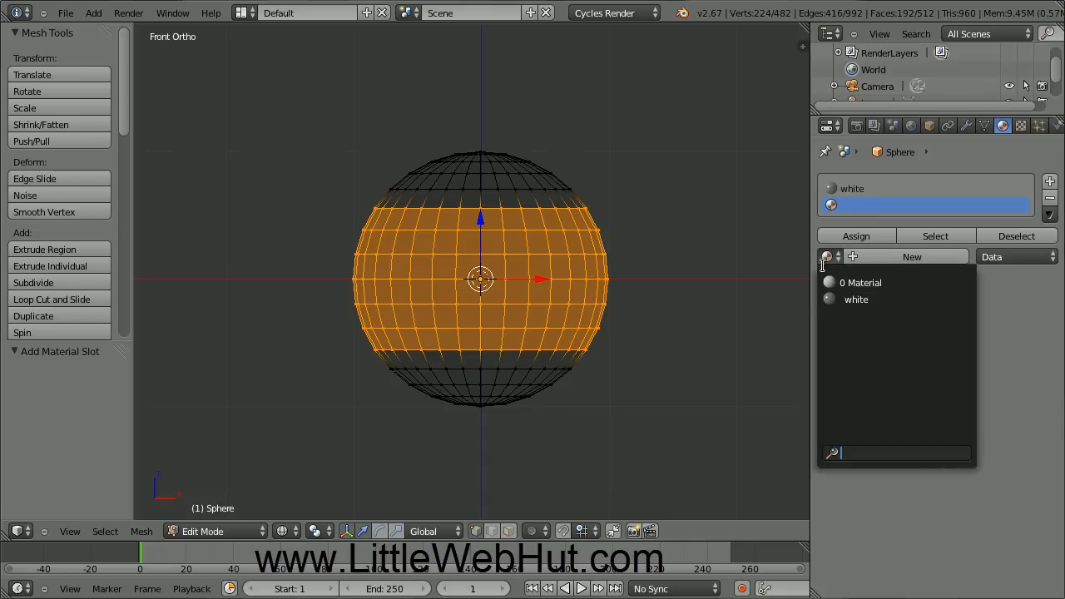
pyautogui.click(882, 299)
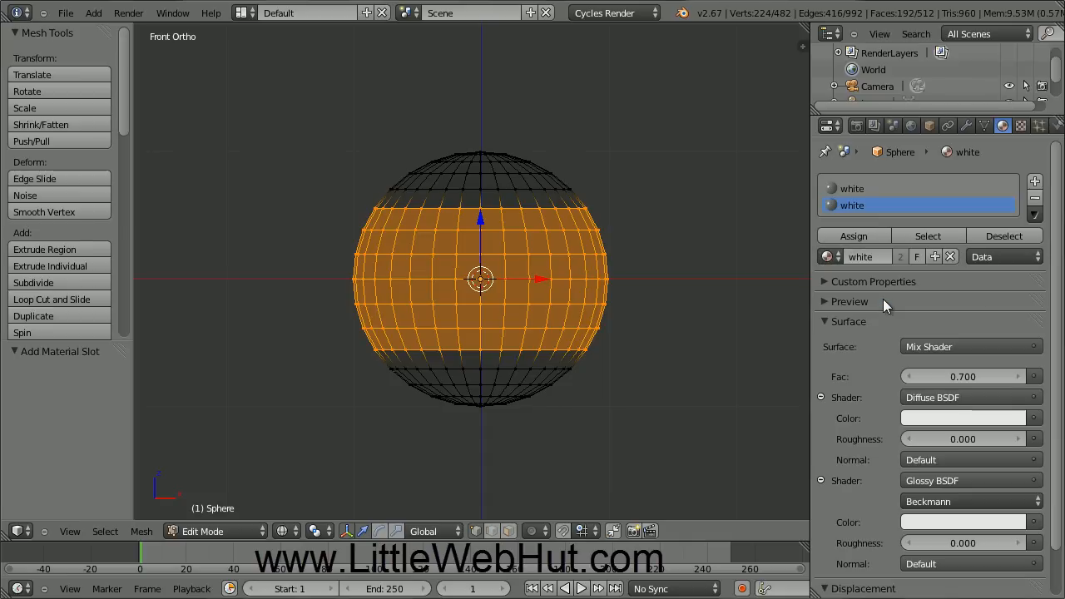
pyautogui.click(935, 256)
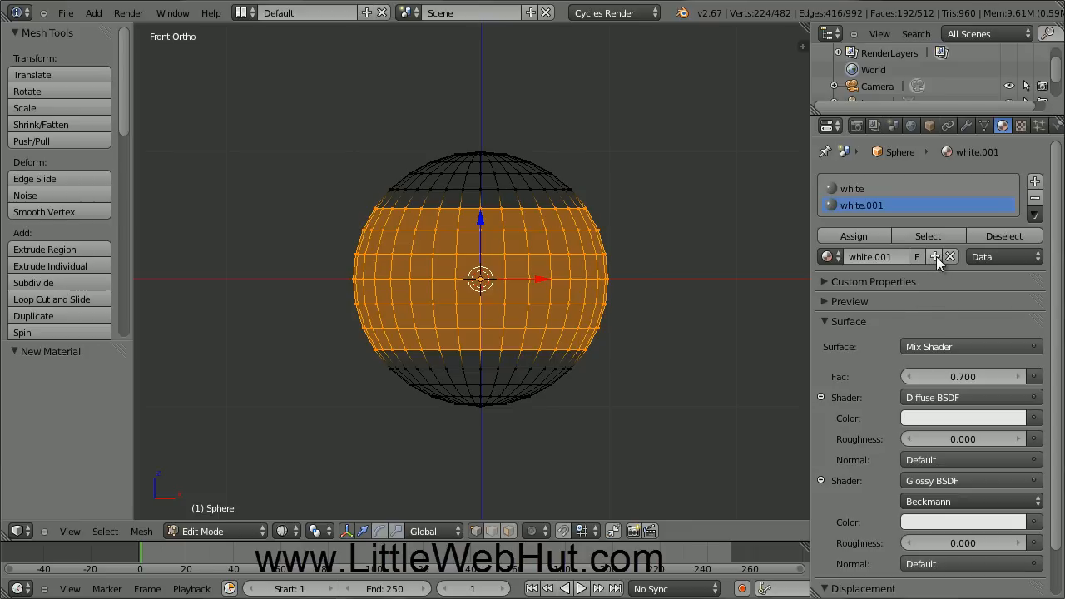
pyautogui.click(870, 257)
pyautogui.write('blue')
pyautogui.press('Return')
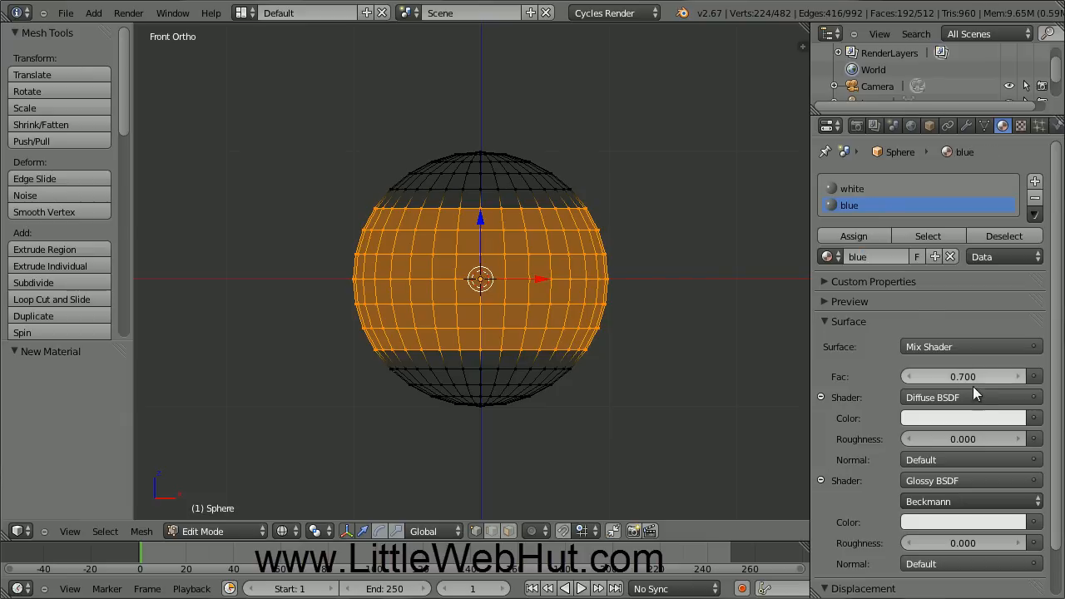
# - Set the blue material's Diffuse BSDF color to hex 001EE7
pyautogui.click(974, 417)
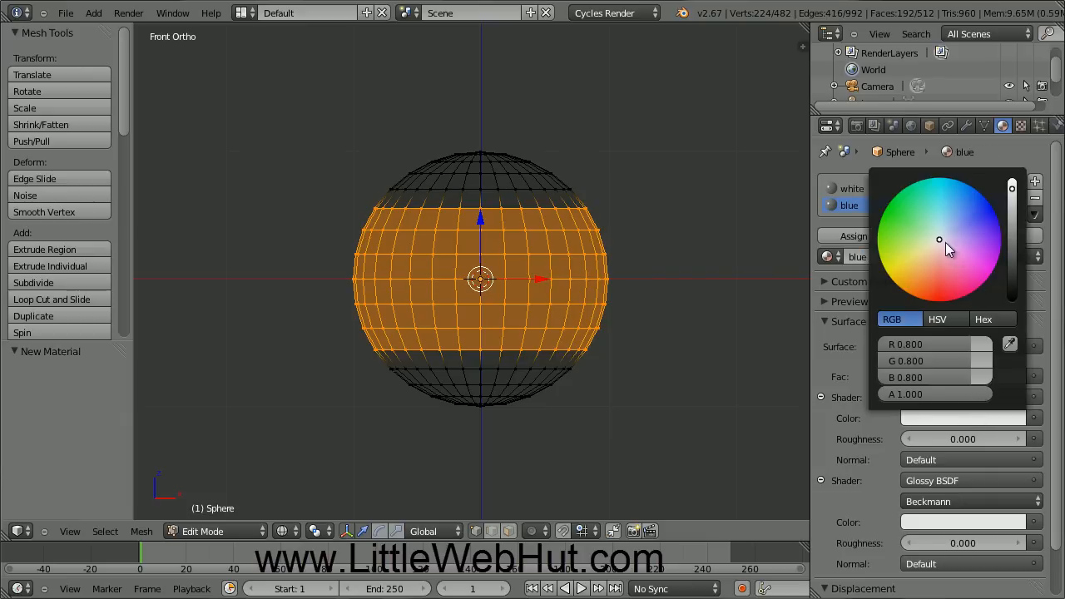
pyautogui.moveTo(940, 238); pyautogui.dragTo(997, 198)
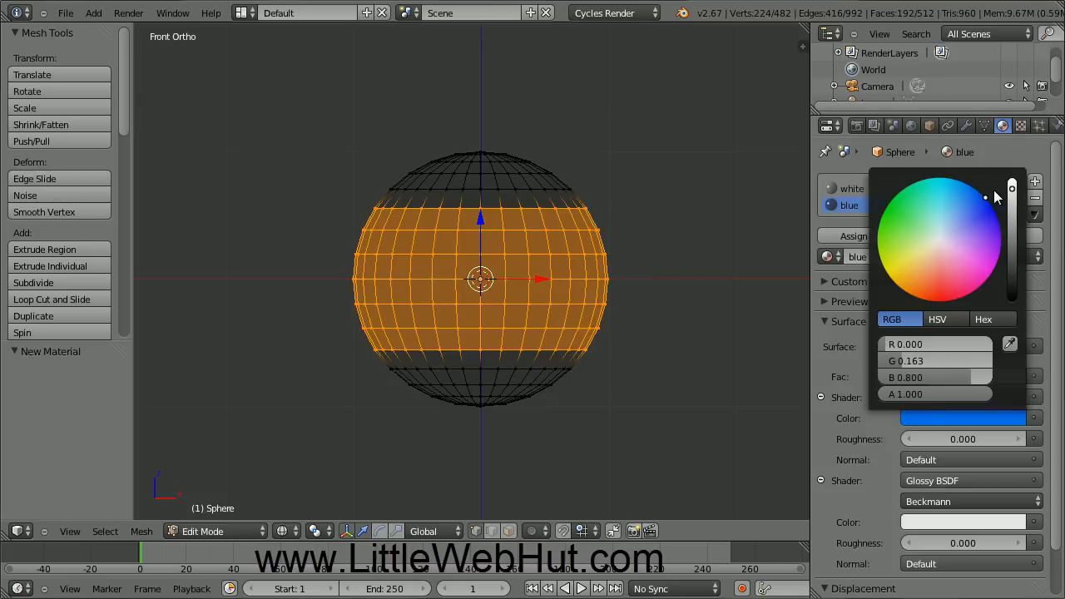
pyautogui.click(1001, 323)
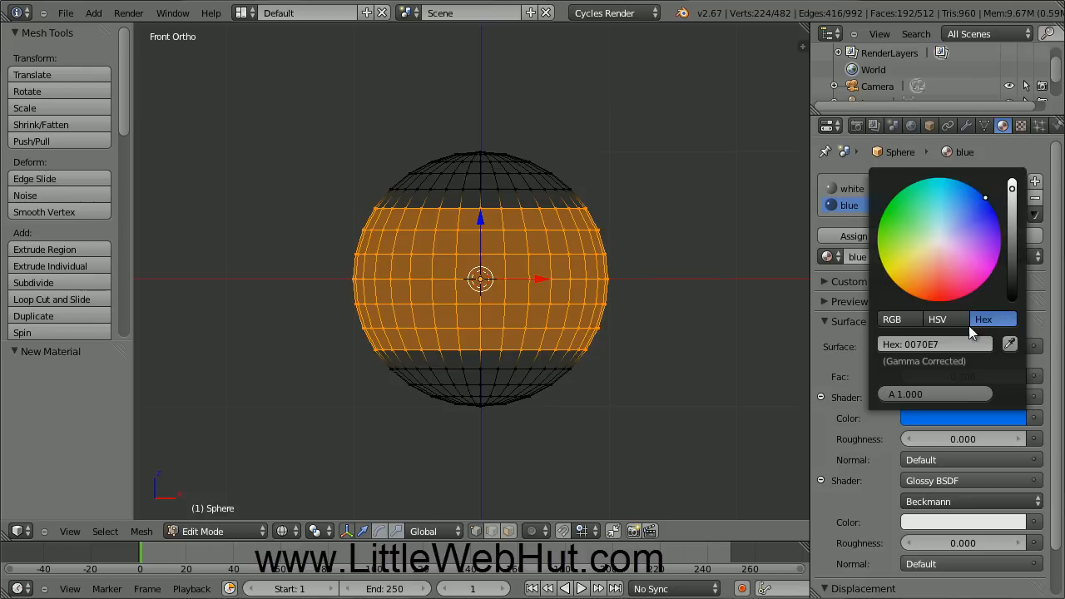
pyautogui.click(895, 346)
pyautogui.write('001ee7')
pyautogui.press('Return')
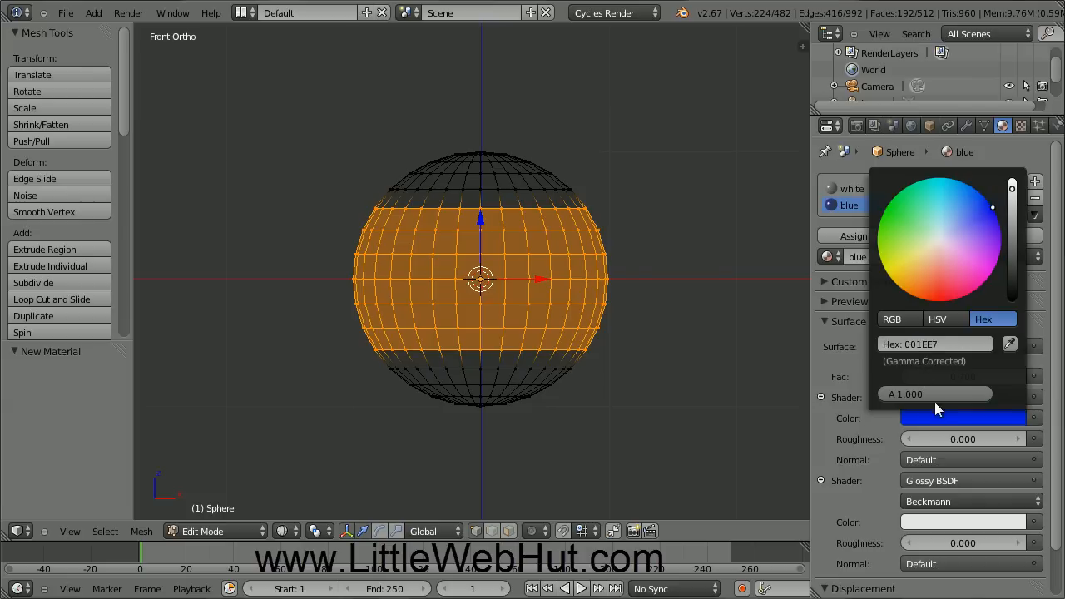
# - Set the blue material's Glossy BSDF color to hex 001EE7
pyautogui.click(966, 521)
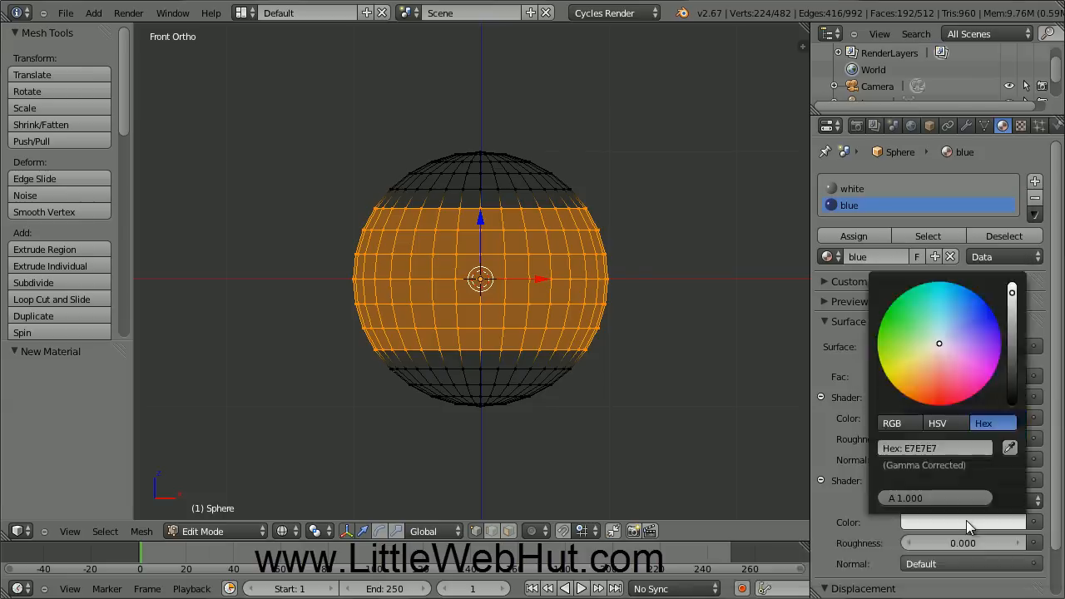
pyautogui.click(906, 449)
pyautogui.write('001ee7')
pyautogui.press('Return')
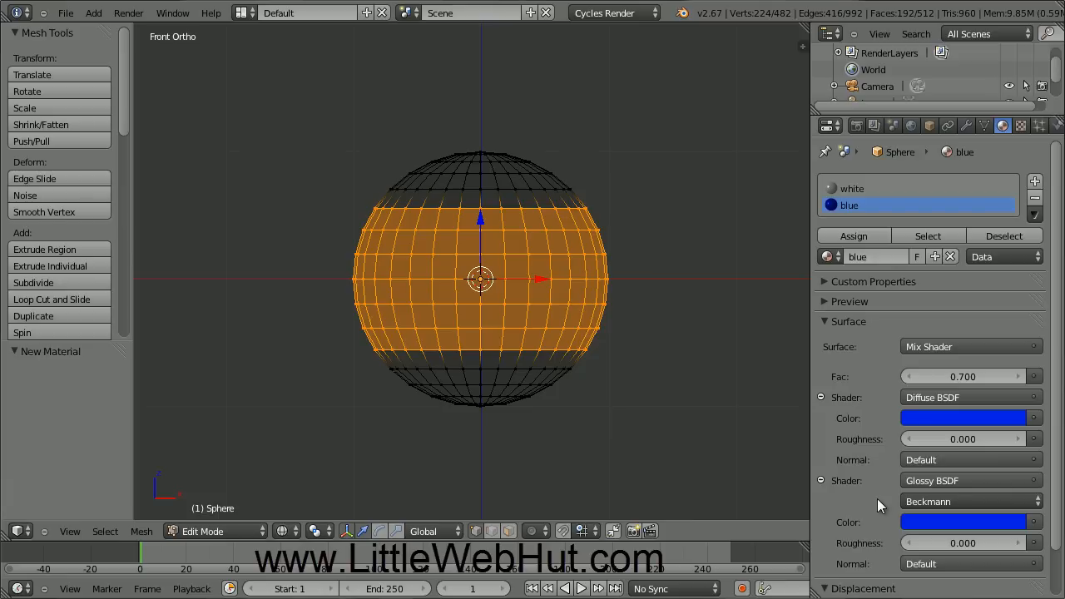
# - Change the blue material's viewport color to a saturated blue
pyautogui.moveTo(1057, 490); pyautogui.dragTo(1058, 539)
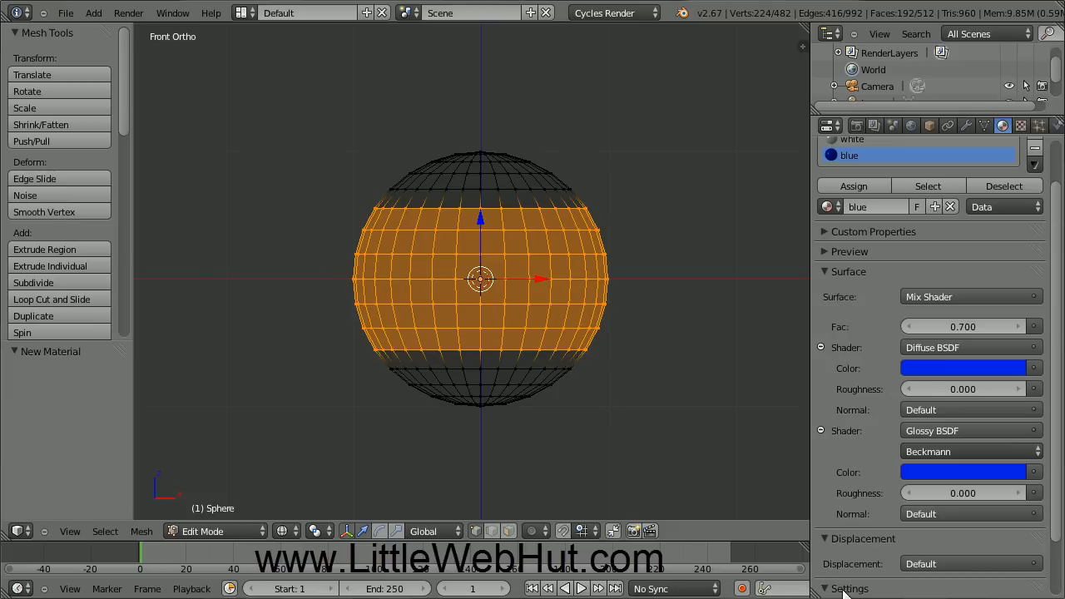
pyautogui.moveTo(1057, 512); pyautogui.dragTo(1059, 574)
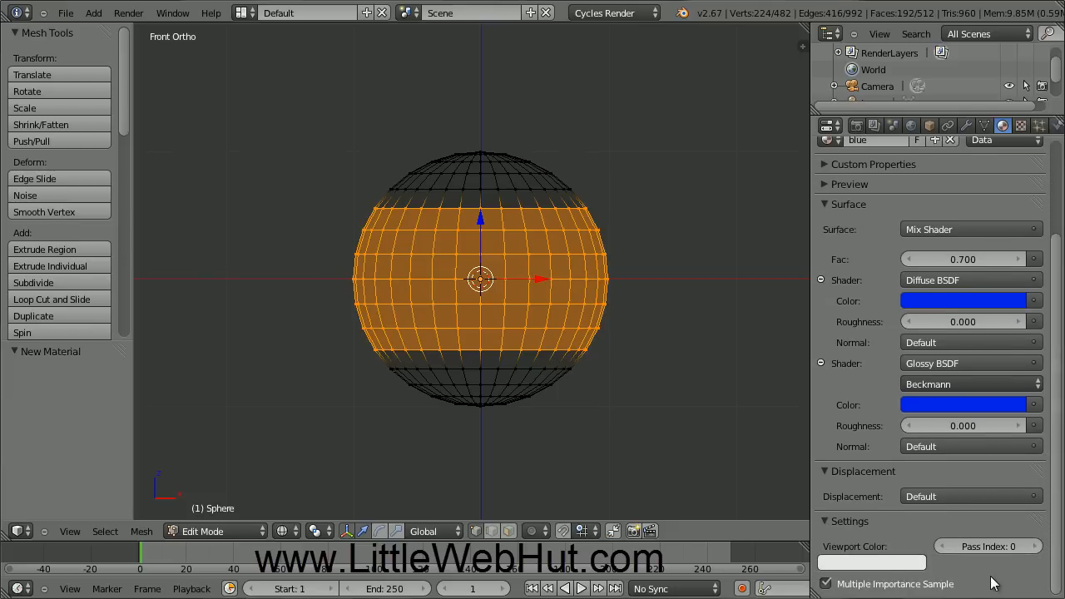
pyautogui.click(888, 564)
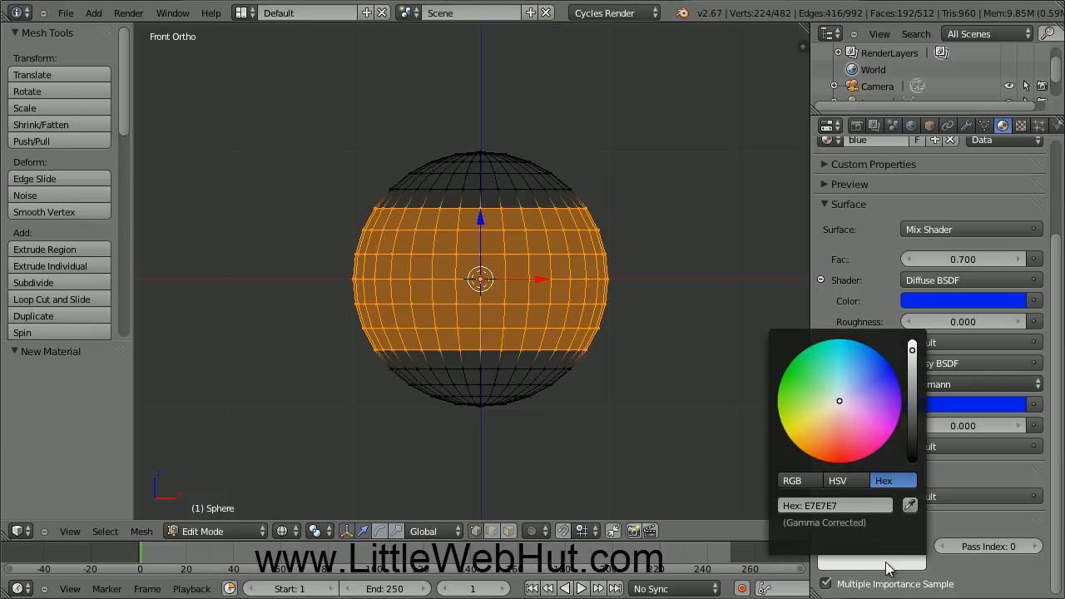
pyautogui.moveTo(841, 399); pyautogui.dragTo(894, 359)
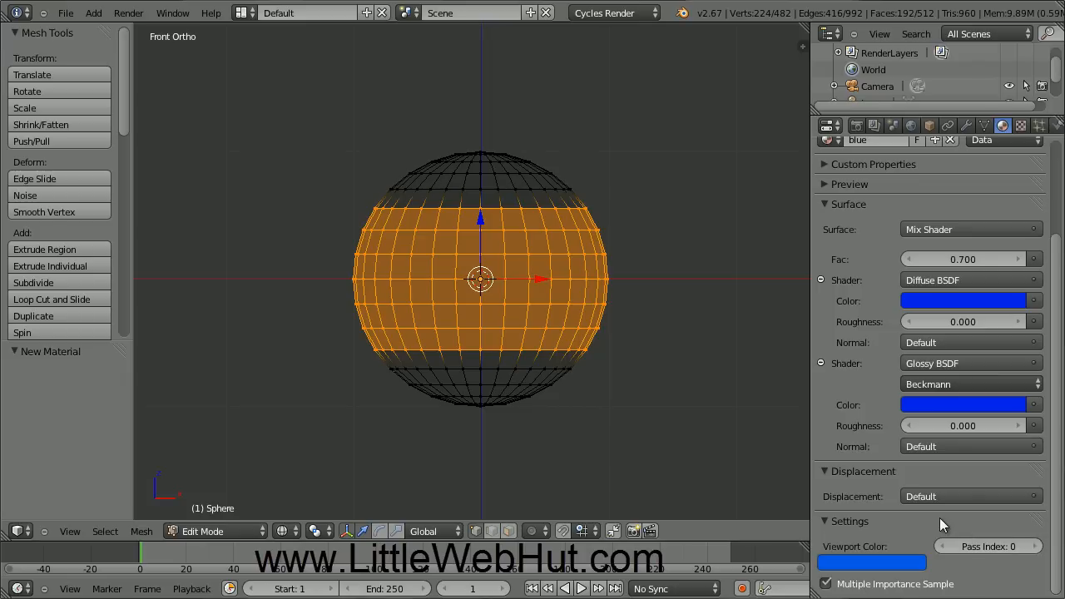
# - Assign the blue material to the selected middle band of faces
pyautogui.scroll(2, 1041, 450)
pyautogui.scroll(2, 1041, 374)
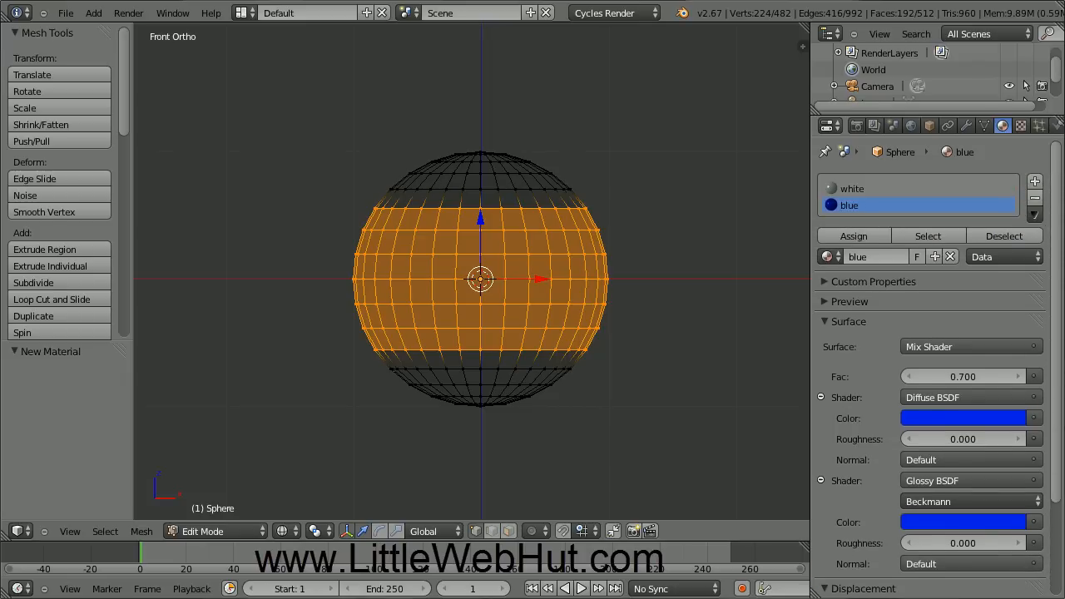
pyautogui.click(877, 235)
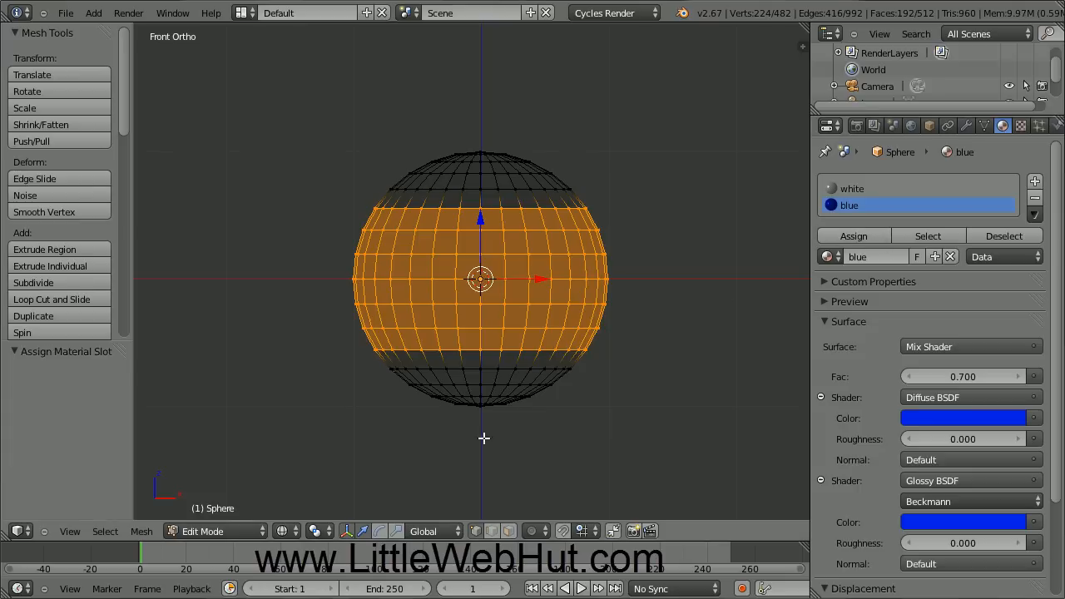
# - Restore solid viewport shading and return the sphere to Object Mode
pyautogui.click(292, 532)
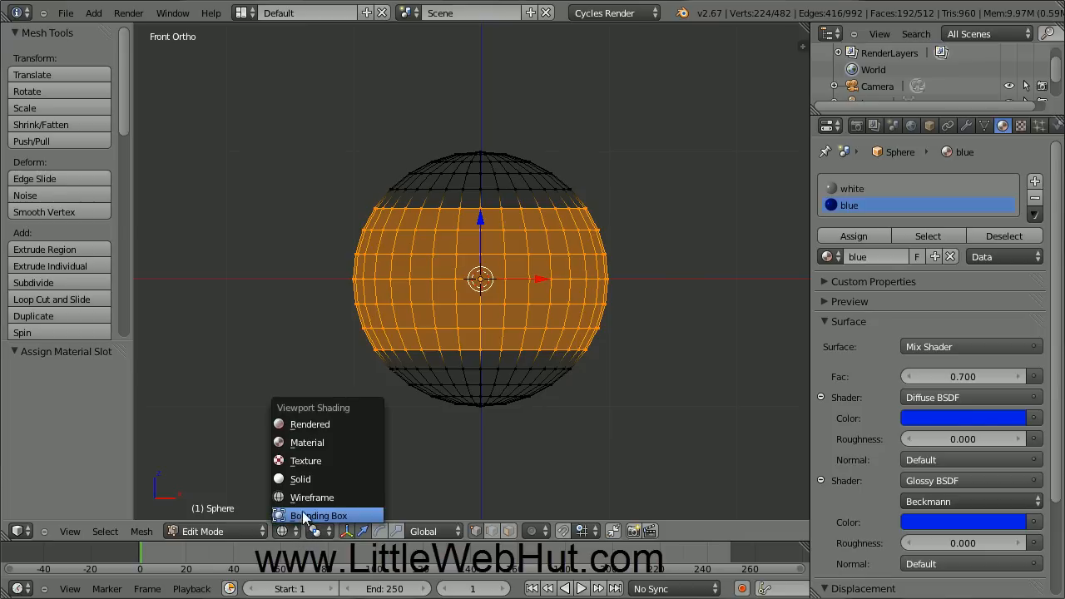
pyautogui.click(316, 481)
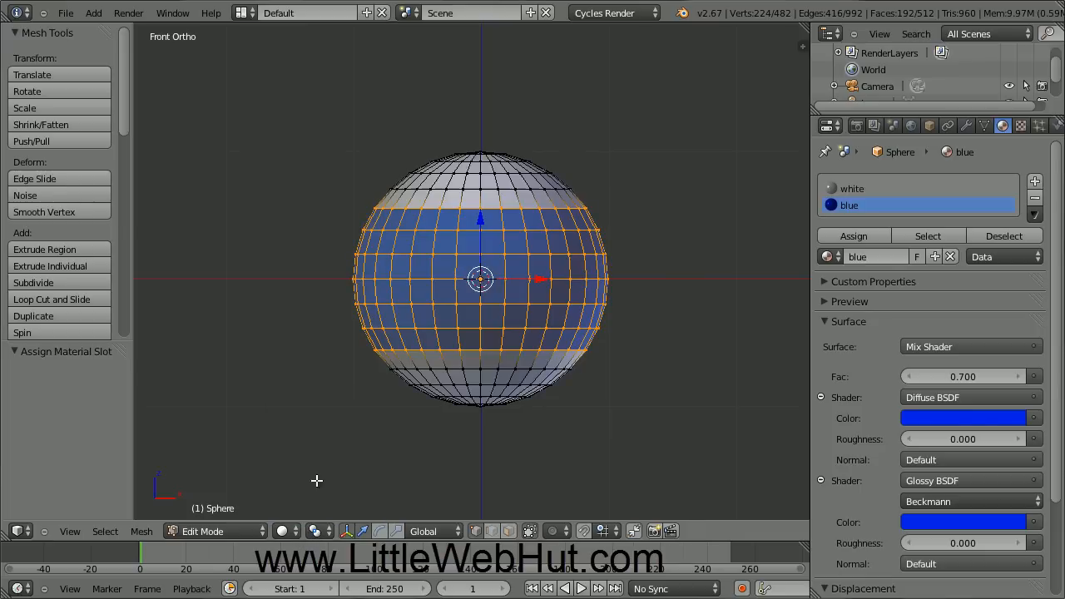
pyautogui.click(253, 535)
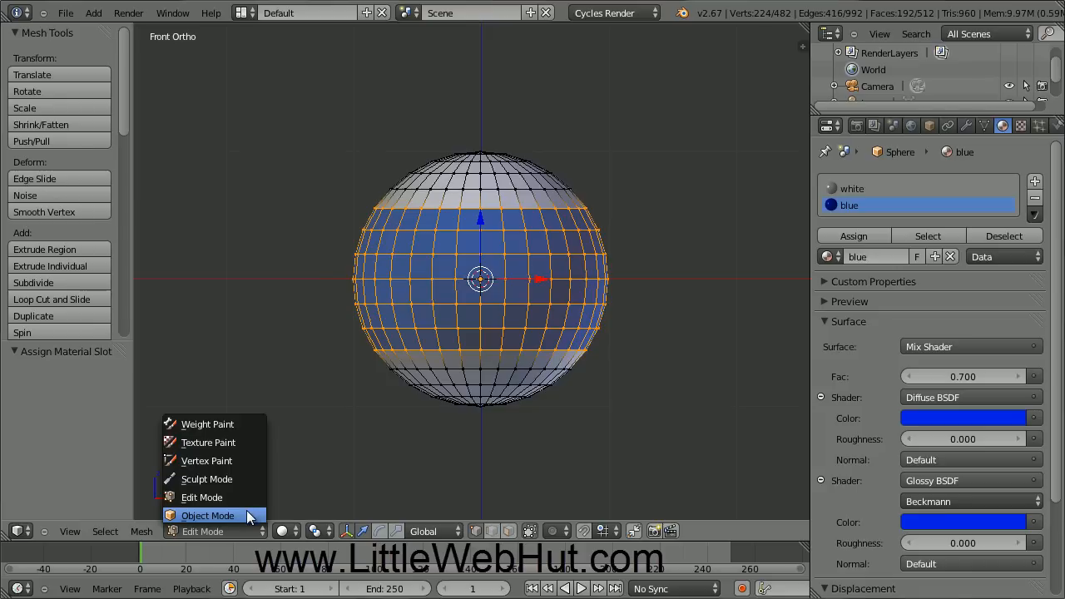
pyautogui.click(246, 517)
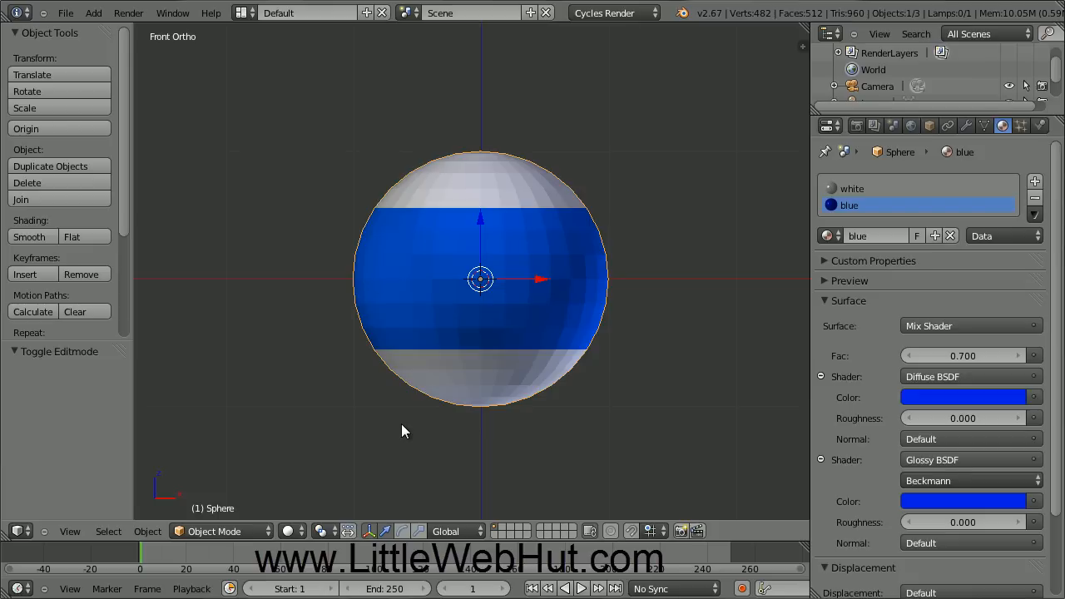
# - Apply a Subdivision Surface modifier with 3 view and 3 render subdivisions to the sphere and shade it smooth
pyautogui.click(967, 126)
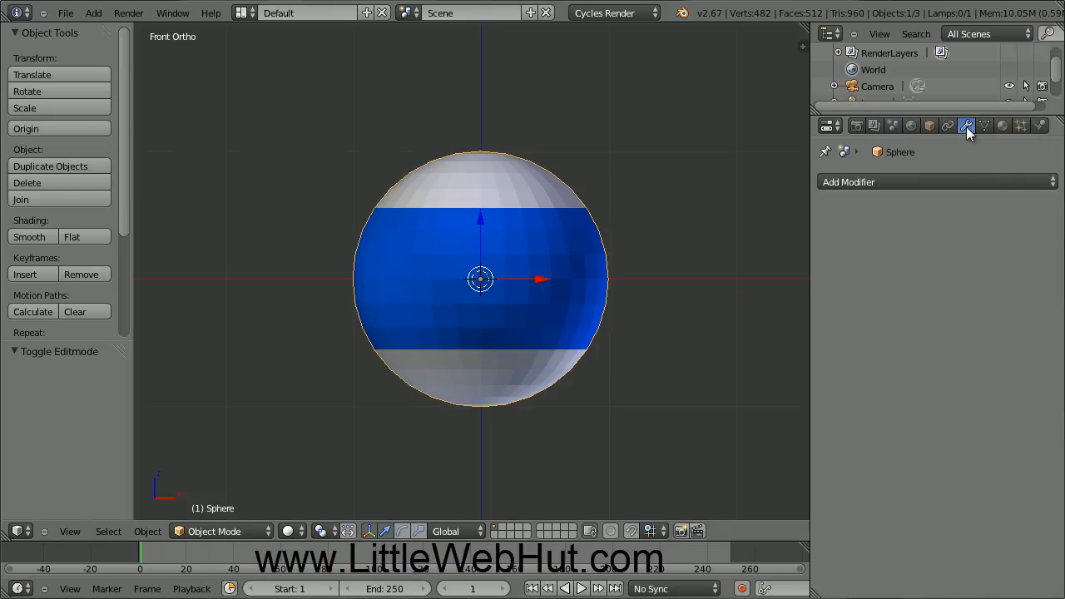
pyautogui.click(894, 183)
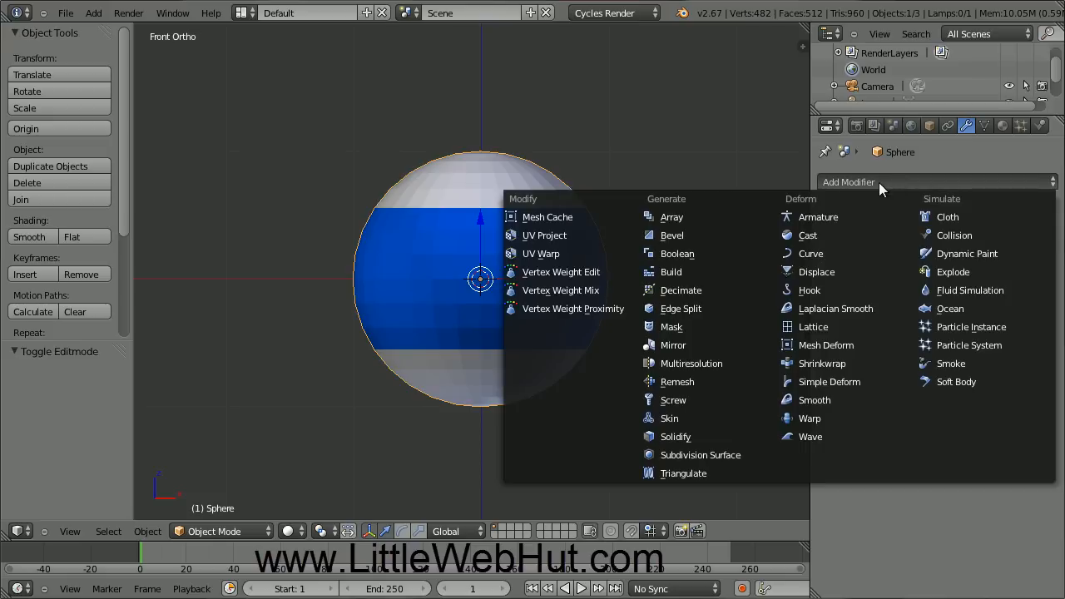
pyautogui.click(755, 457)
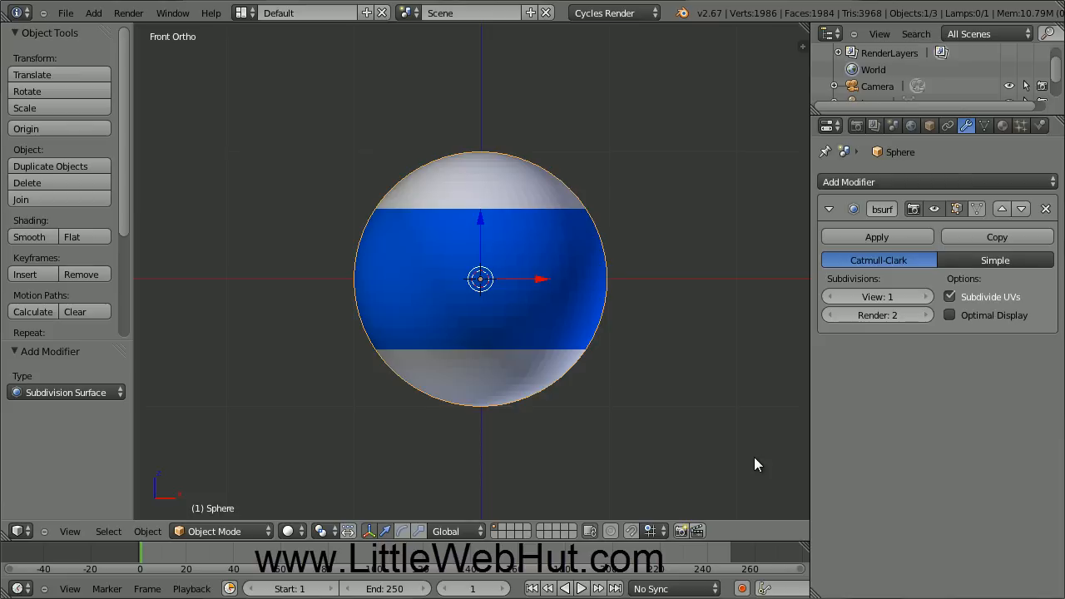
pyautogui.click(923, 296)
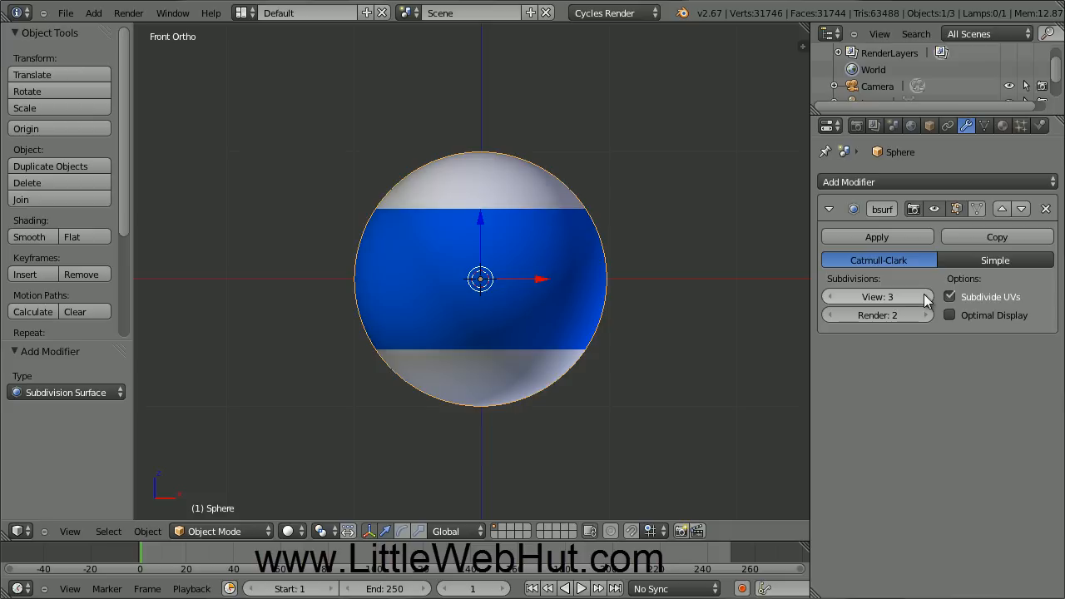
pyautogui.click(924, 315)
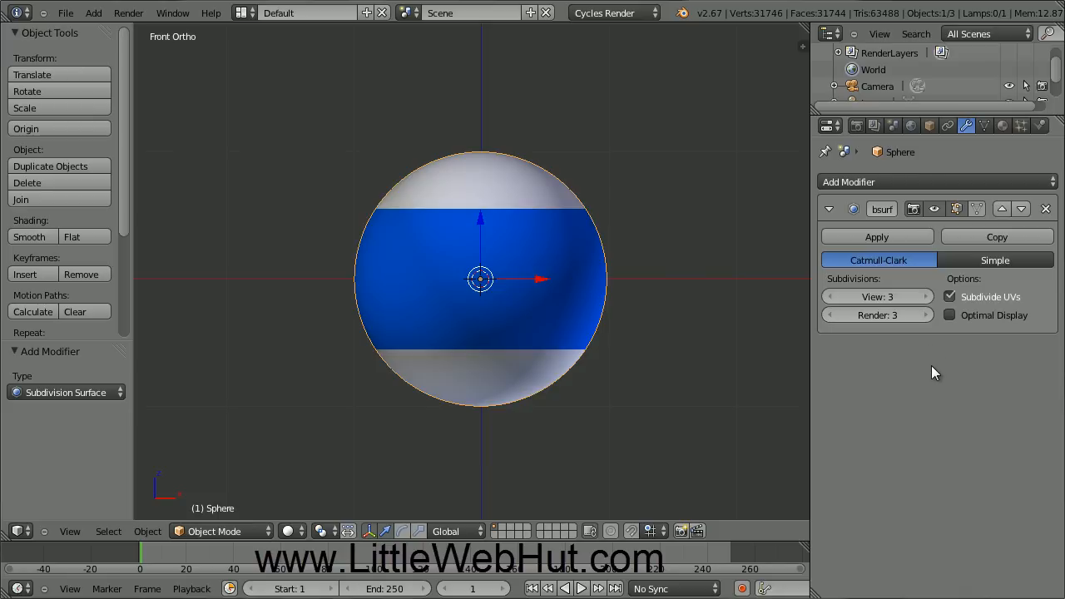
pyautogui.click(906, 238)
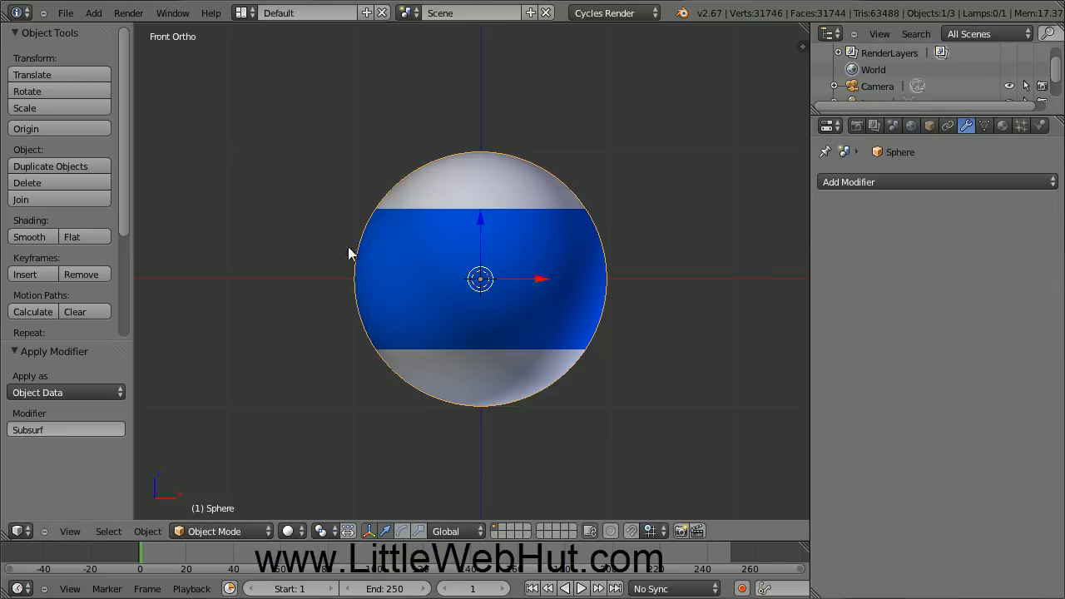
pyautogui.click(47, 239)
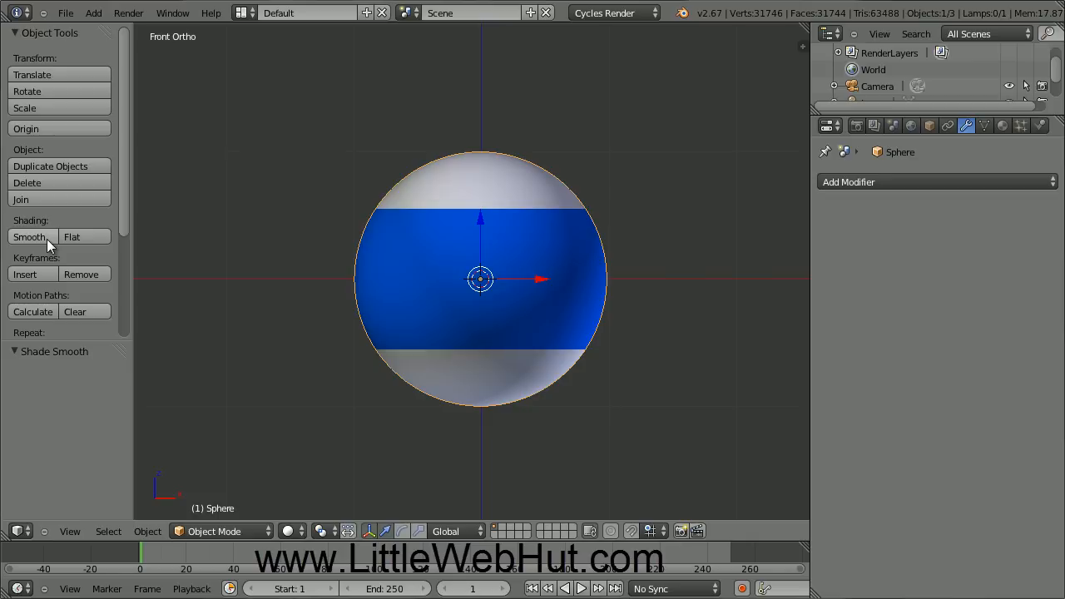
# - Duplicate the striped sphere in the right view and place the copy about 2.2 units away along negative Y
pyautogui.click(71, 533)
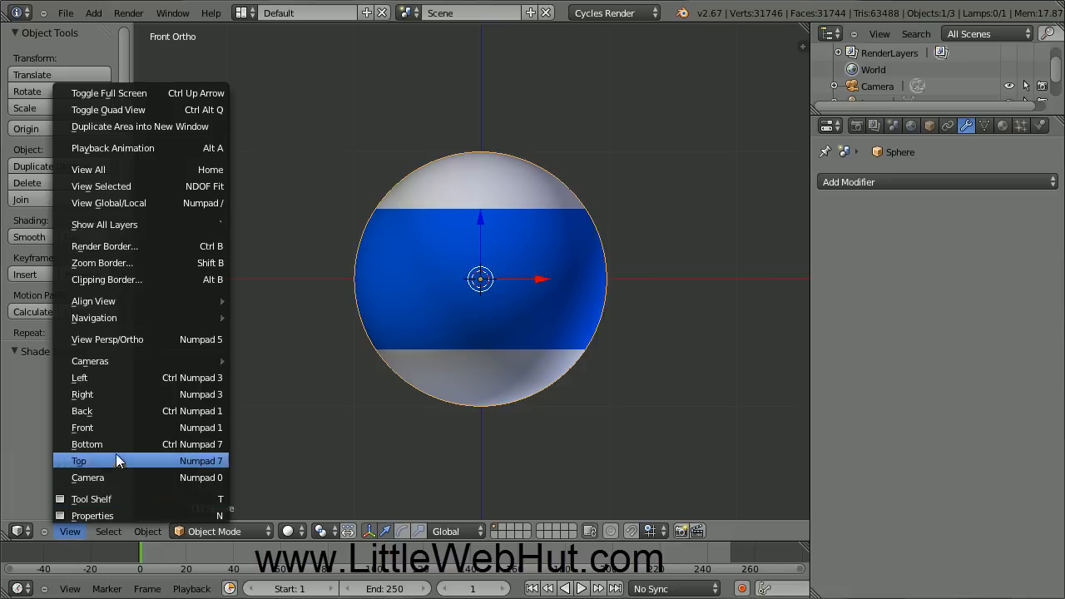
pyautogui.click(120, 393)
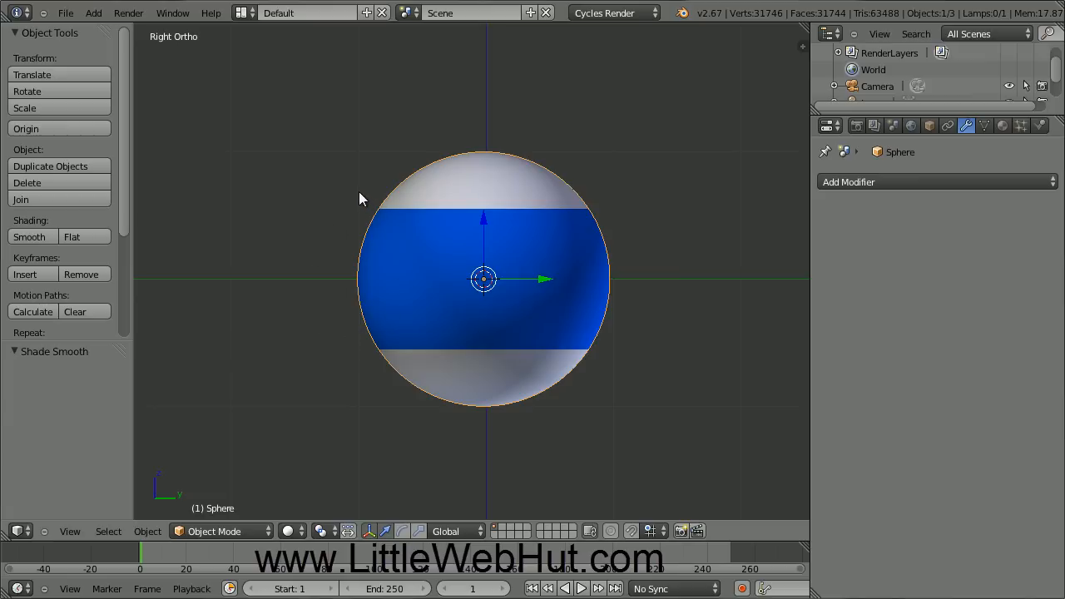
pyautogui.keyDown('shift'); pyautogui.moveTo(359, 193); pyautogui.dragTo(531, 195, button='middle'); pyautogui.keyUp('shift')
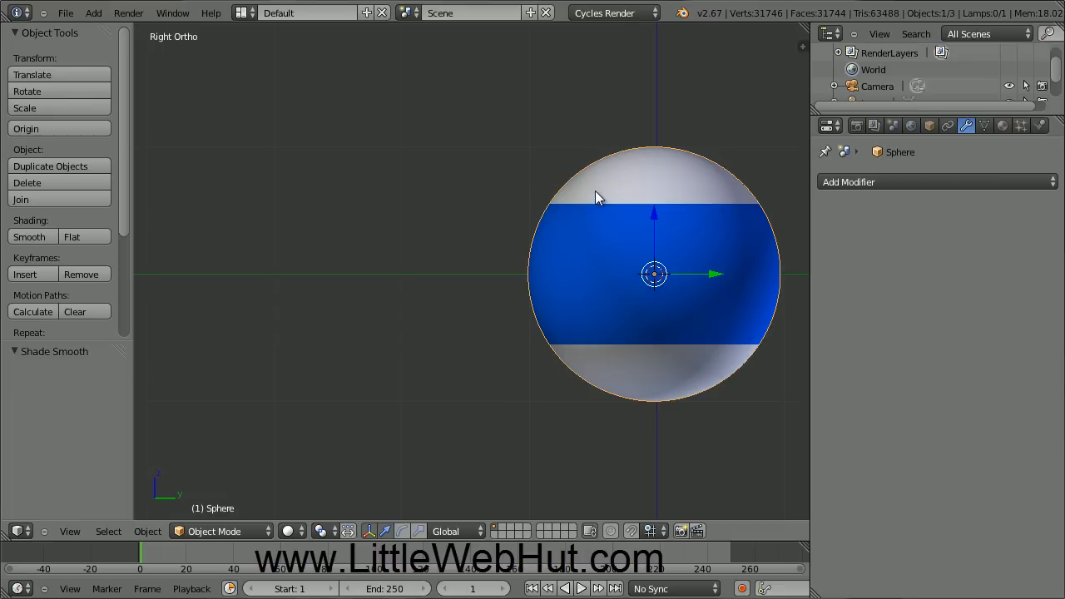
pyautogui.hotkey('shift', 'd')
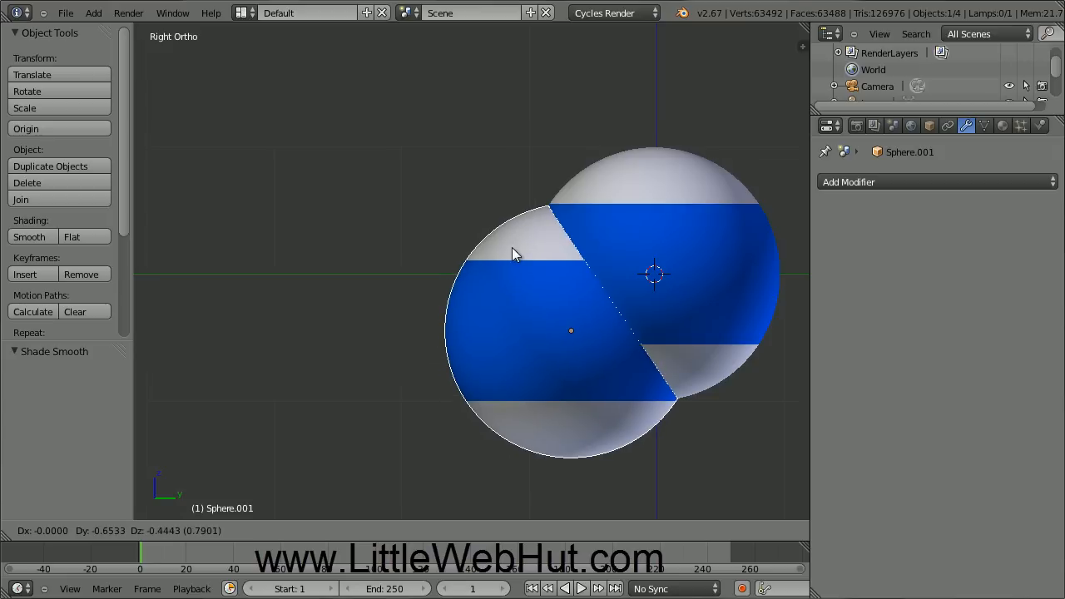
pyautogui.press('y')
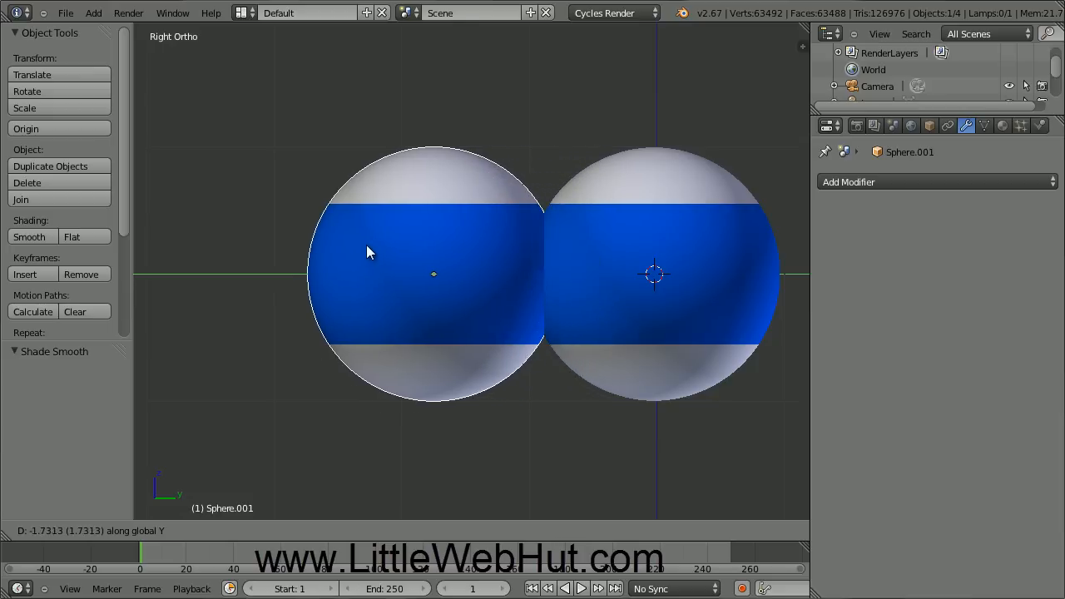
pyautogui.click(315, 247)
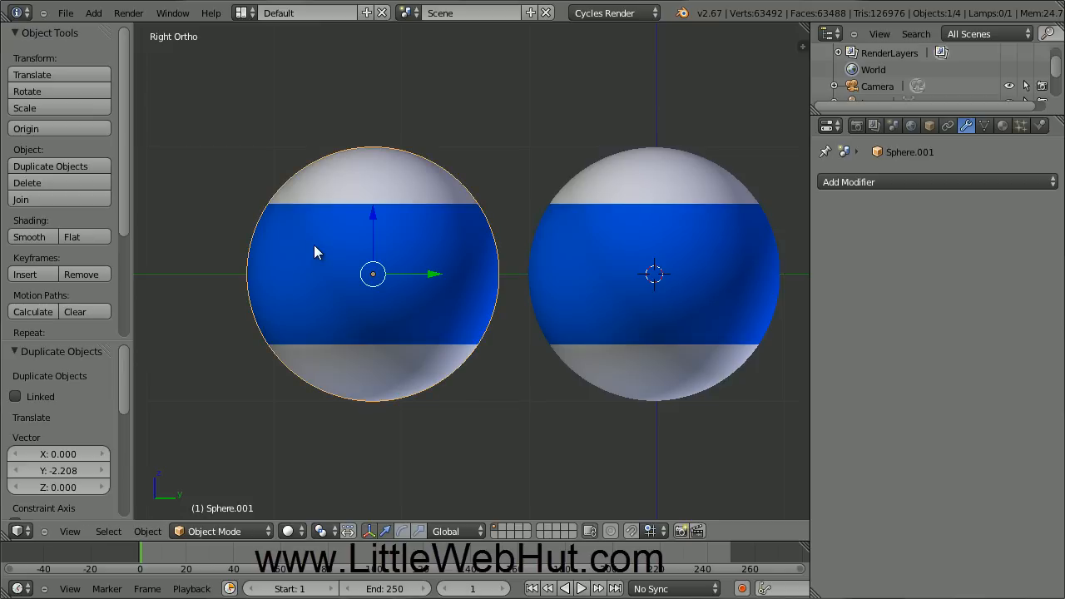
# - Remove the blue material slot from the duplicate sphere and scale it uniformly to 0.4
pyautogui.click(1004, 126)
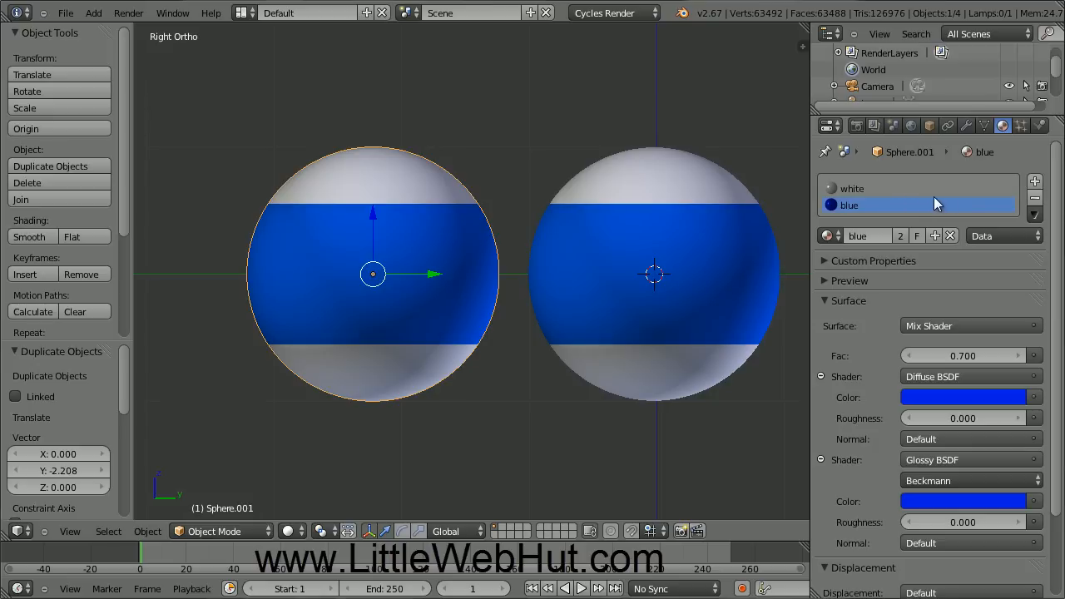
pyautogui.click(1037, 199)
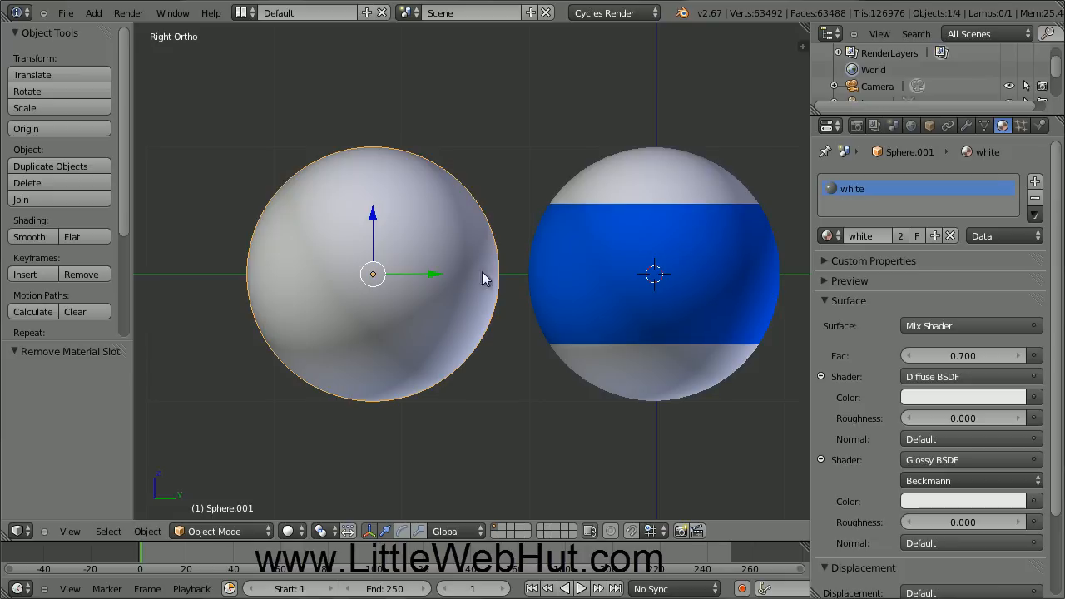
pyautogui.press('s')
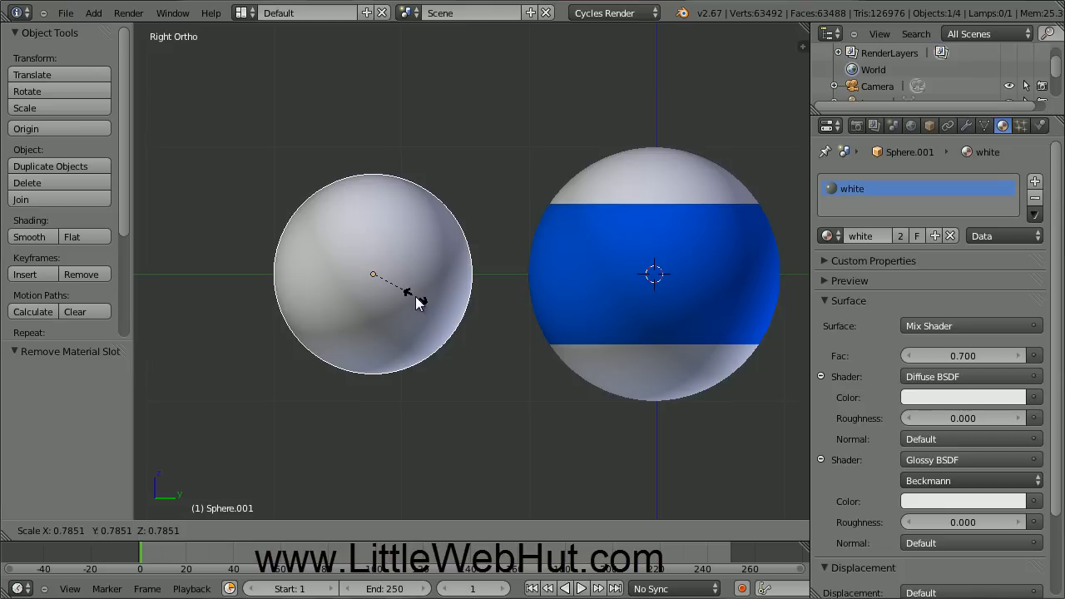
pyautogui.write('0.4')
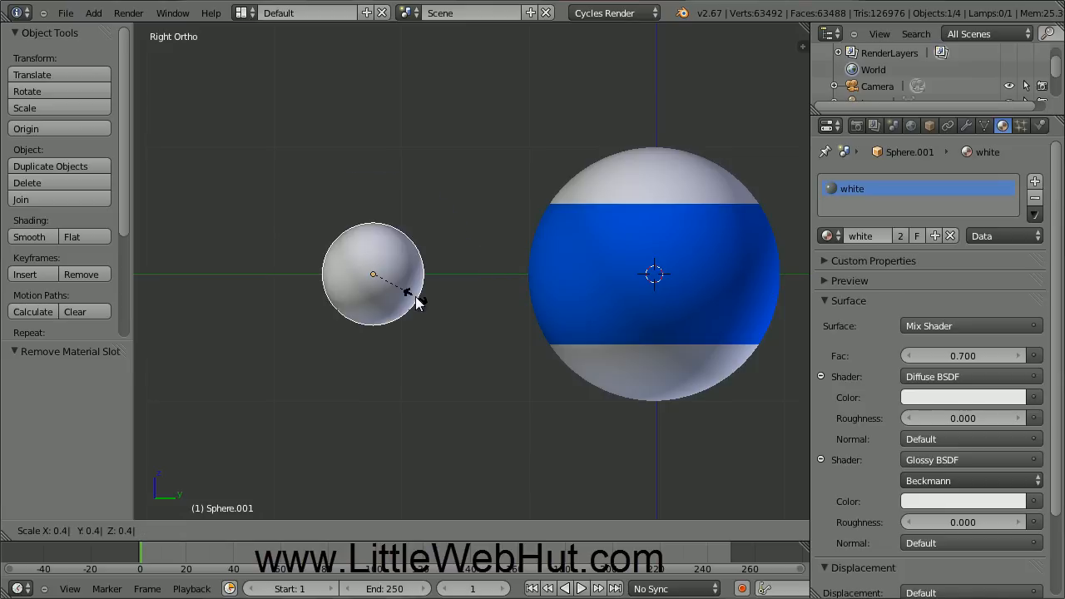
pyautogui.press('Return')
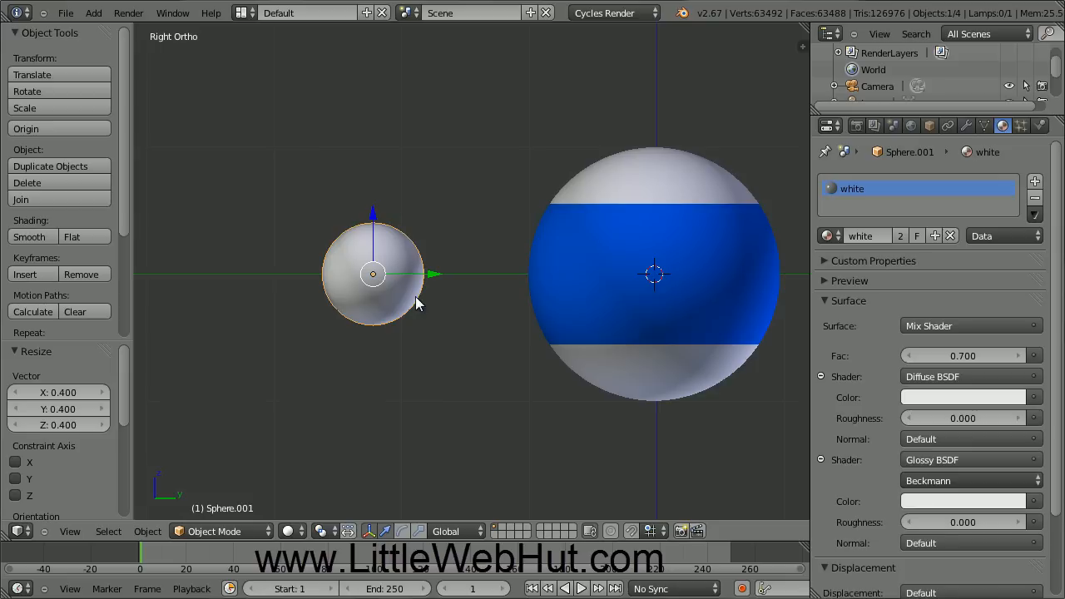
# - Move the small white sphere about 1.3 units along Y so it overlaps the side of the blue stripe
pyautogui.press('g')
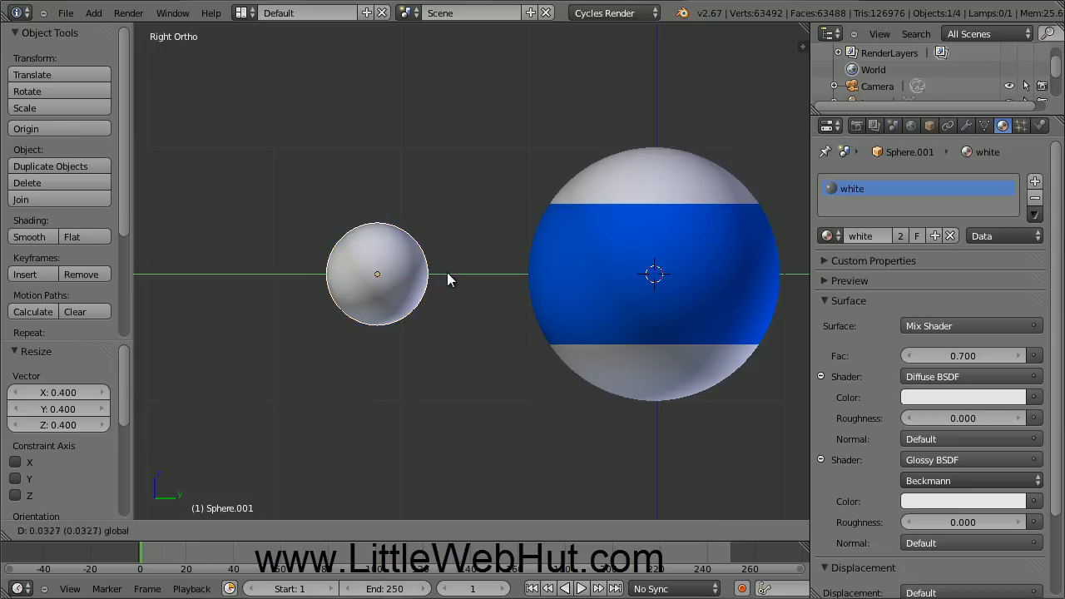
pyautogui.click(598, 275)
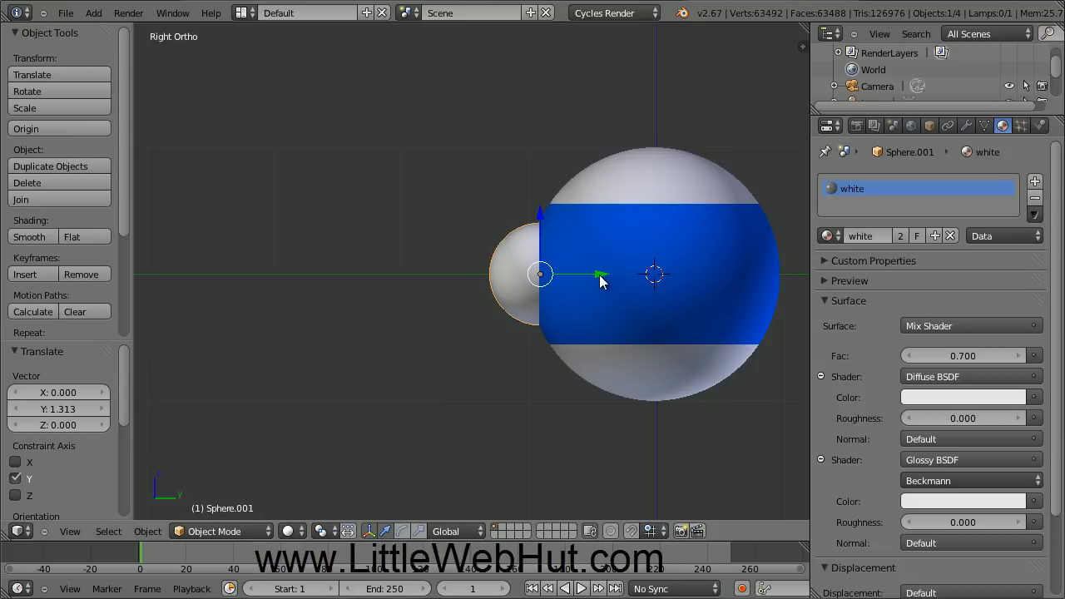
pyautogui.moveTo(601, 282); pyautogui.dragTo(684, 293, button='middle')
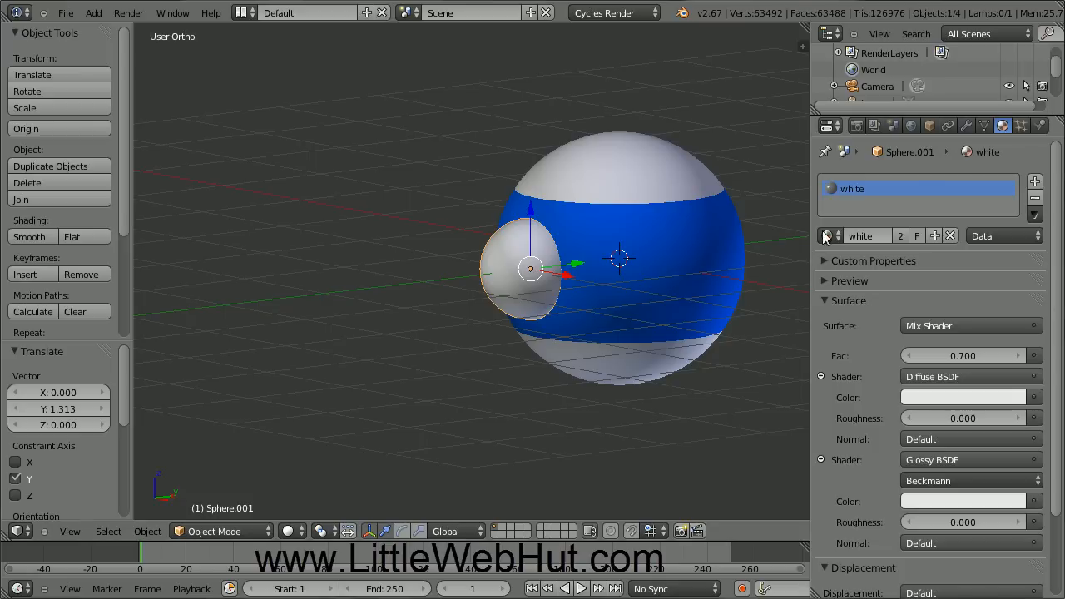
# - Add a Boolean modifier to the small white sphere, set to Intersect with the object Sphere, and apply it
pyautogui.click(967, 125)
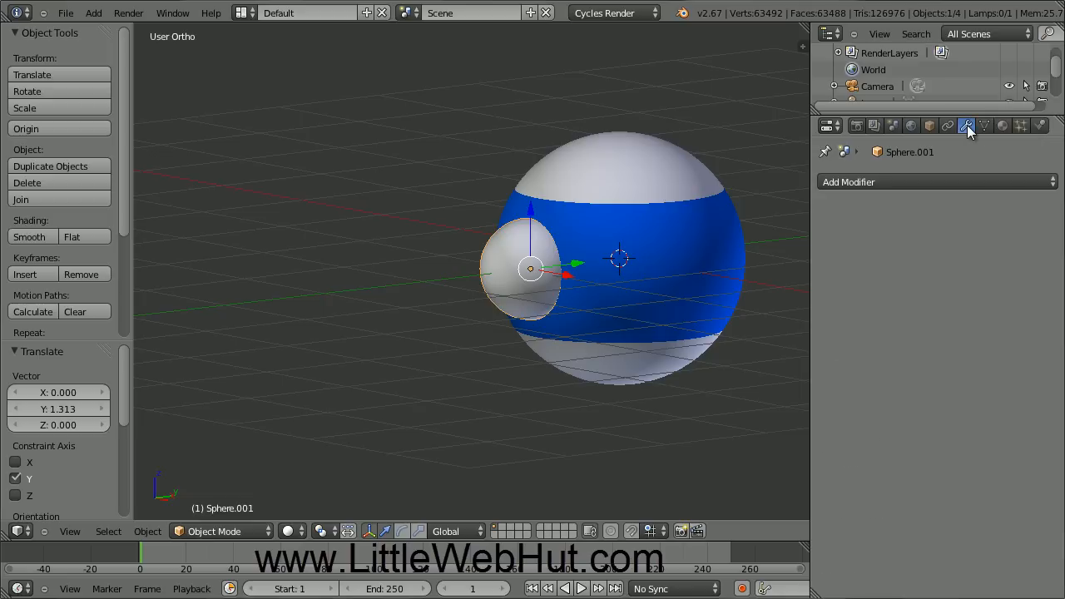
pyautogui.click(895, 181)
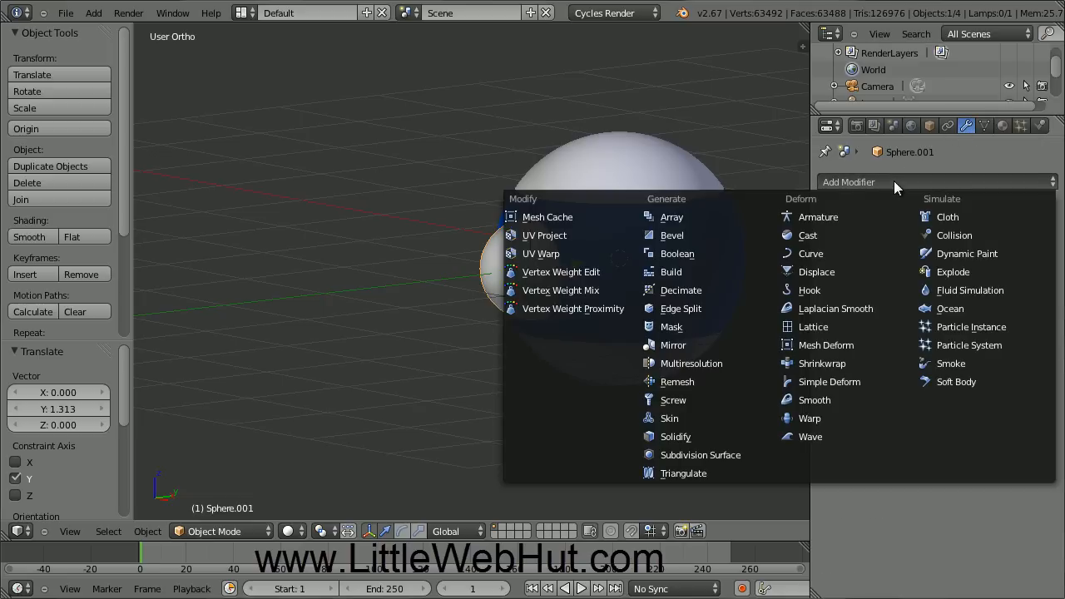
pyautogui.click(715, 253)
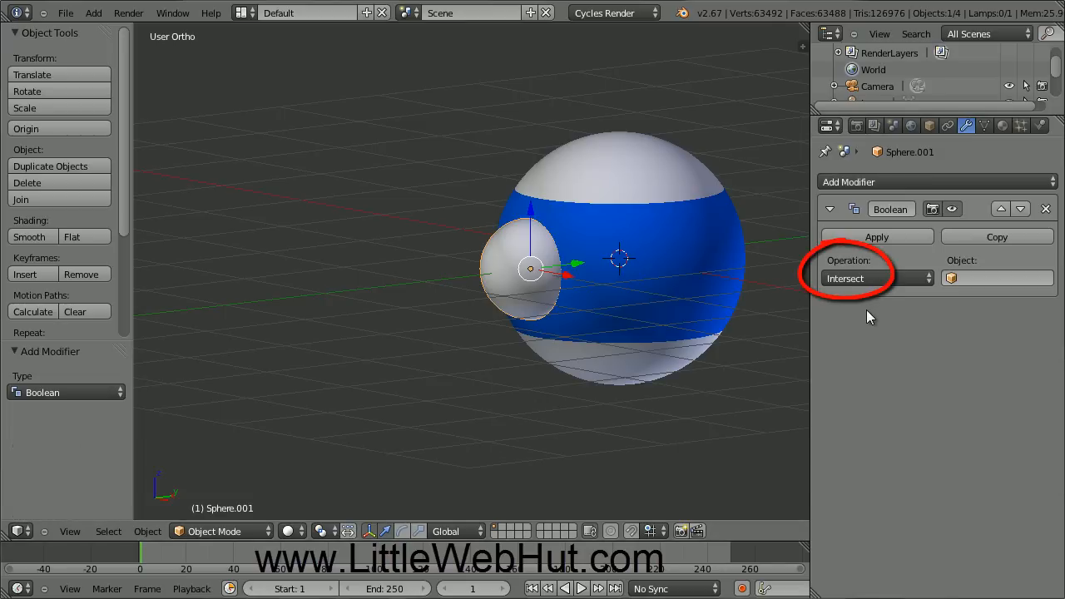
pyautogui.click(987, 278)
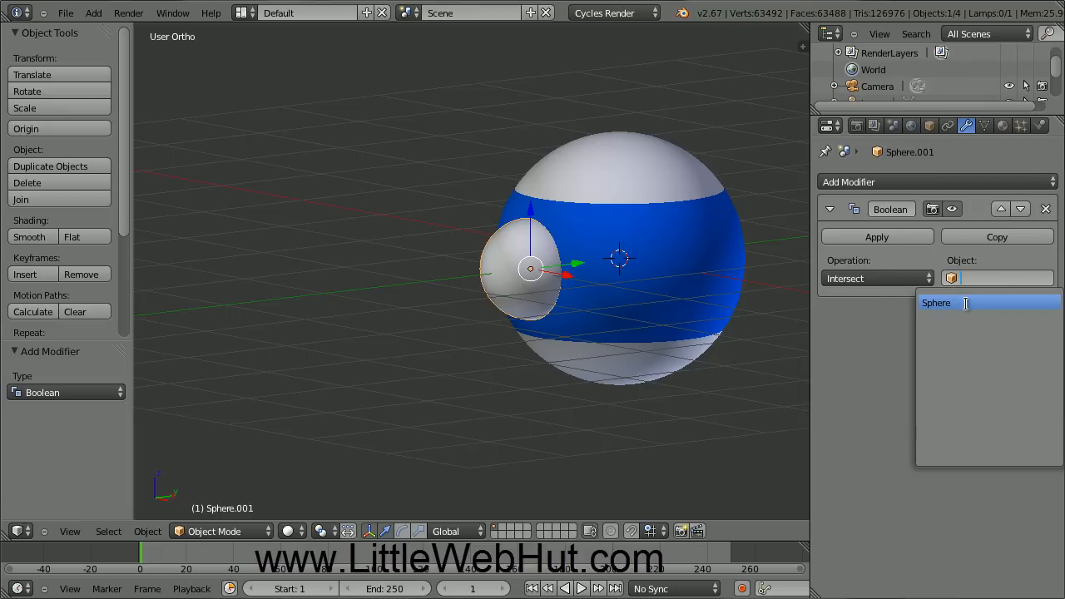
pyautogui.click(966, 303)
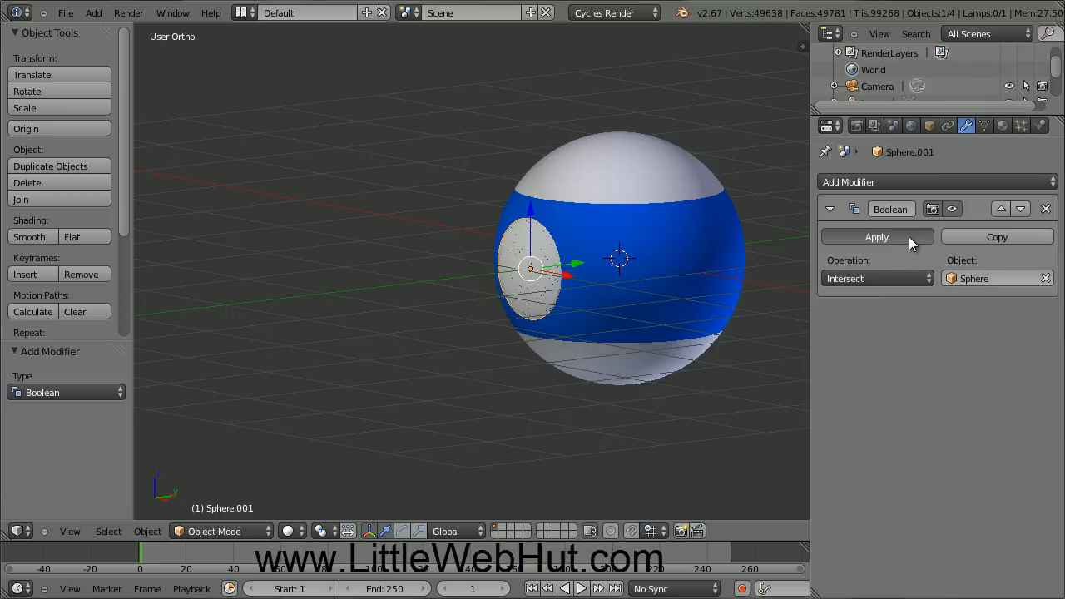
pyautogui.click(877, 237)
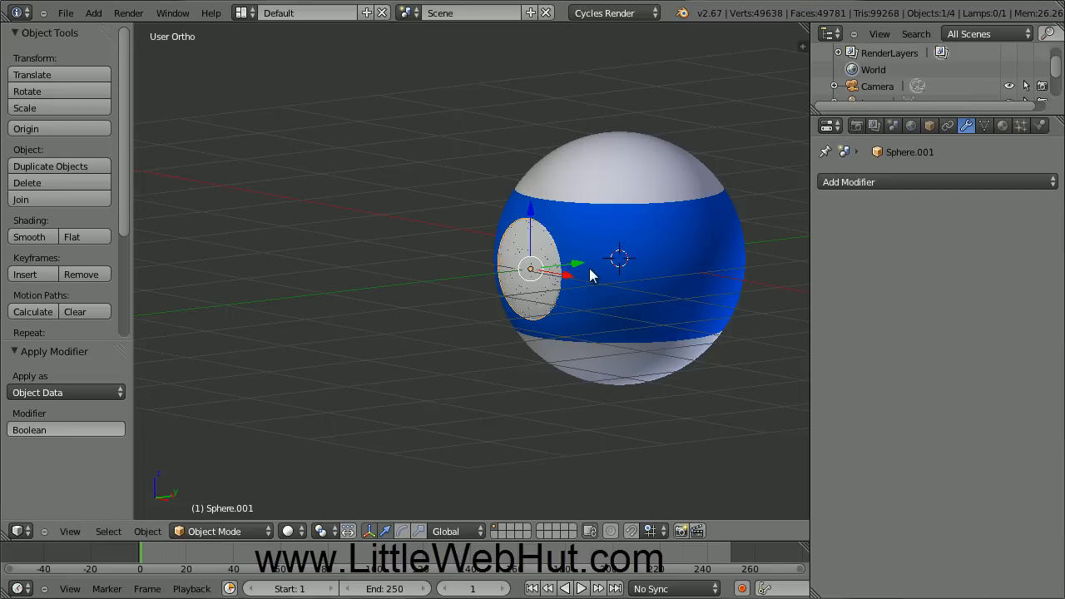
# - Pull the white disc about 0.07 units outward along negative Y and push it back until it protrudes only slightly from the blue stripe
pyautogui.moveTo(579, 268)
pyautogui.mouseDown()
pyautogui.moveTo(534, 271)
pyautogui.moveTo(570, 265)
pyautogui.mouseUp()
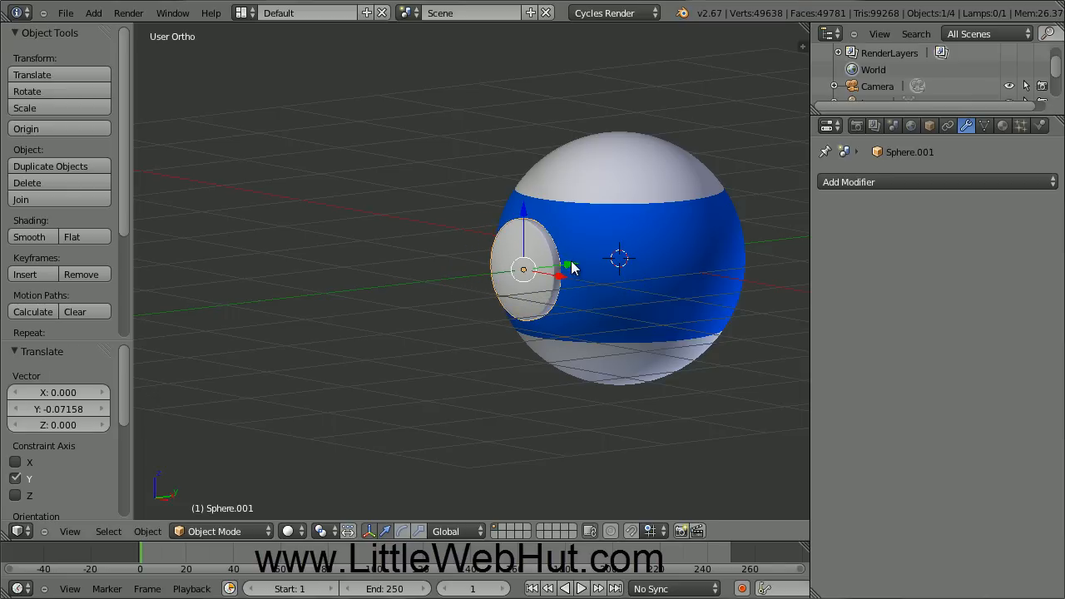
pyautogui.scroll(1, 602, 288)
pyautogui.scroll(6, 602, 288)
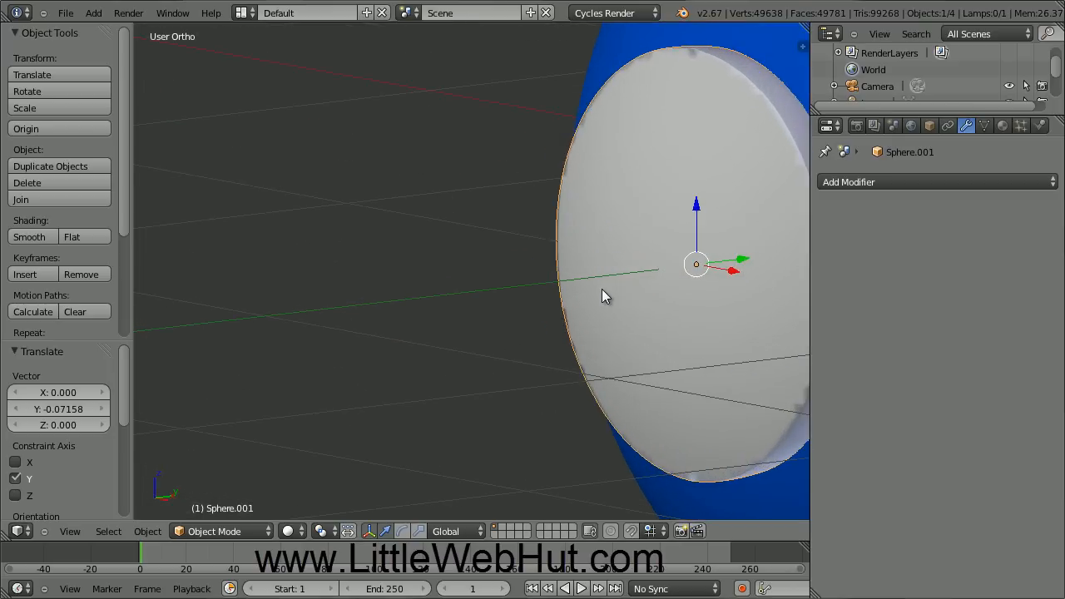
pyautogui.moveTo(649, 287); pyautogui.dragTo(429, 300, button='middle')
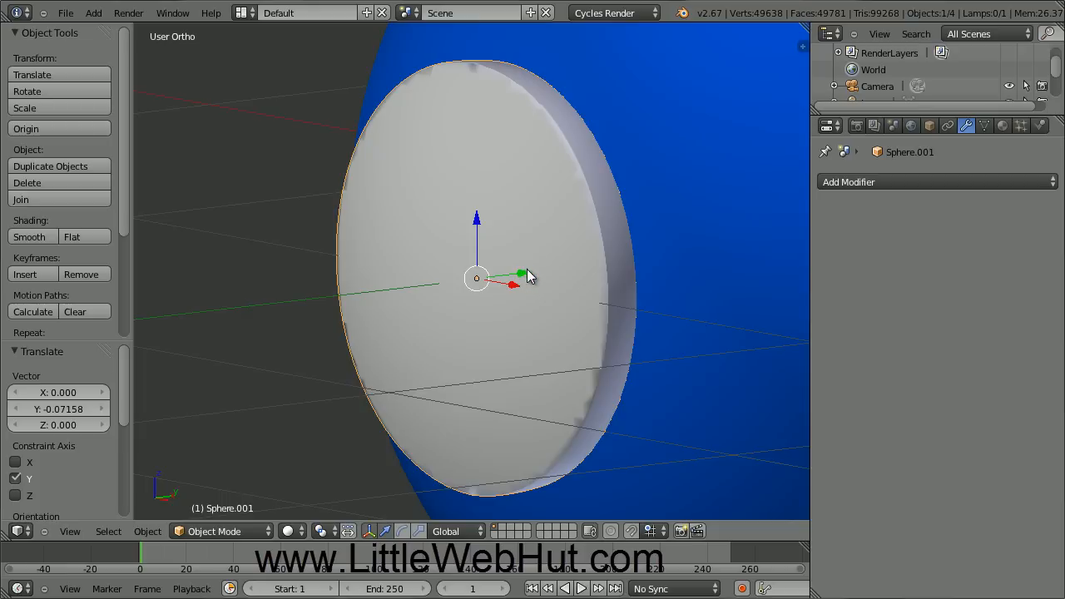
pyautogui.moveTo(523, 273); pyautogui.dragTo(551, 266)
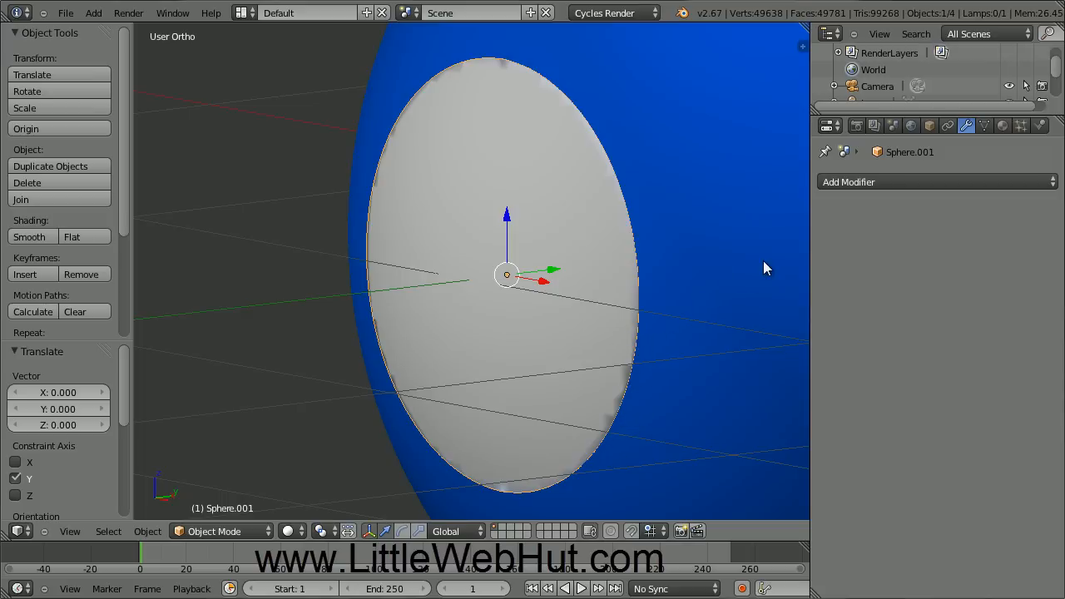
# - Add an Edge Split modifier to the white disc and apply it
pyautogui.click(897, 183)
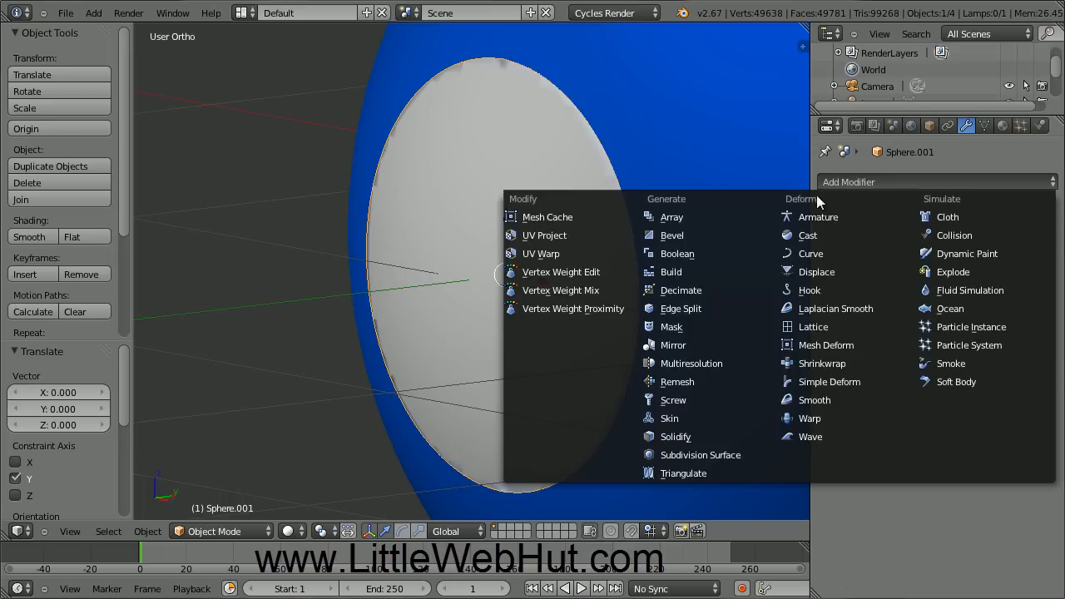
pyautogui.click(717, 310)
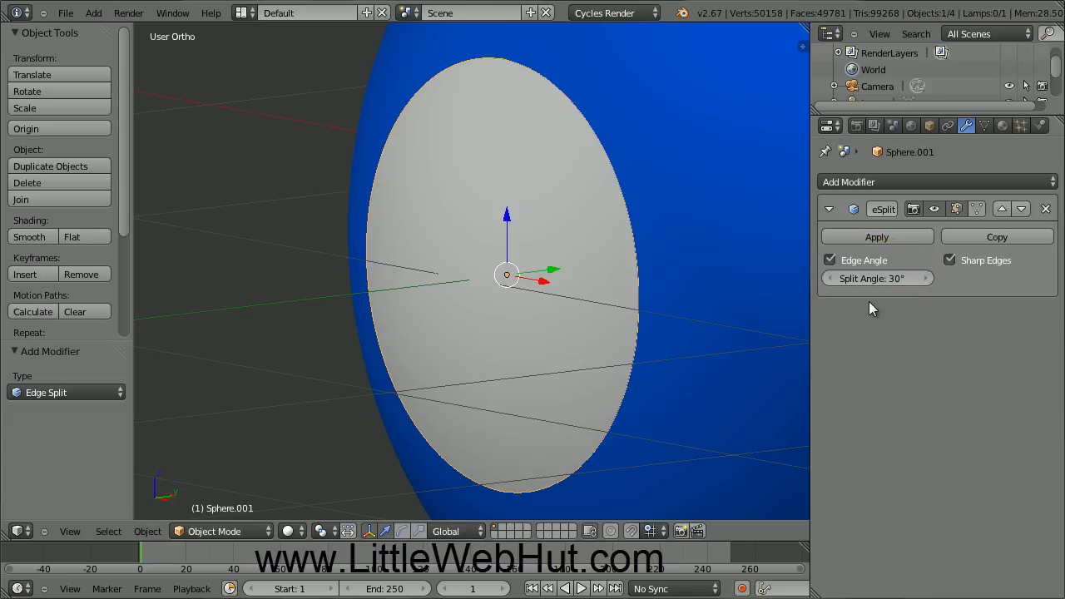
pyautogui.click(902, 239)
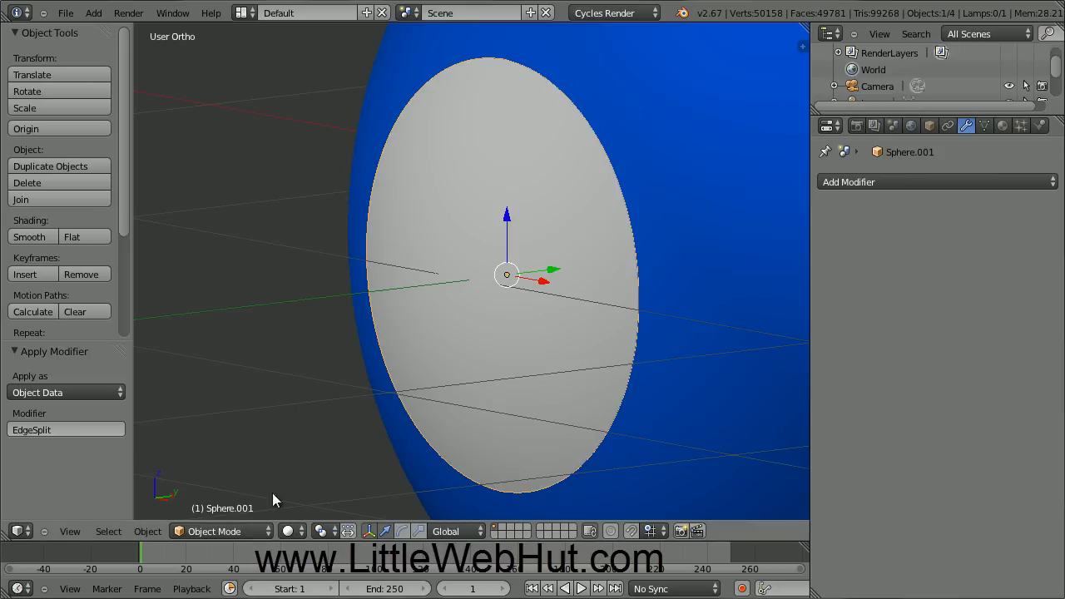
# - Duplicate the striped ball together with its white disc and place the copy about 2.24 units along the X axis in front view
pyautogui.click(73, 532)
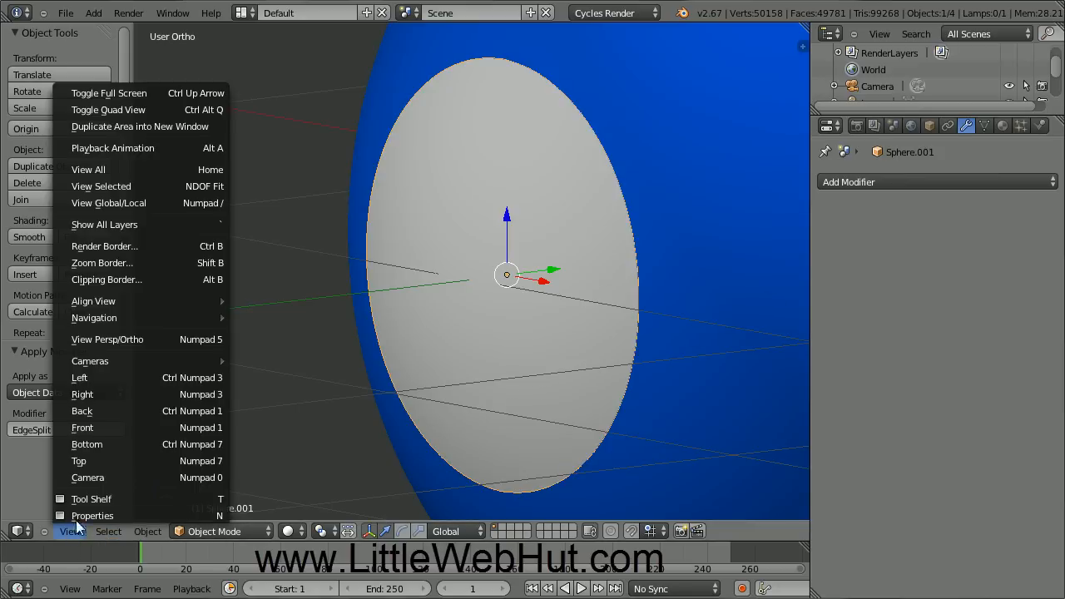
pyautogui.click(116, 427)
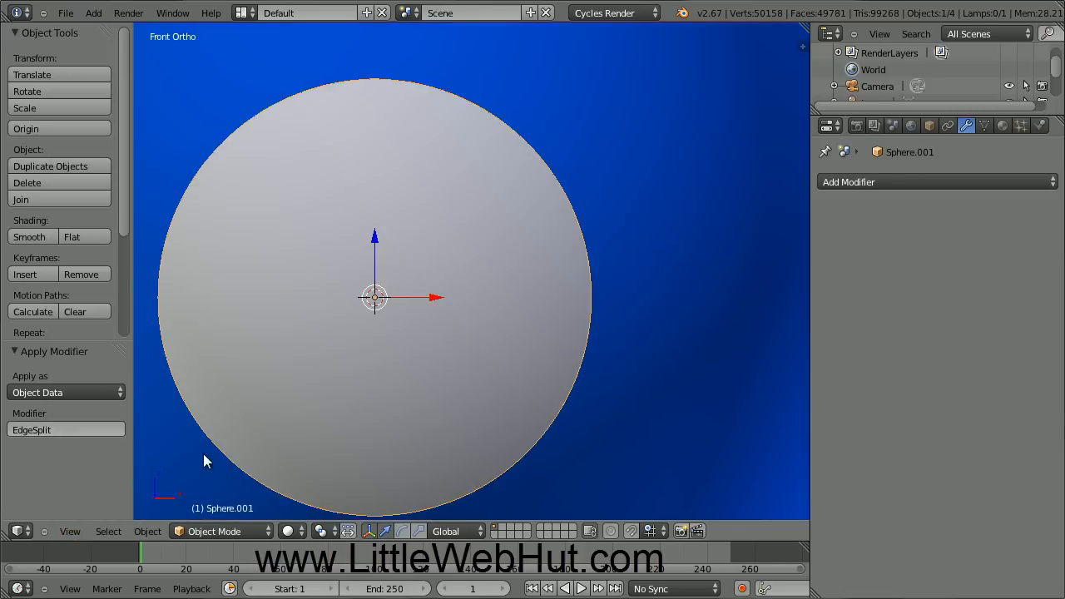
pyautogui.scroll(-8, 208, 459)
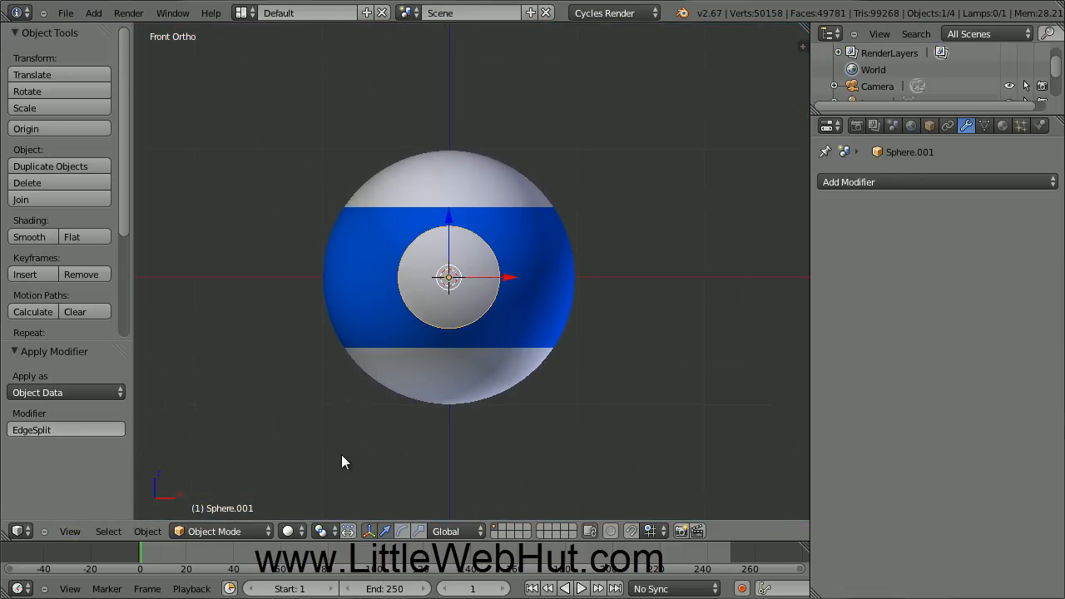
pyautogui.keyDown('shift'); pyautogui.moveTo(342, 454); pyautogui.dragTo(200, 451, button='middle'); pyautogui.keyUp('shift')
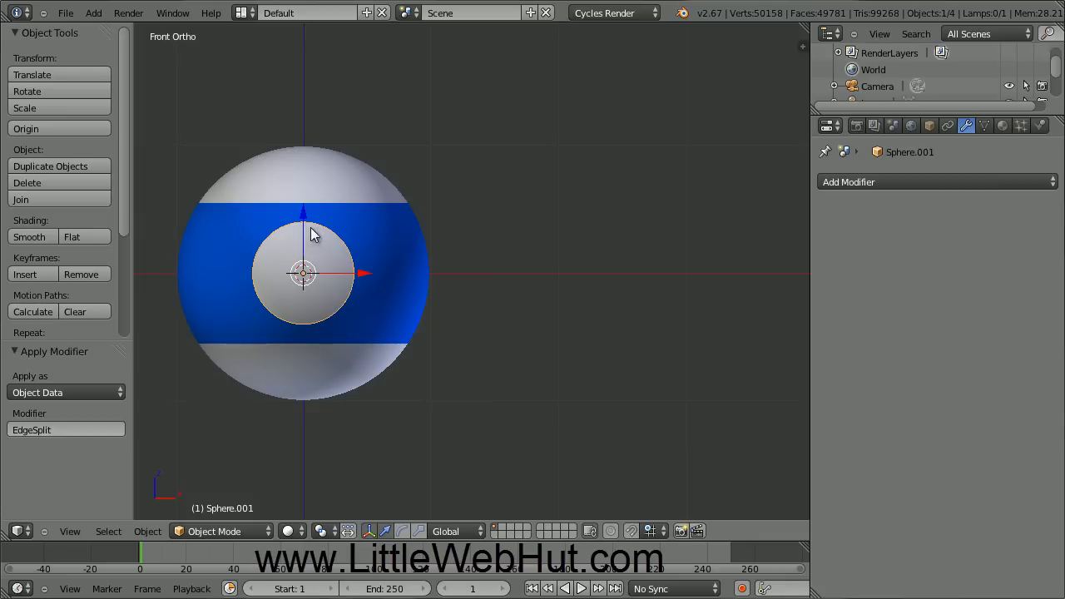
pyautogui.rightClick(321, 181)
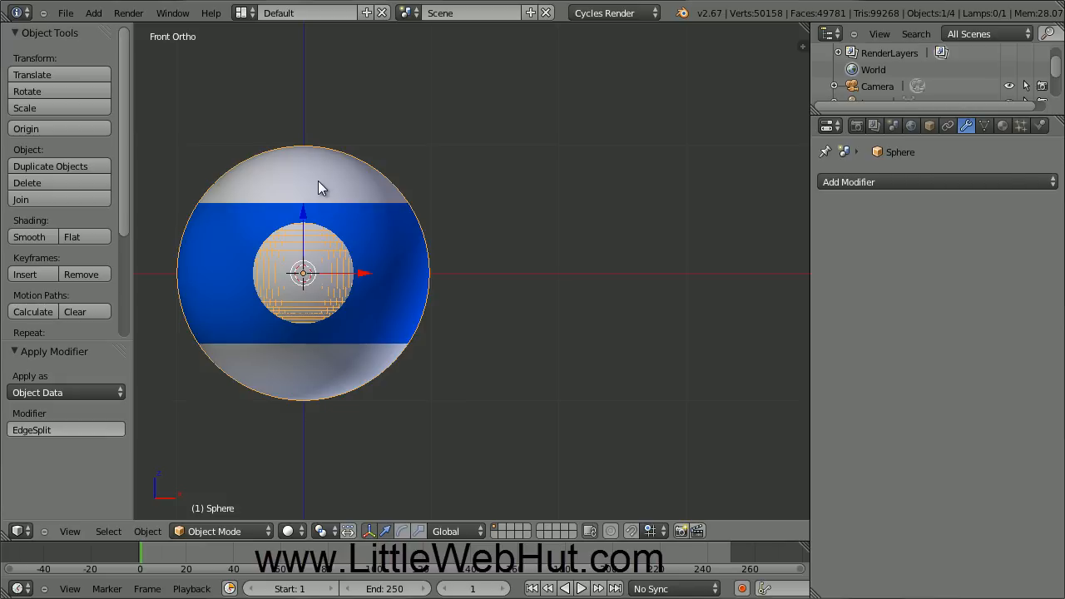
pyautogui.keyDown('shift'); pyautogui.rightClick(317, 248); pyautogui.keyUp('shift')
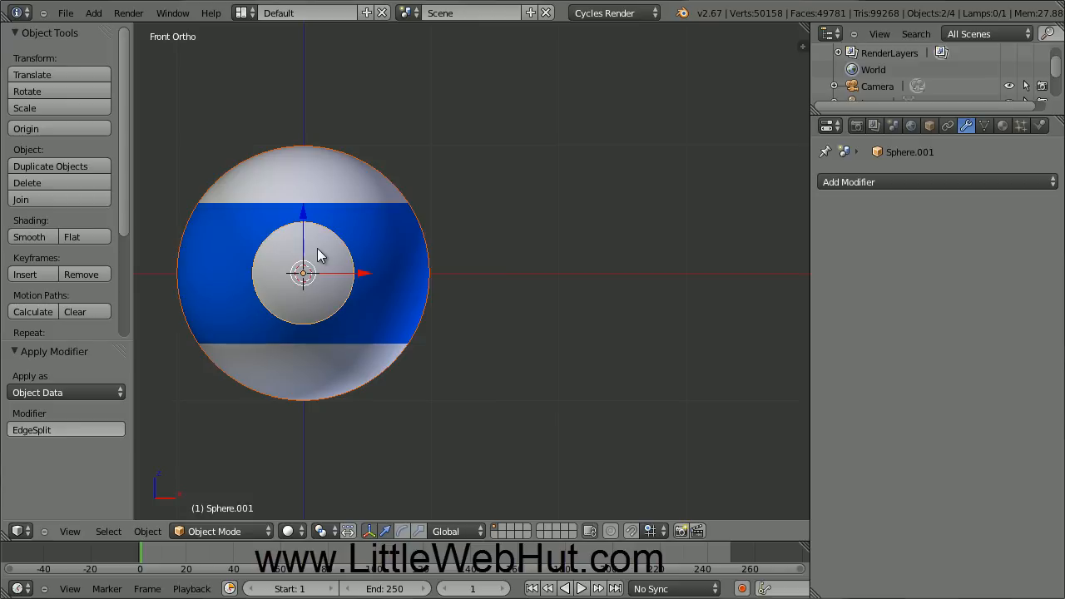
pyautogui.hotkey('shift', 'd')
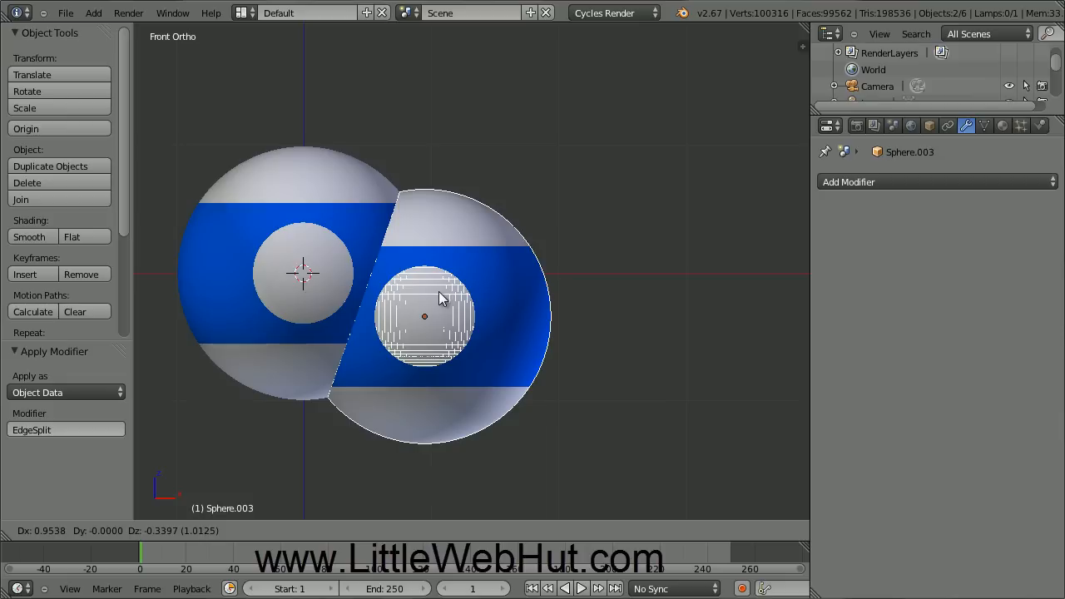
pyautogui.press('x')
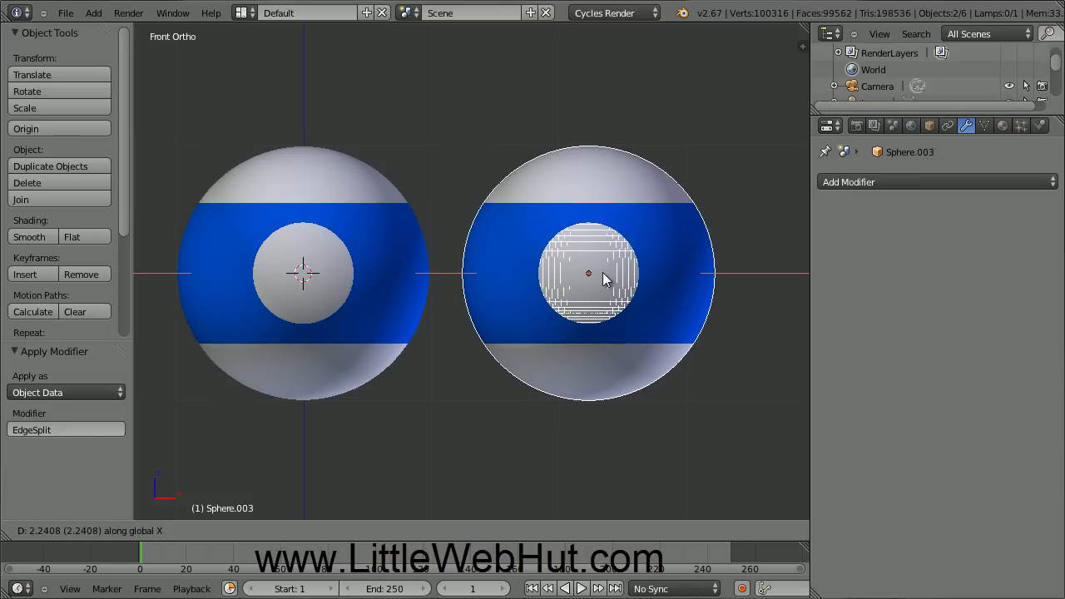
pyautogui.click(602, 272)
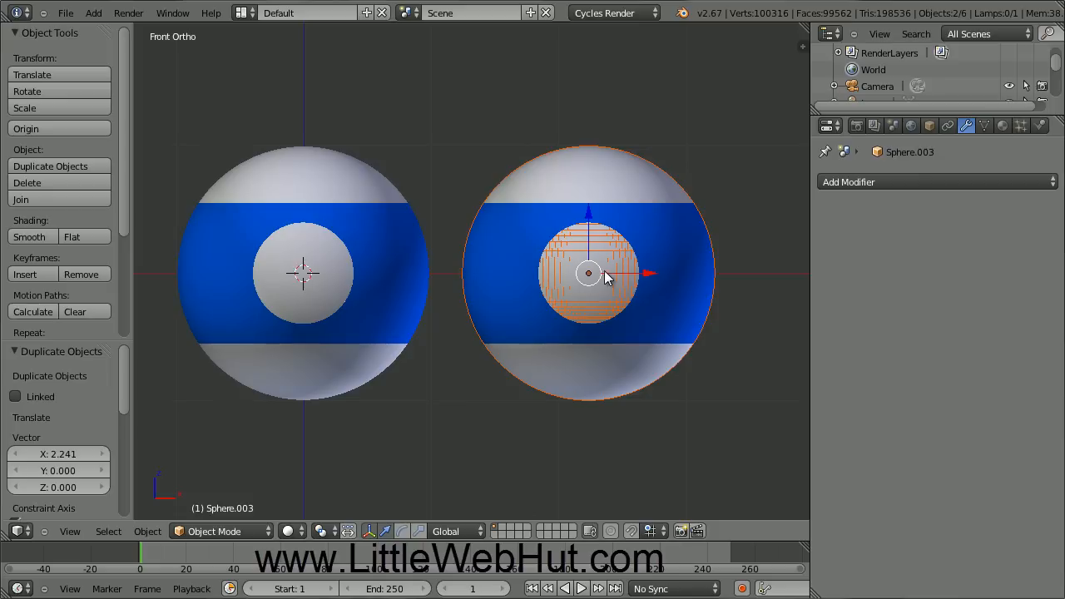
# - Remove the blue material from the duplicate ball and turn its white material into a separate copy named black
pyautogui.rightClick(587, 173)
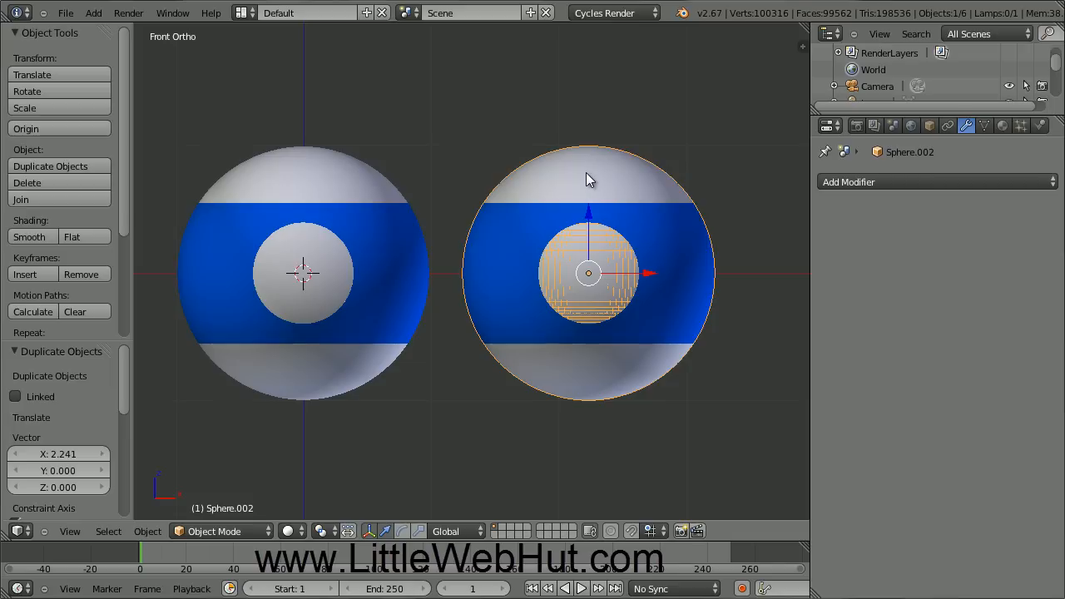
pyautogui.click(1004, 126)
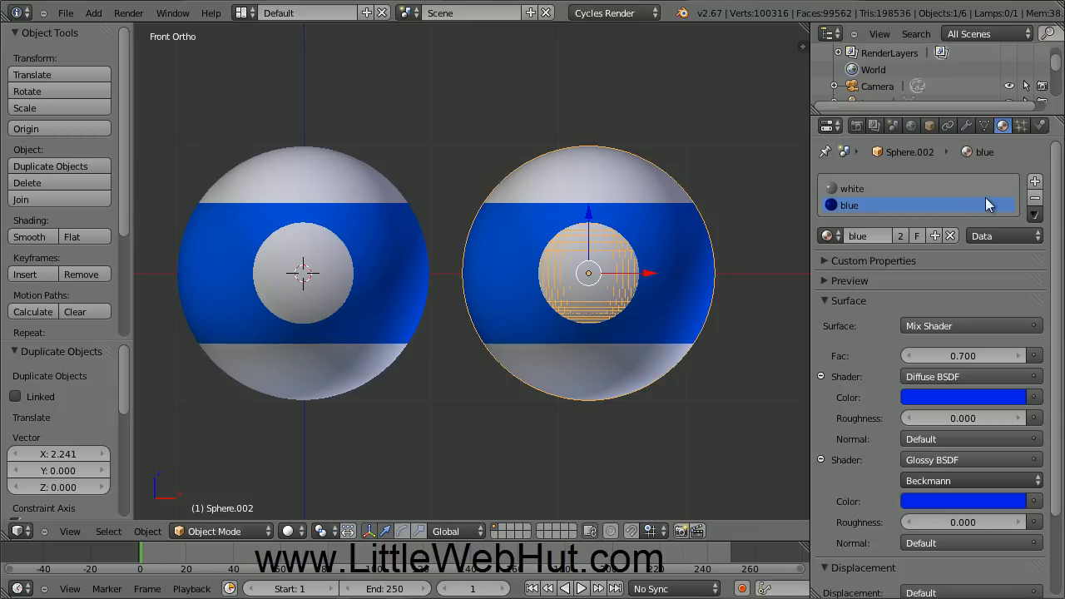
pyautogui.click(1035, 199)
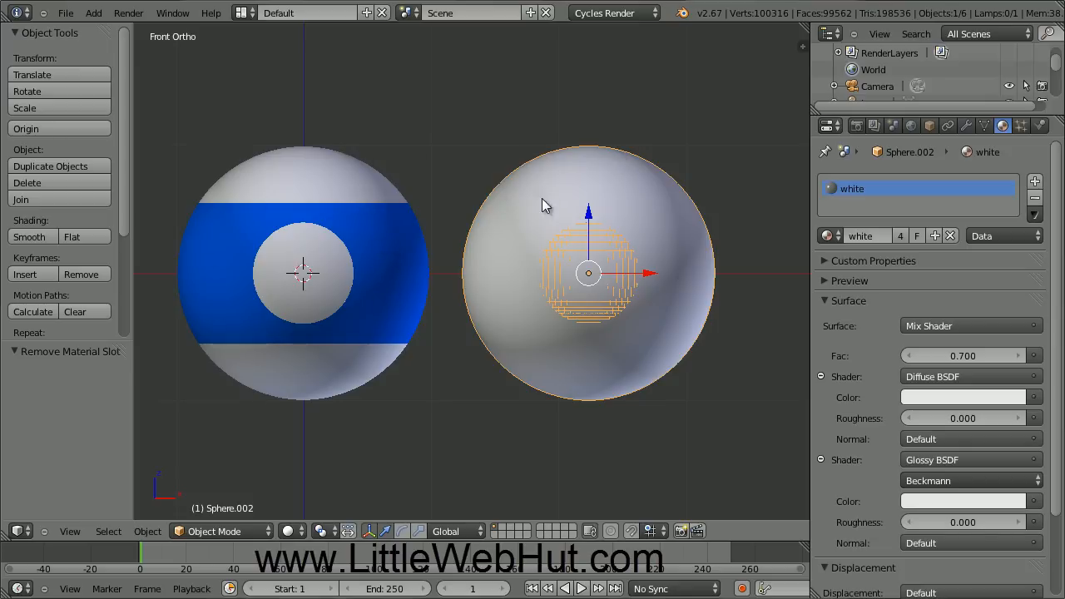
pyautogui.click(934, 237)
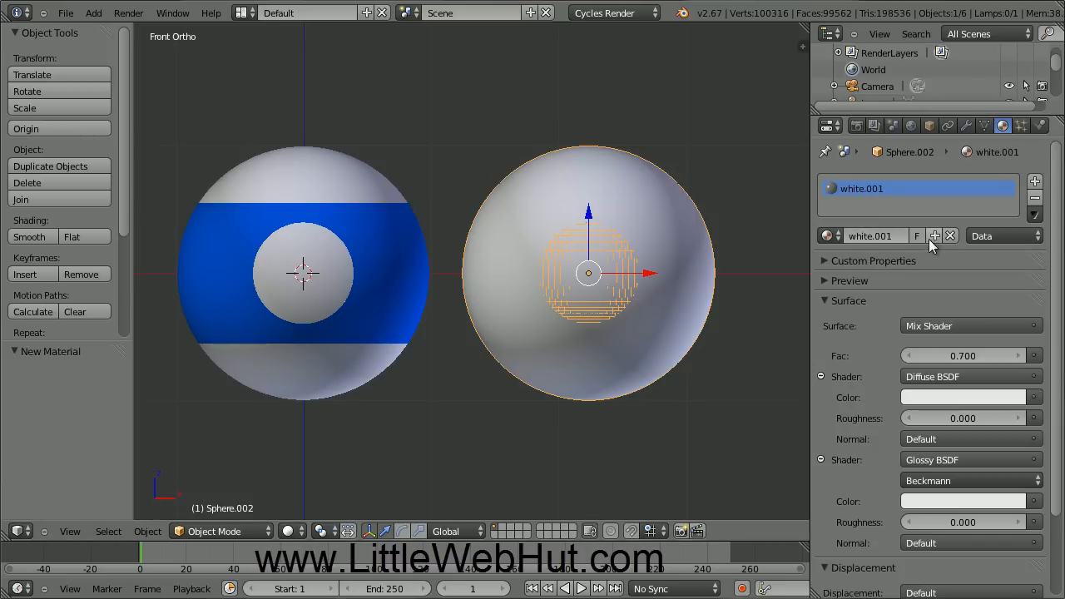
pyautogui.click(862, 234)
pyautogui.write('black')
pyautogui.press('Return')
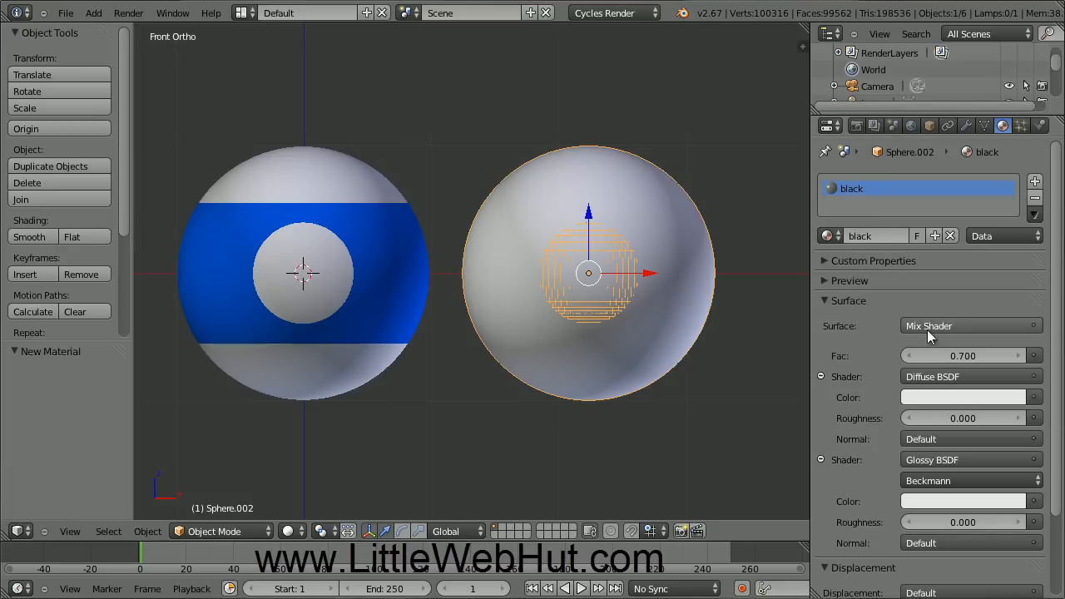
# - Set the black material's Diffuse colour to pure black (000000) and its Glossy colour to hex 707070
pyautogui.click(958, 397)
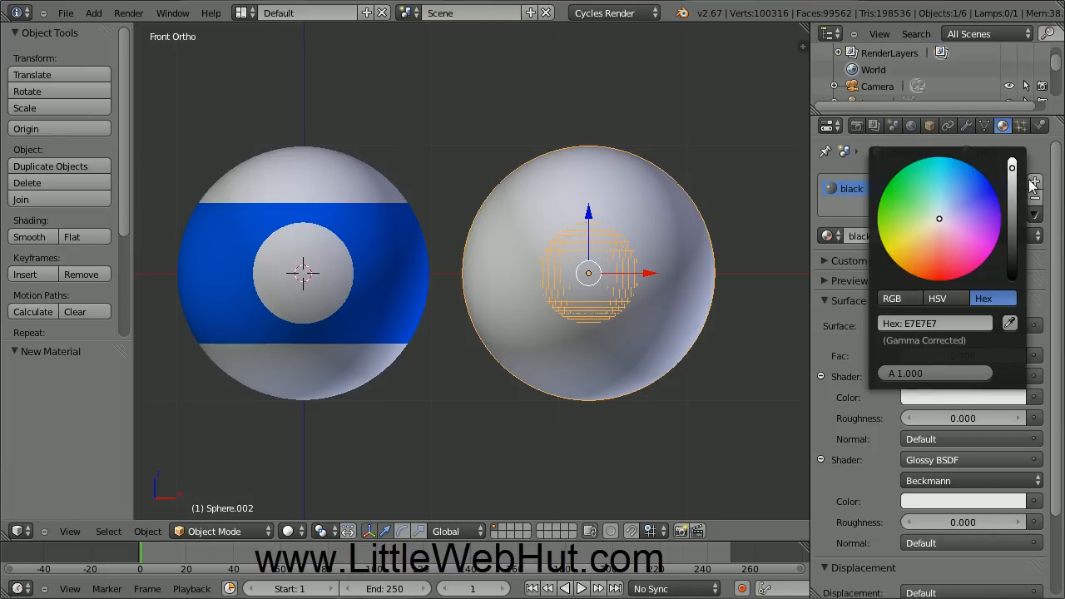
pyautogui.moveTo(1013, 167); pyautogui.dragTo(1014, 293)
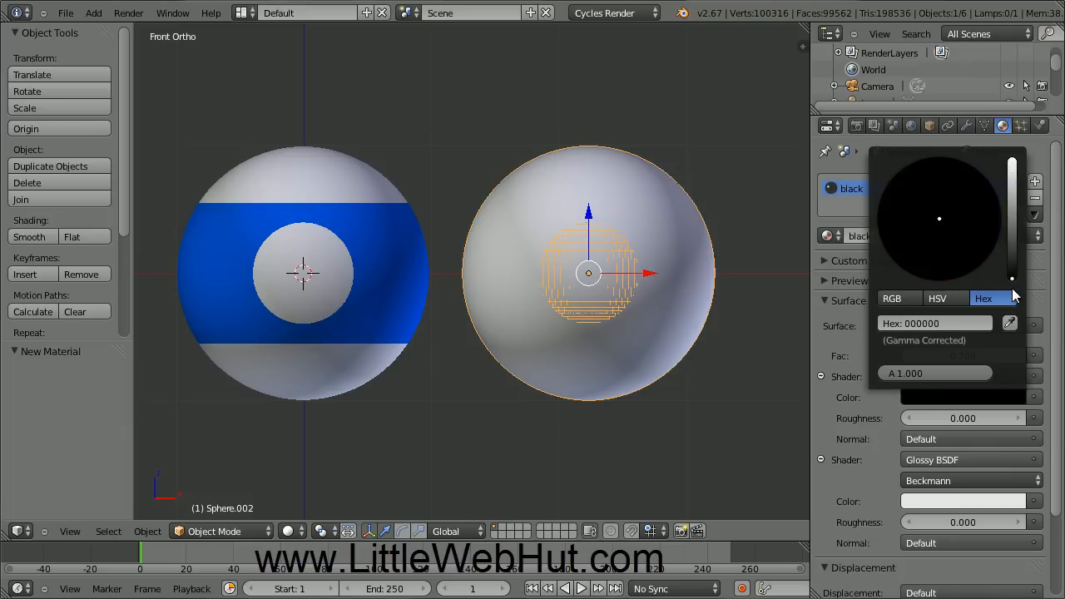
pyautogui.click(966, 500)
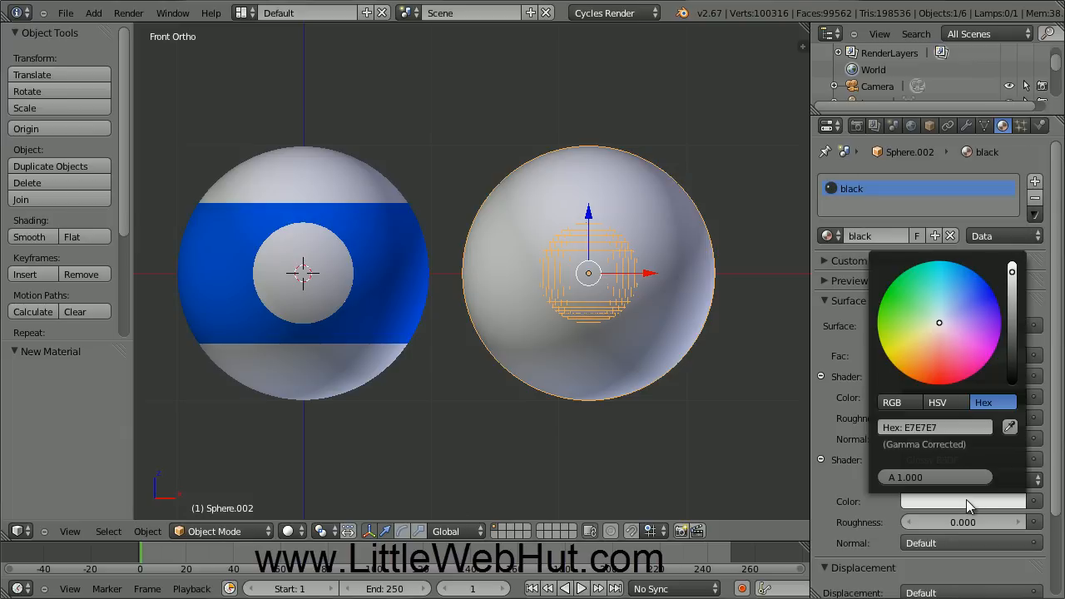
pyautogui.click(924, 427)
pyautogui.write('707070')
pyautogui.press('Return')
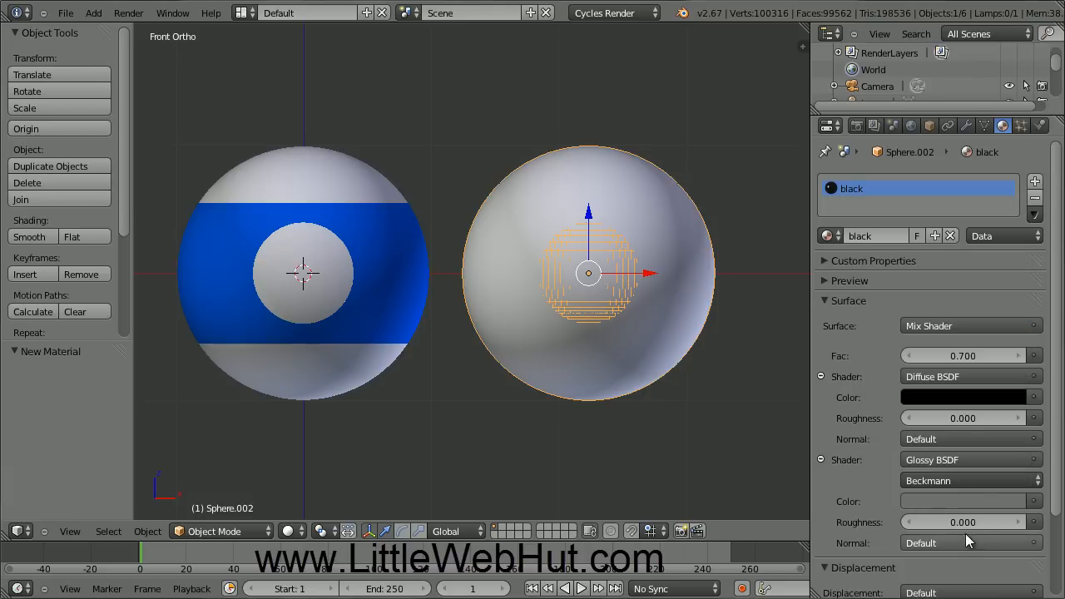
# - Set the black material's Mix Shader factor to 0.3 and its viewport color to black
pyautogui.click(957, 356)
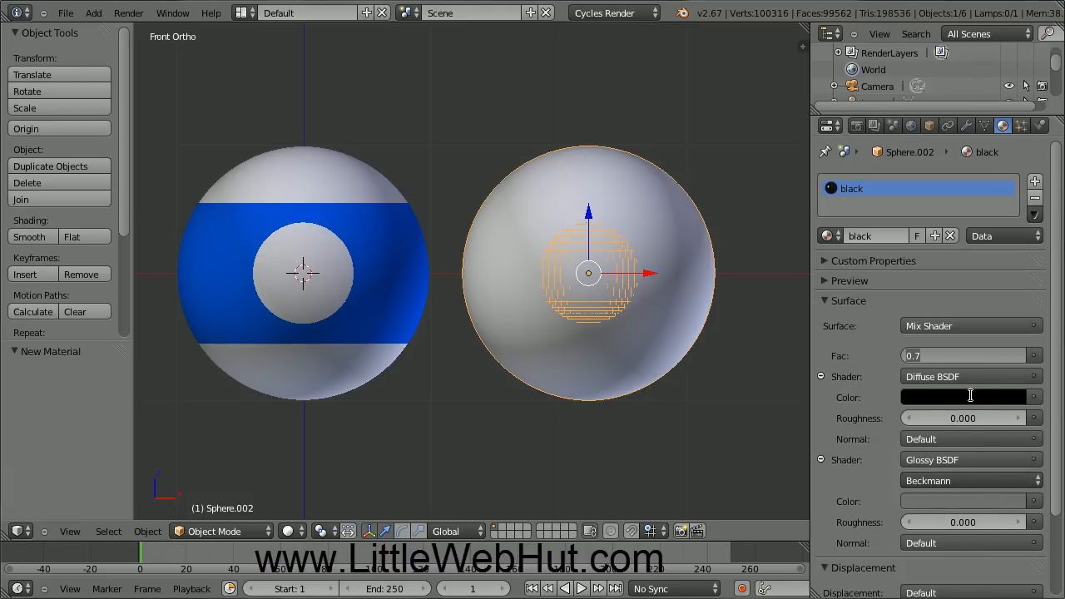
pyautogui.write('0.3')
pyautogui.press('Return')
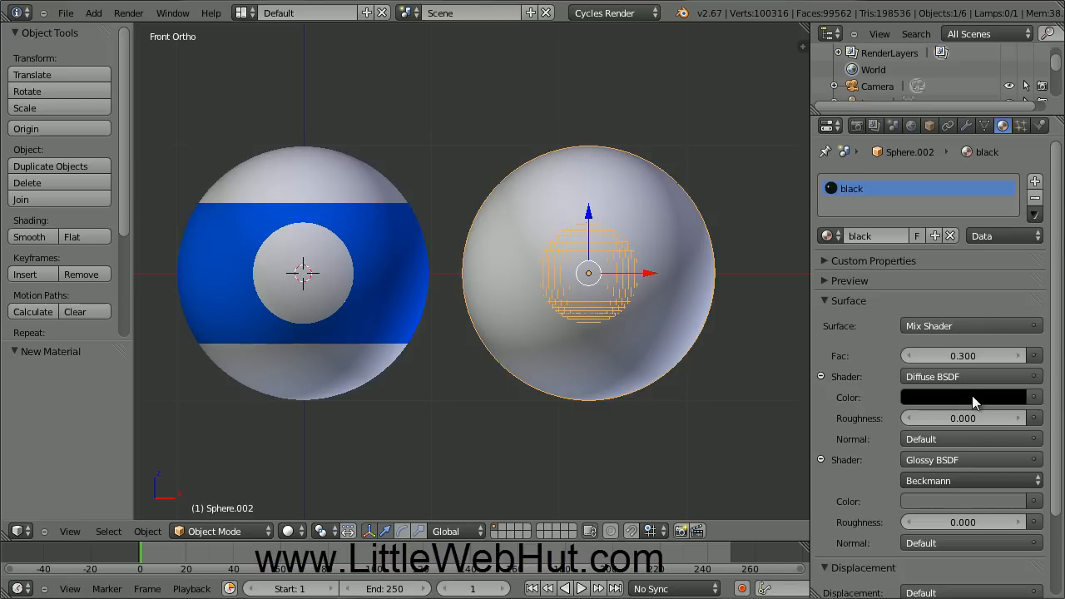
pyautogui.moveTo(1057, 381); pyautogui.dragTo(1058, 488)
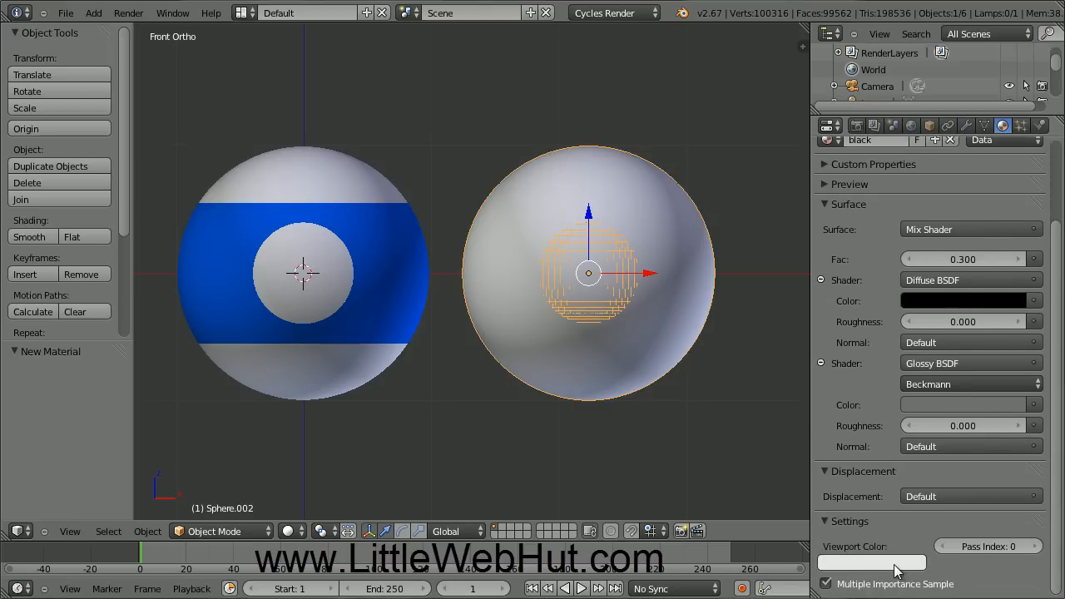
pyautogui.click(896, 569)
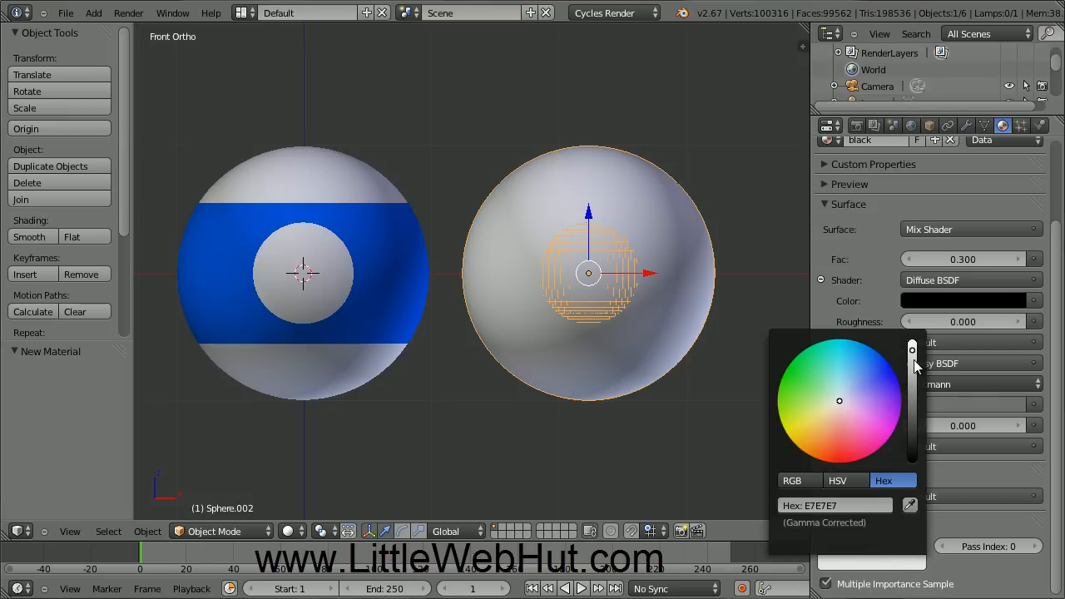
pyautogui.moveTo(913, 349); pyautogui.dragTo(919, 490)
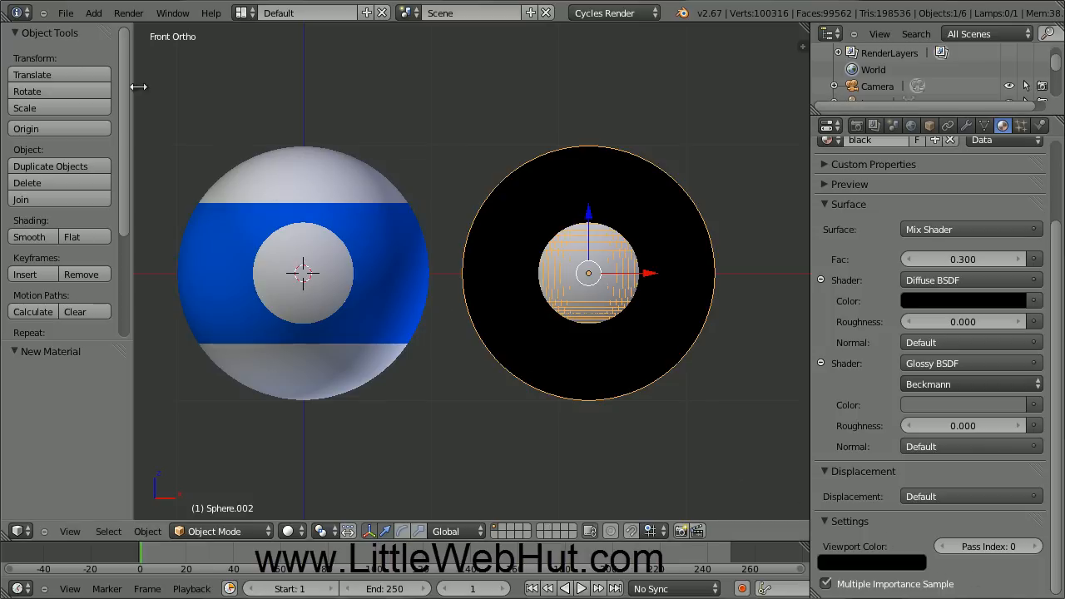
# - Save the project as pool_balls.blend in the C:\demo\ folder
pyautogui.click(65, 14)
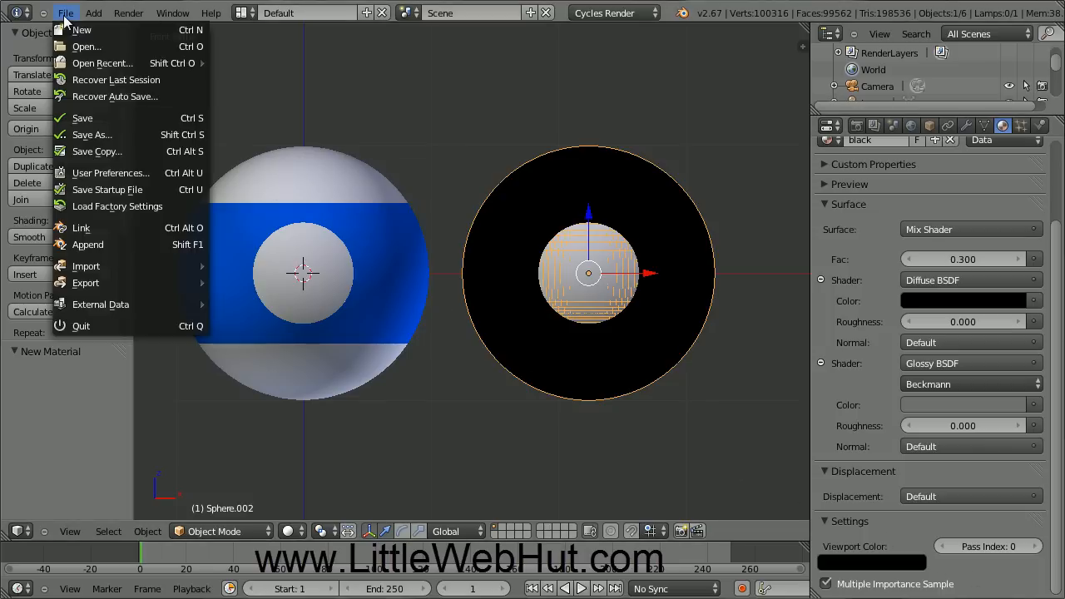
pyautogui.click(92, 135)
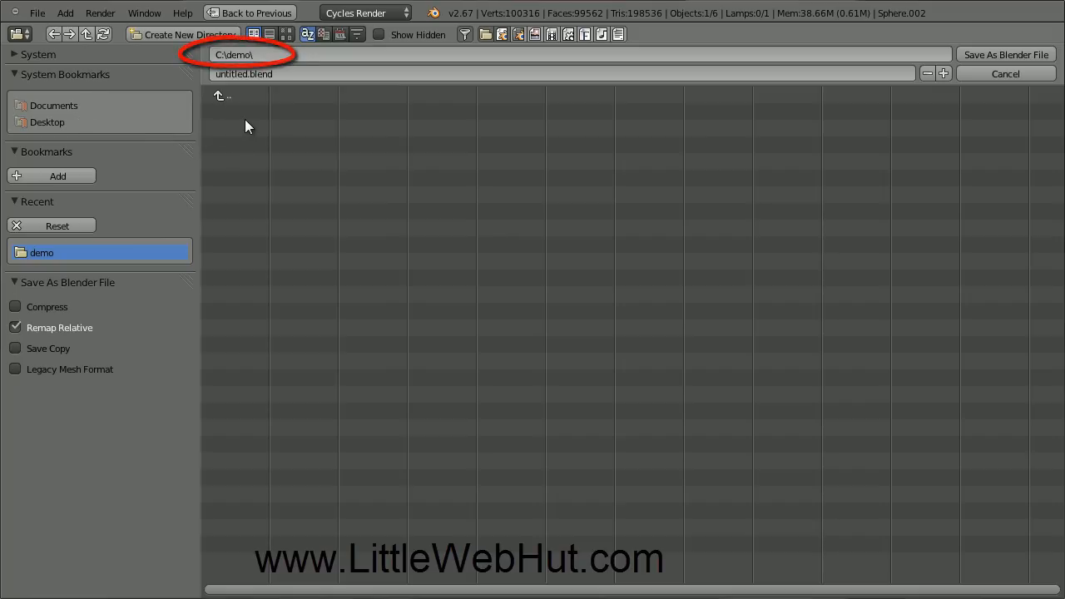
pyautogui.click(243, 74)
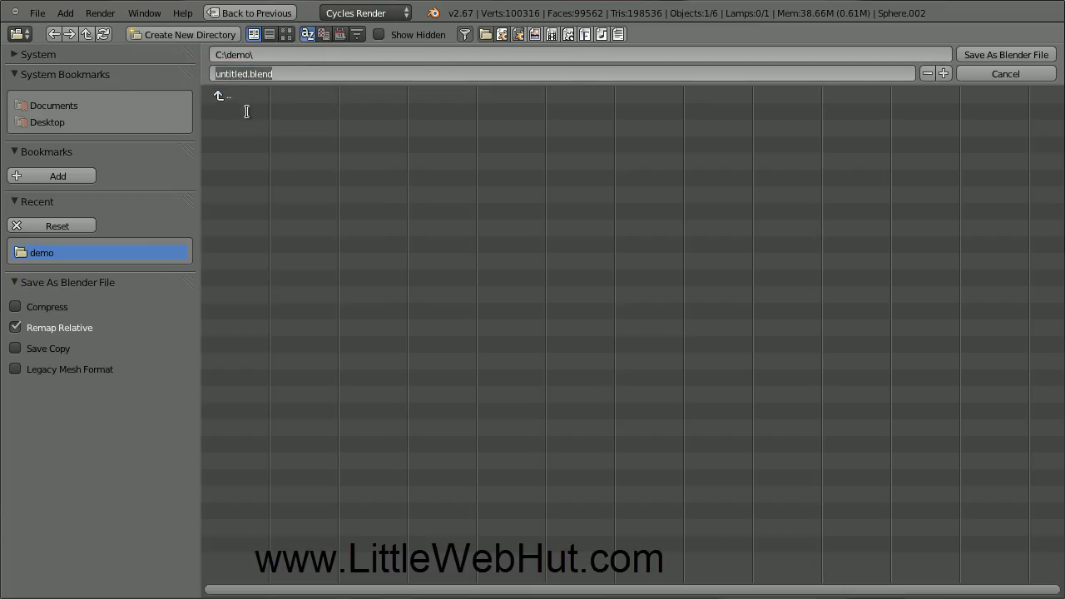
pyautogui.write('pool_balls.')
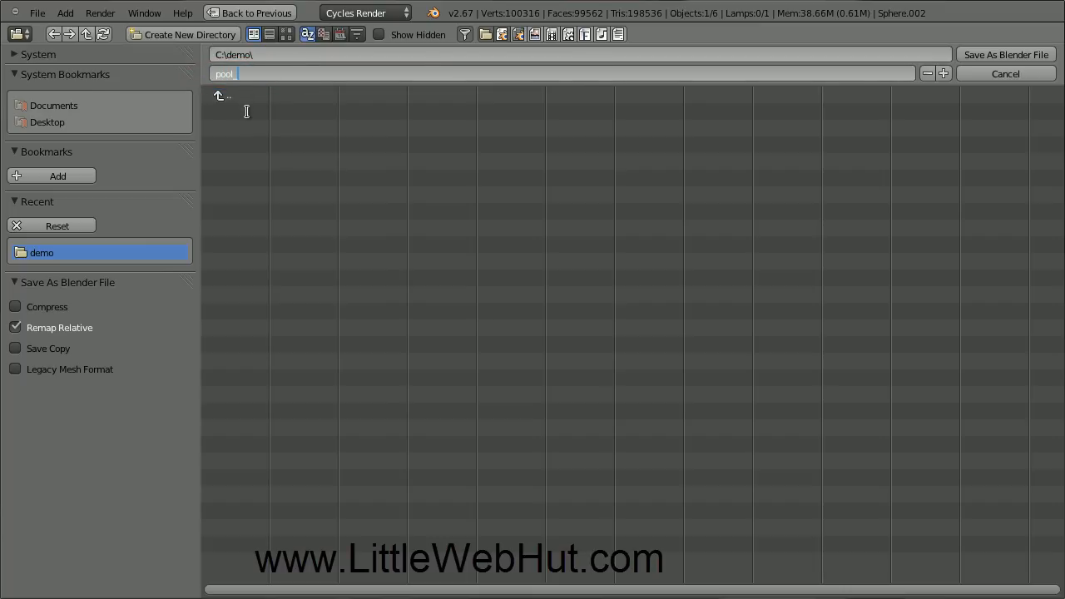
pyautogui.write('blend')
pyautogui.press('Return')
pyautogui.click(989, 53)
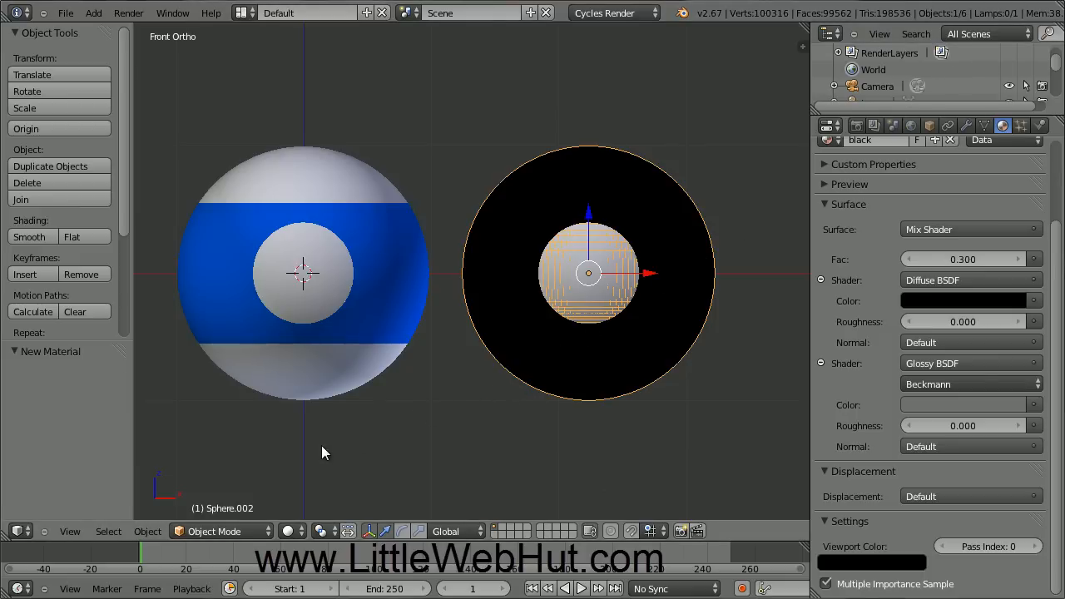
# - Add a text object just below the striped ball and rotate it 90° about the global X axis
pyautogui.click(301, 472)
pyautogui.click(94, 14)
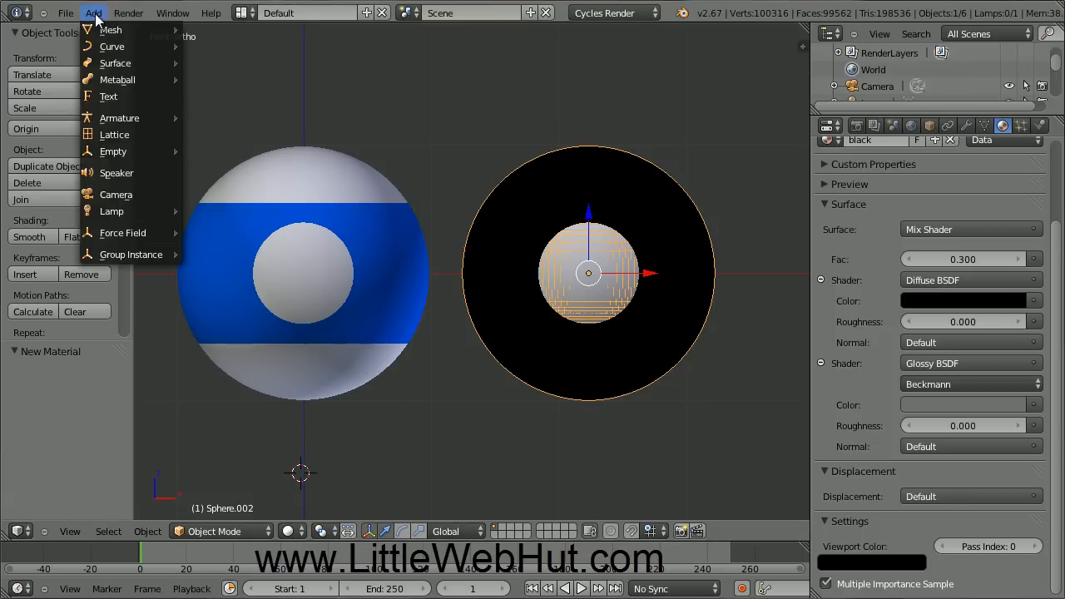
pyautogui.click(133, 97)
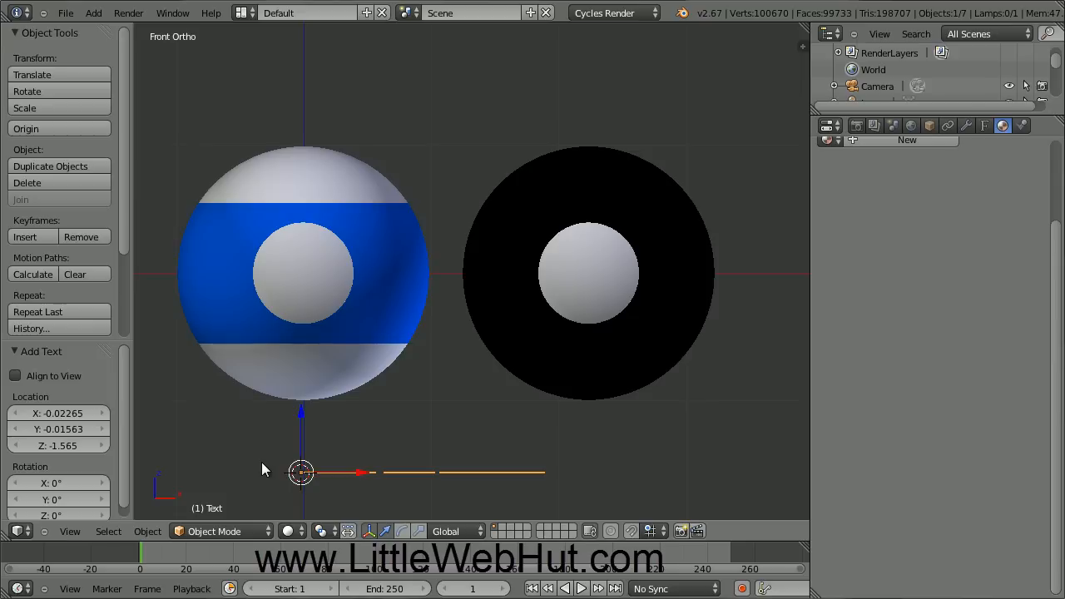
pyautogui.moveTo(261, 462); pyautogui.dragTo(200, 505, button='middle')
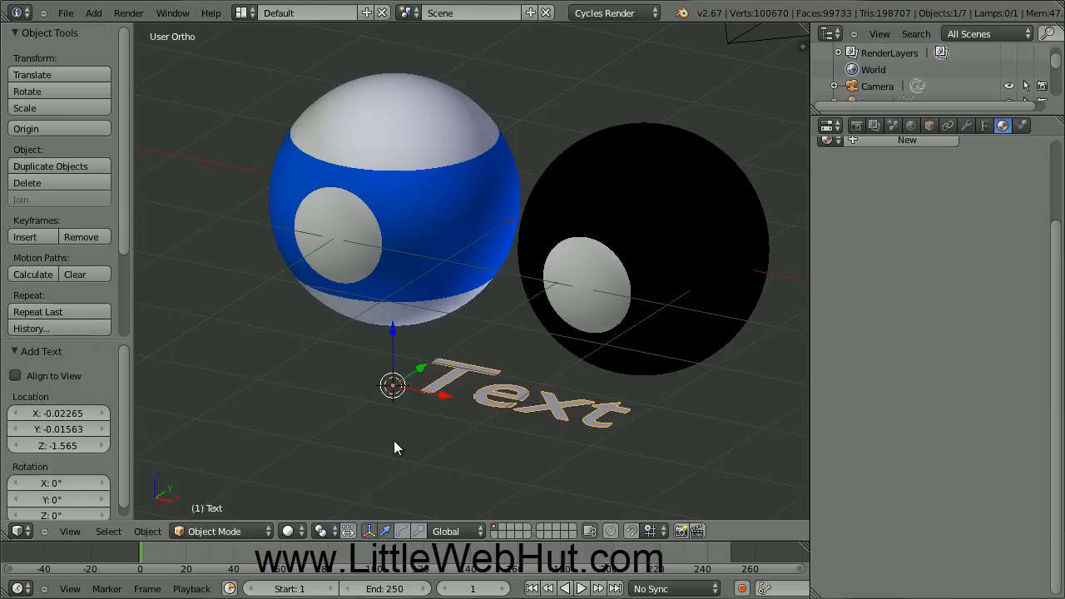
pyautogui.press('r')
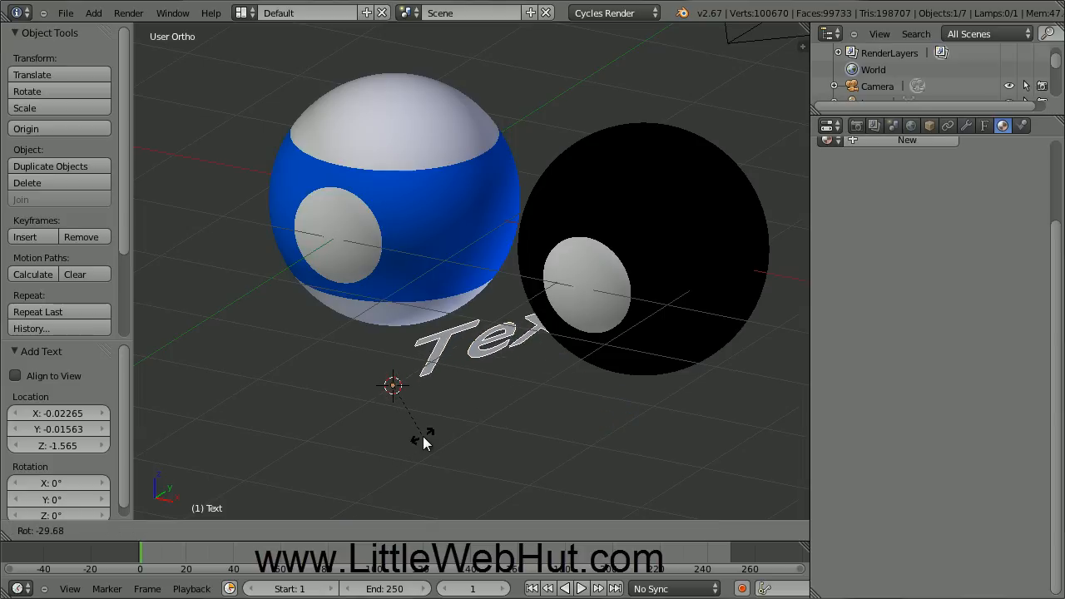
pyautogui.press('x')
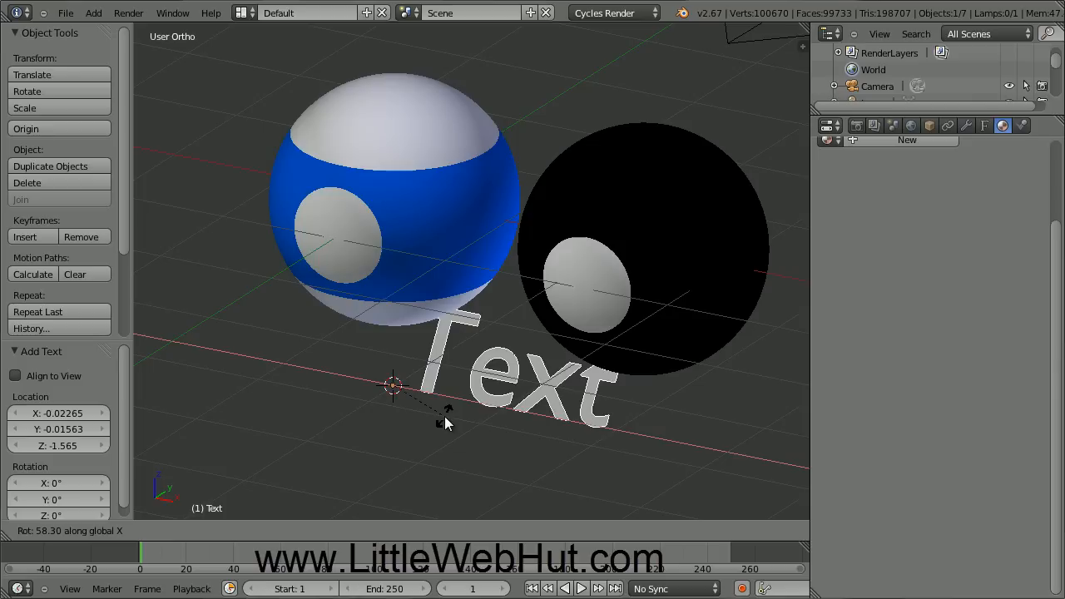
pyautogui.write('90')
pyautogui.press('Return')
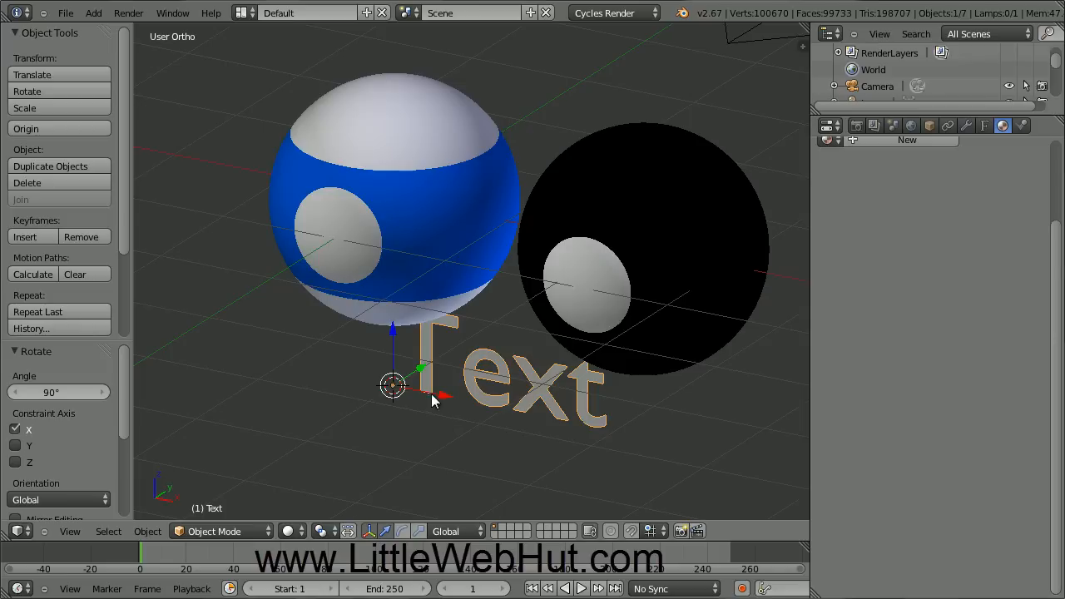
# - Move the text object about 1.85 units along the negative Y axis, out in front of the balls
pyautogui.press('g')
pyautogui.press('y')
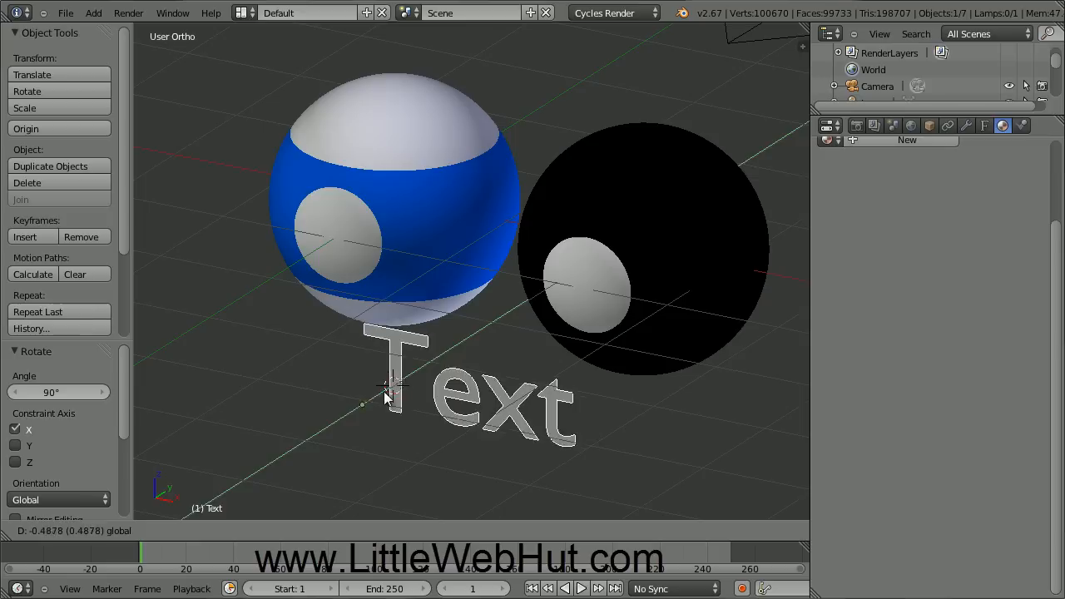
pyautogui.click(312, 450)
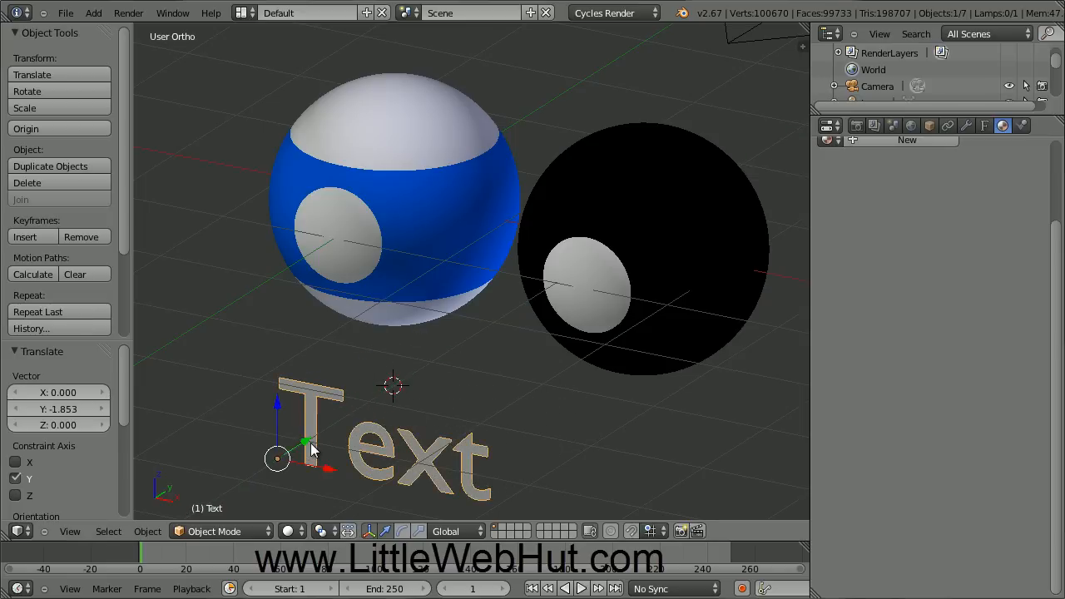
# - Replace the text object's content with 10 and return to Object Mode
pyautogui.click(252, 533)
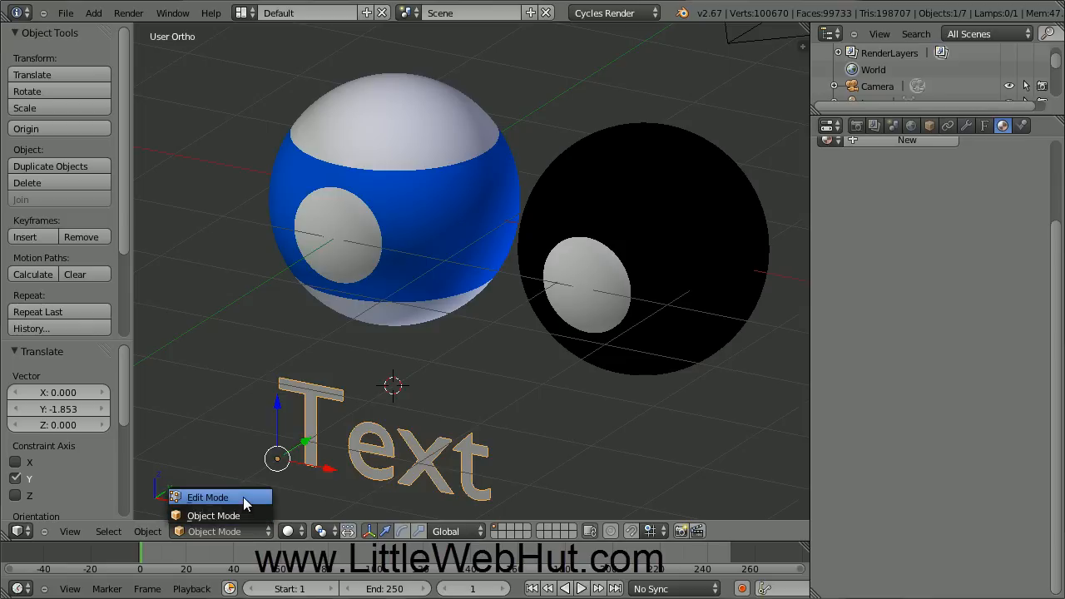
pyautogui.click(243, 496)
pyautogui.press('BackSpace')
pyautogui.press('BackSpace')
pyautogui.press('BackSpace')
pyautogui.press('BackSpace')
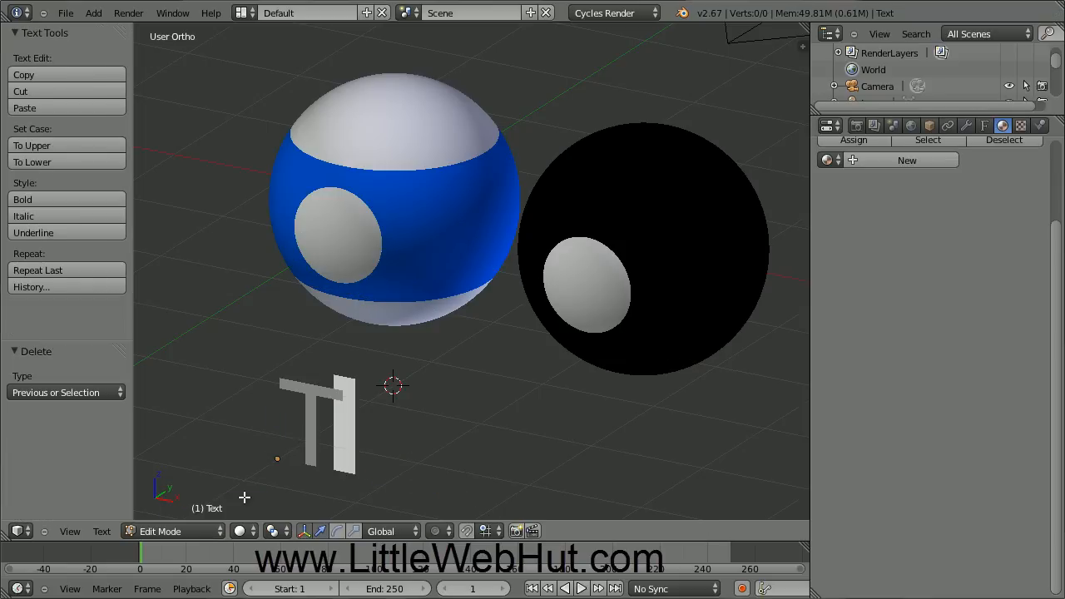
pyautogui.write('10')
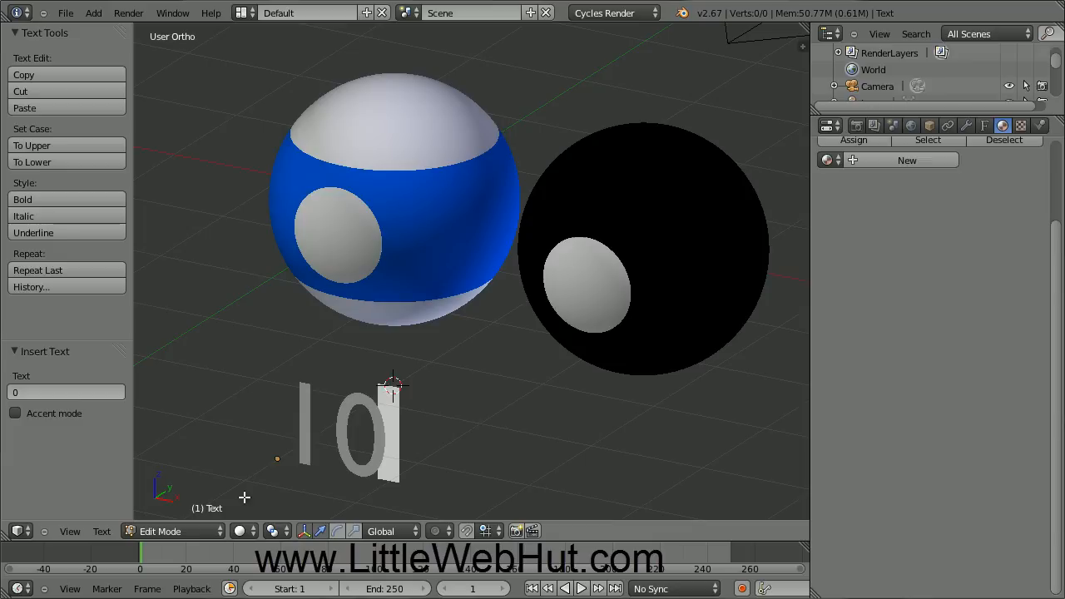
pyautogui.click(199, 531)
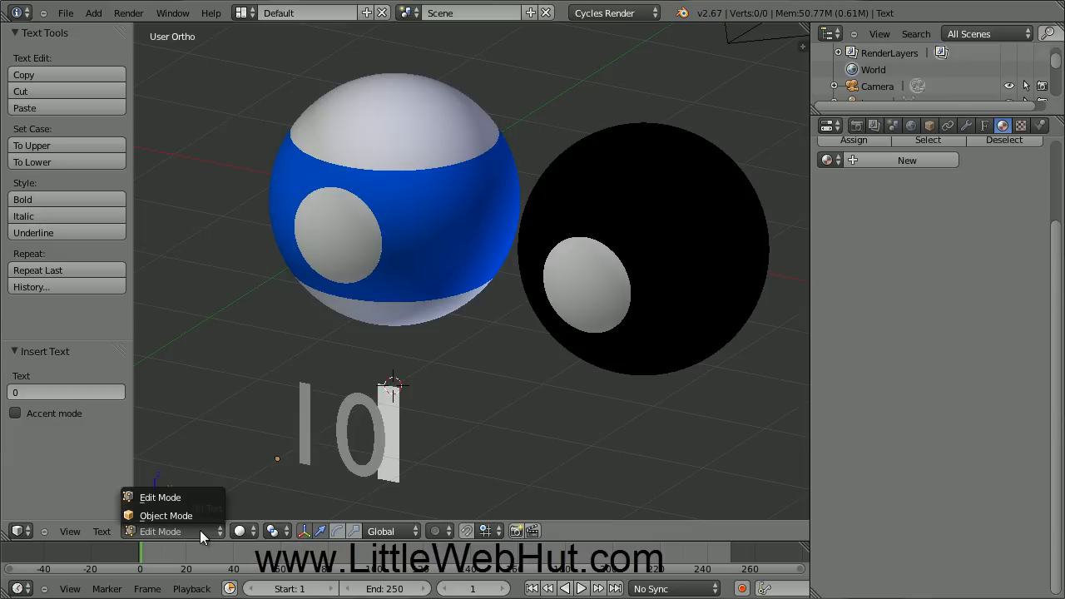
pyautogui.click(202, 516)
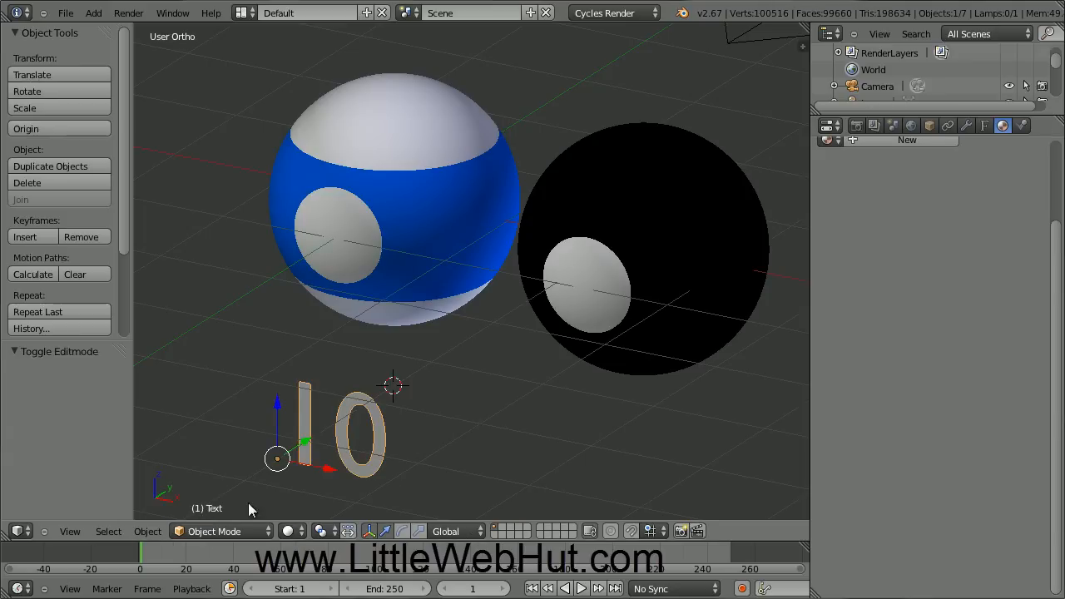
# - Set the 10 text's geometry Offset to 0.015 and its Extrude to 0.3
pyautogui.click(987, 126)
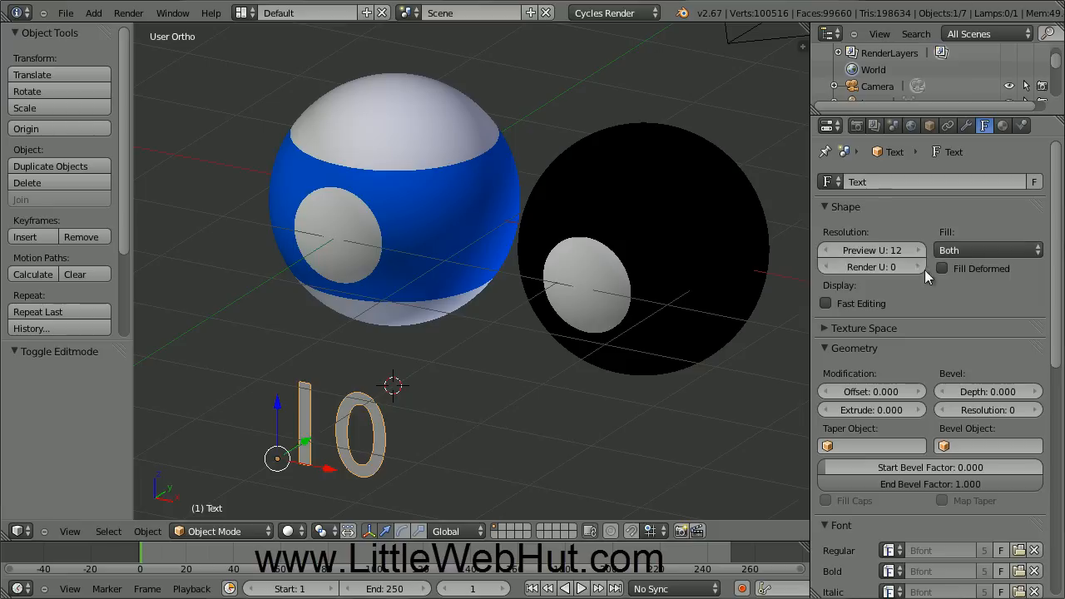
pyautogui.click(868, 389)
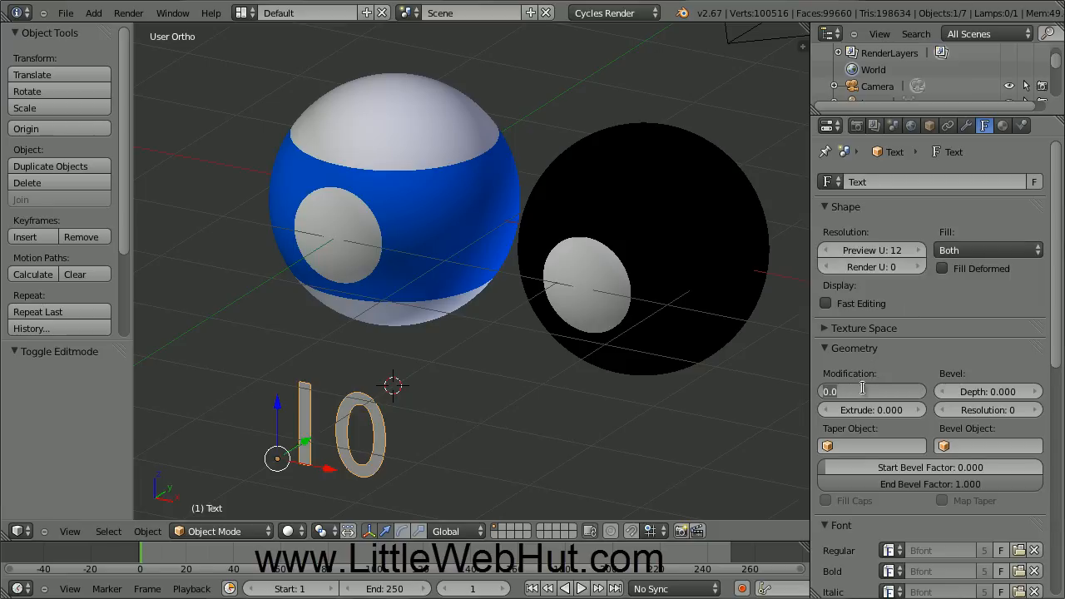
pyautogui.write('.015')
pyautogui.press('Return')
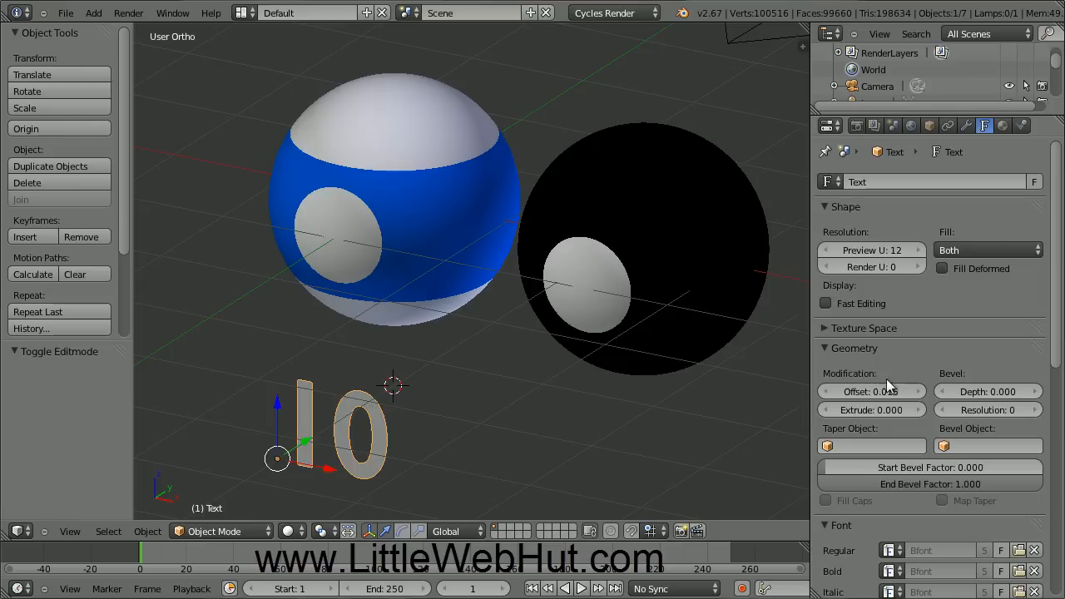
pyautogui.click(853, 410)
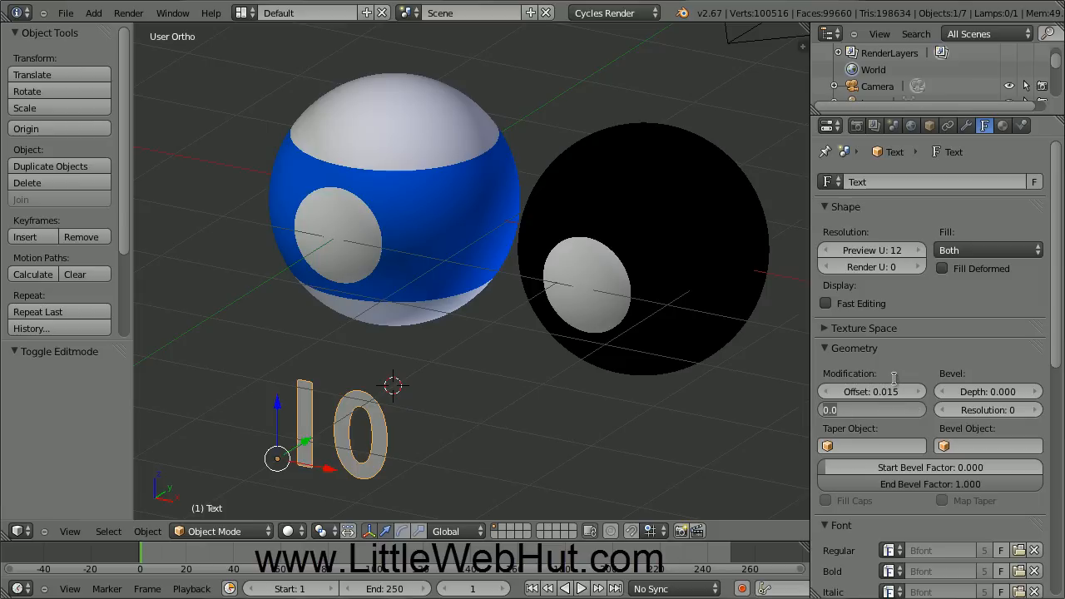
pyautogui.press('BackSpace')
pyautogui.write('.3')
pyautogui.press('Return')
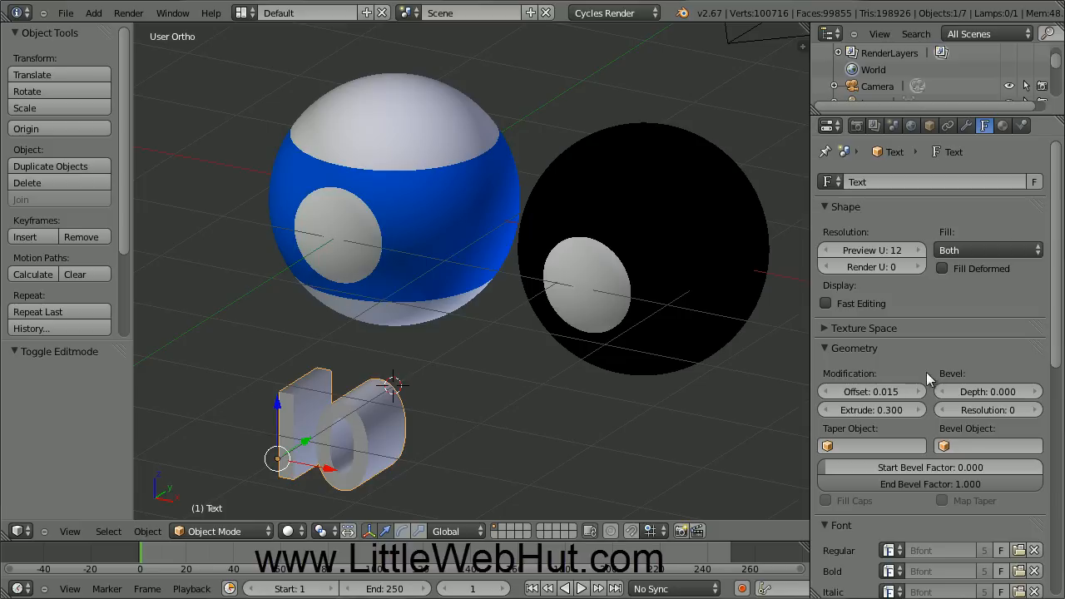
# - Set the 10 text's character spacing to 0.8
pyautogui.moveTo(1057, 317); pyautogui.dragTo(1057, 524)
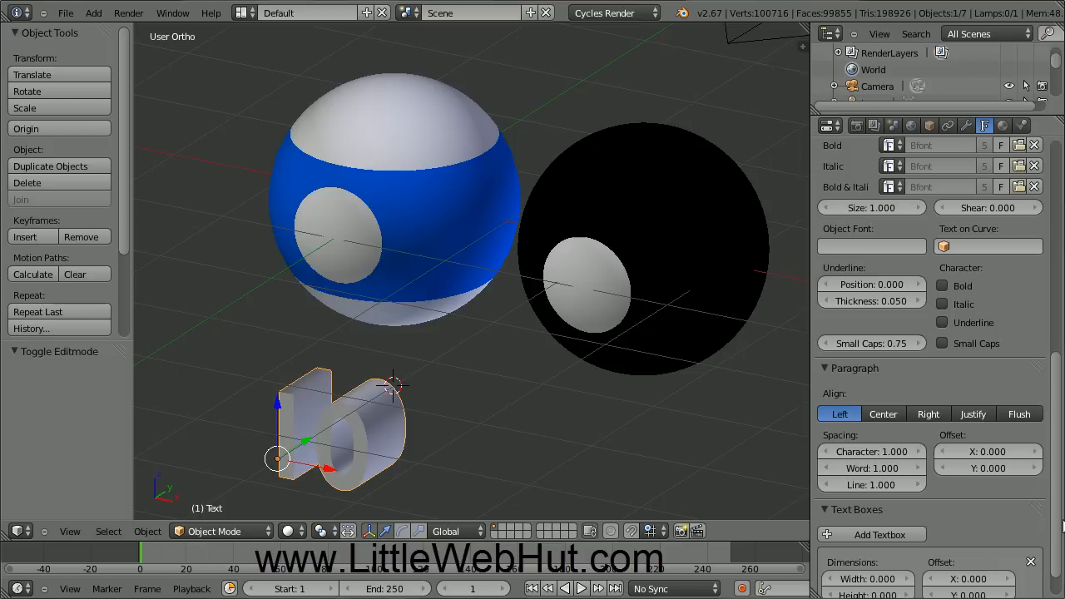
pyautogui.click(865, 452)
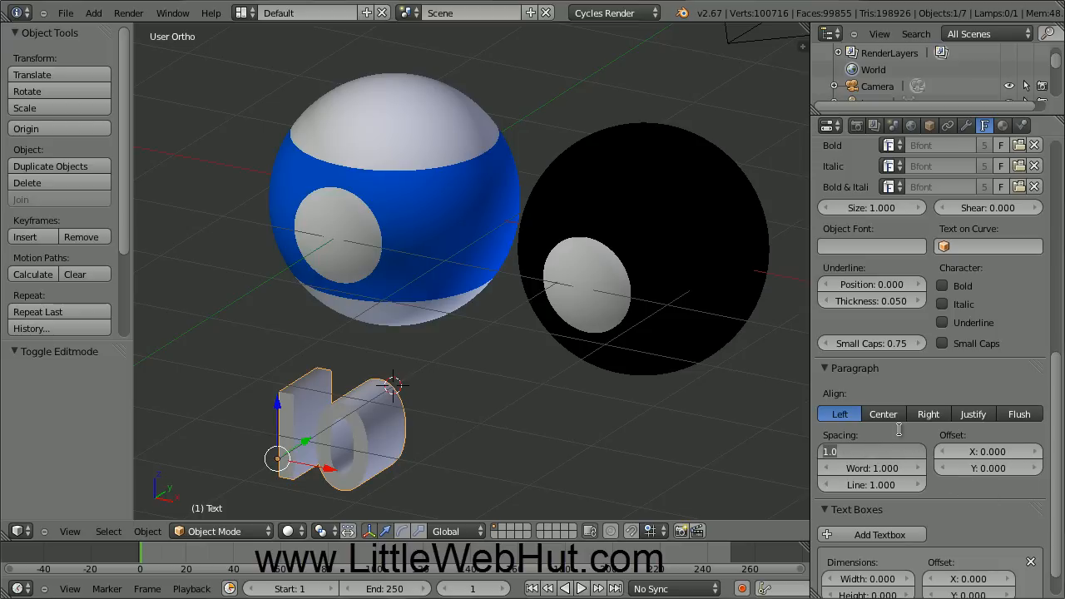
pyautogui.press('BackSpace')
pyautogui.press('Return')
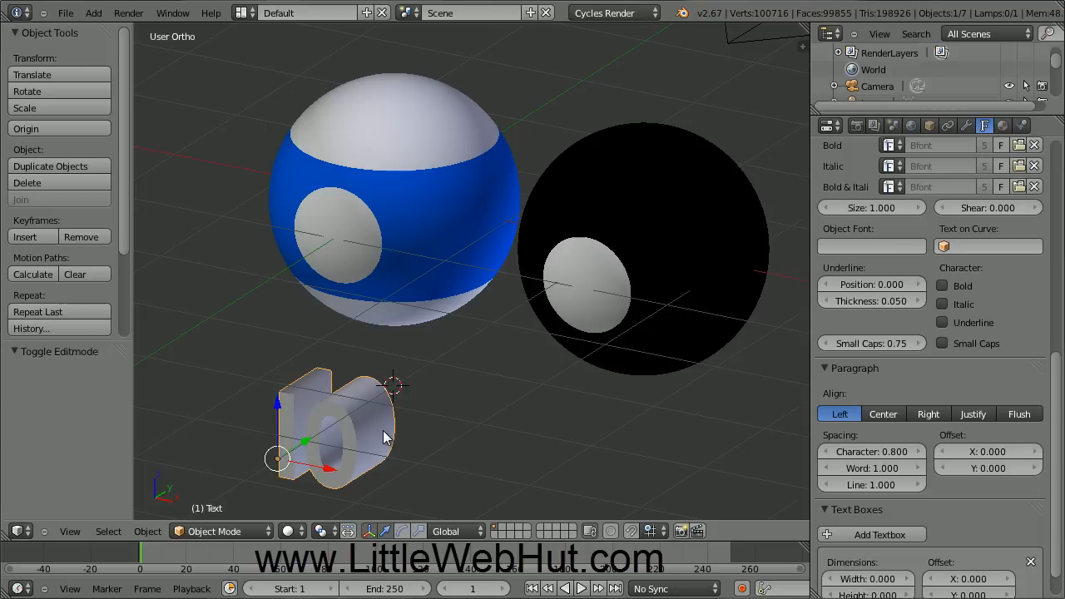
# - Scale the 10 text uniformly by 0.7 and assign the existing black material to it
pyautogui.press('s')
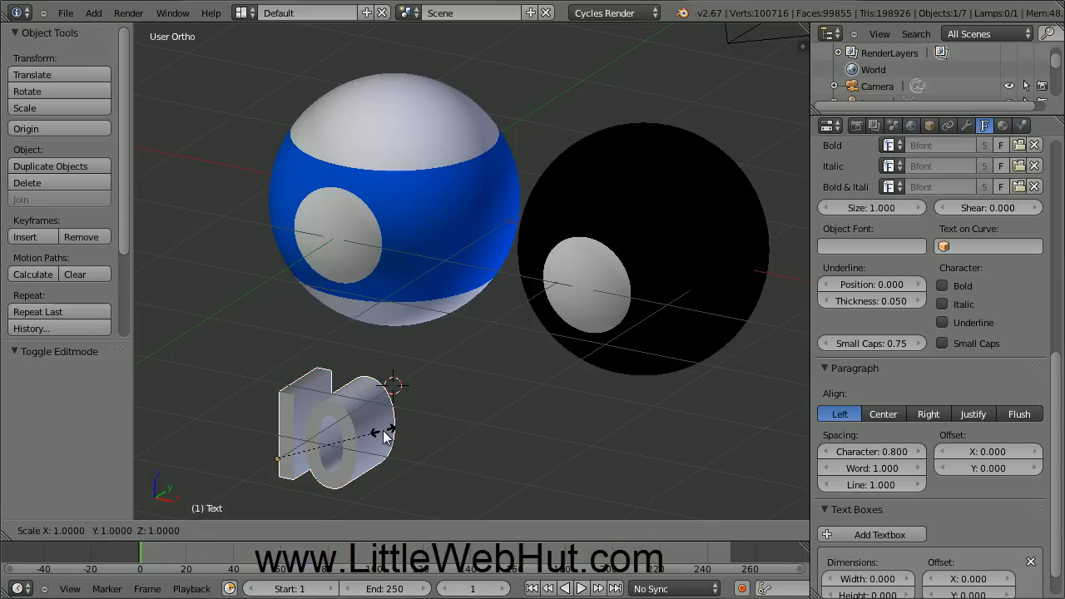
pyautogui.write('.7')
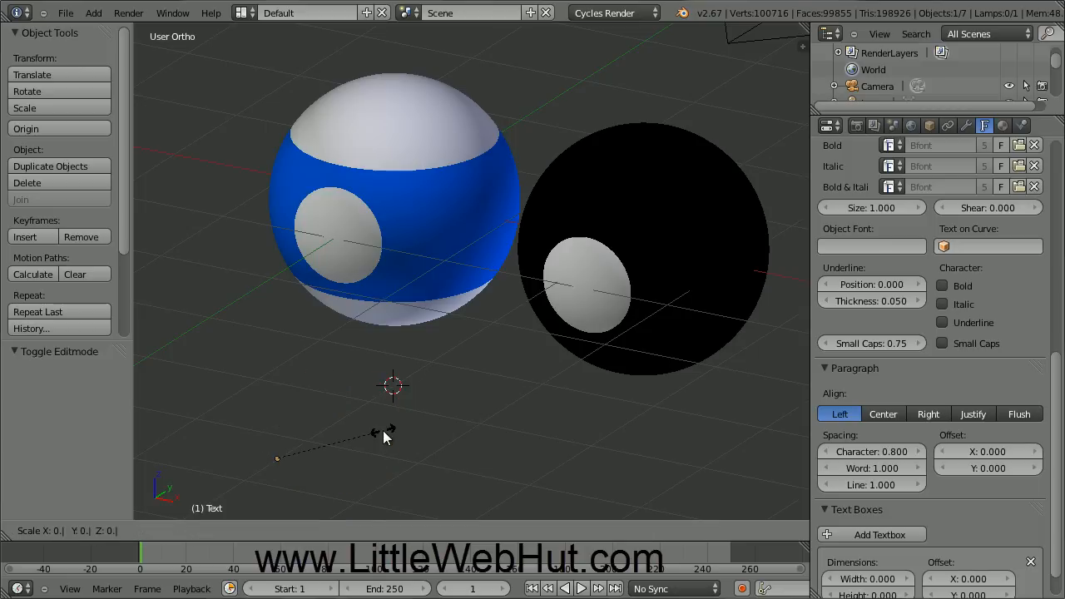
pyautogui.press('Return')
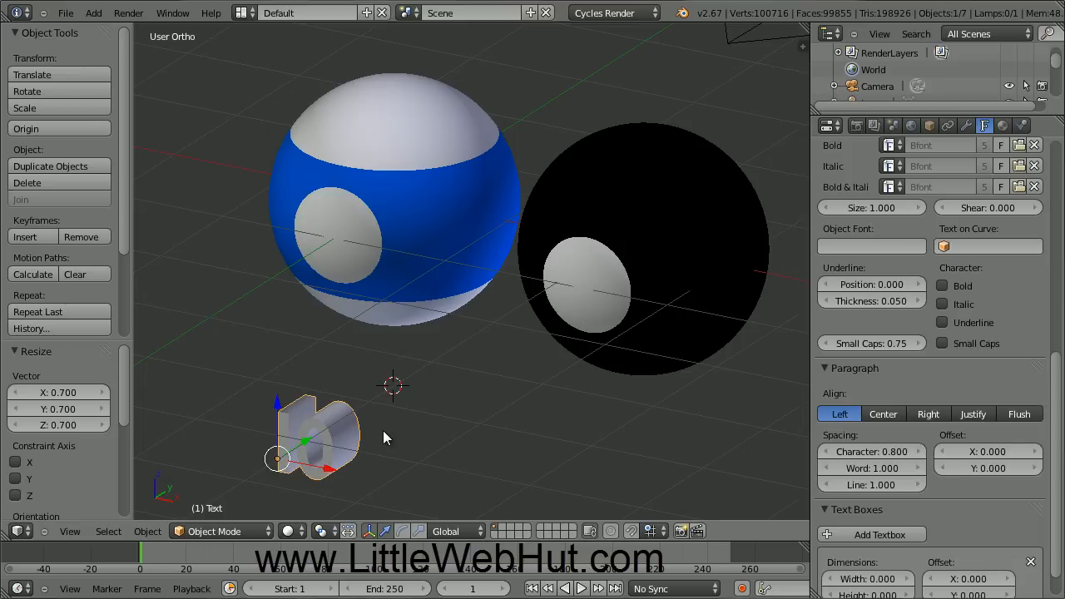
pyautogui.click(1004, 127)
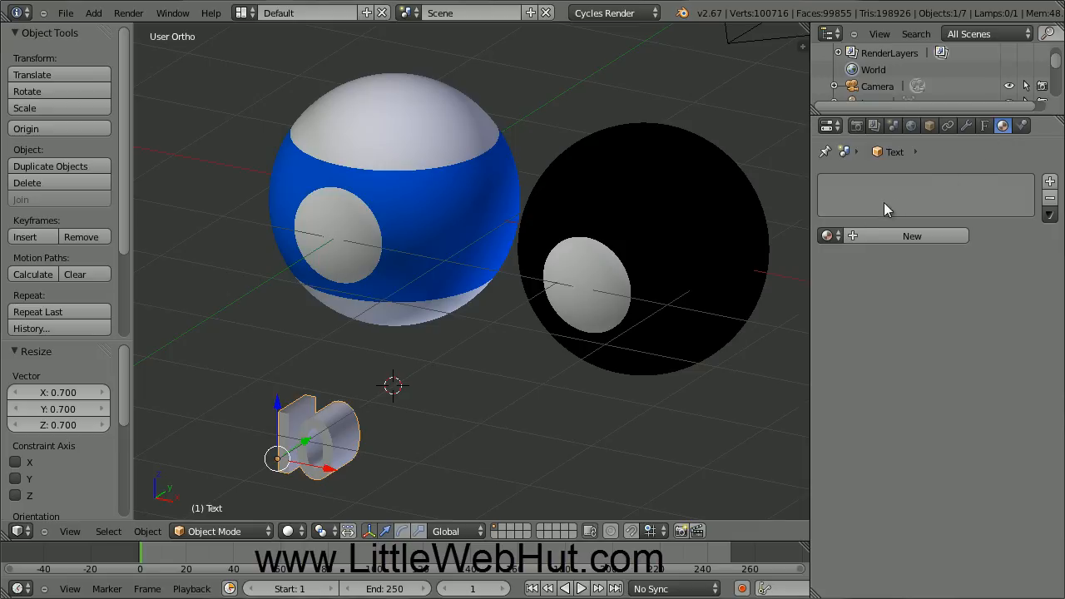
pyautogui.click(826, 237)
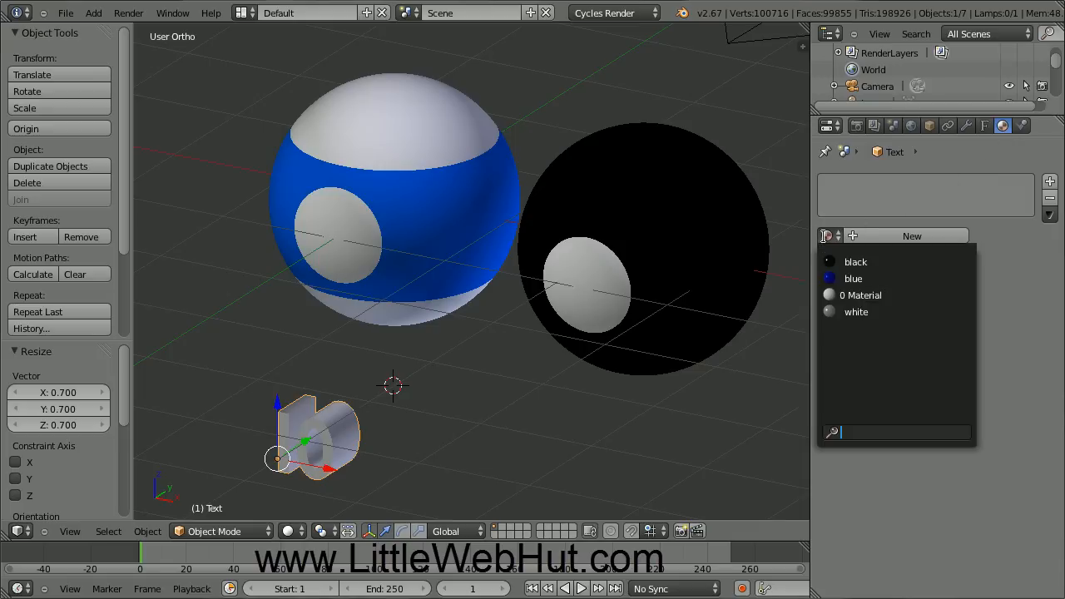
pyautogui.click(888, 263)
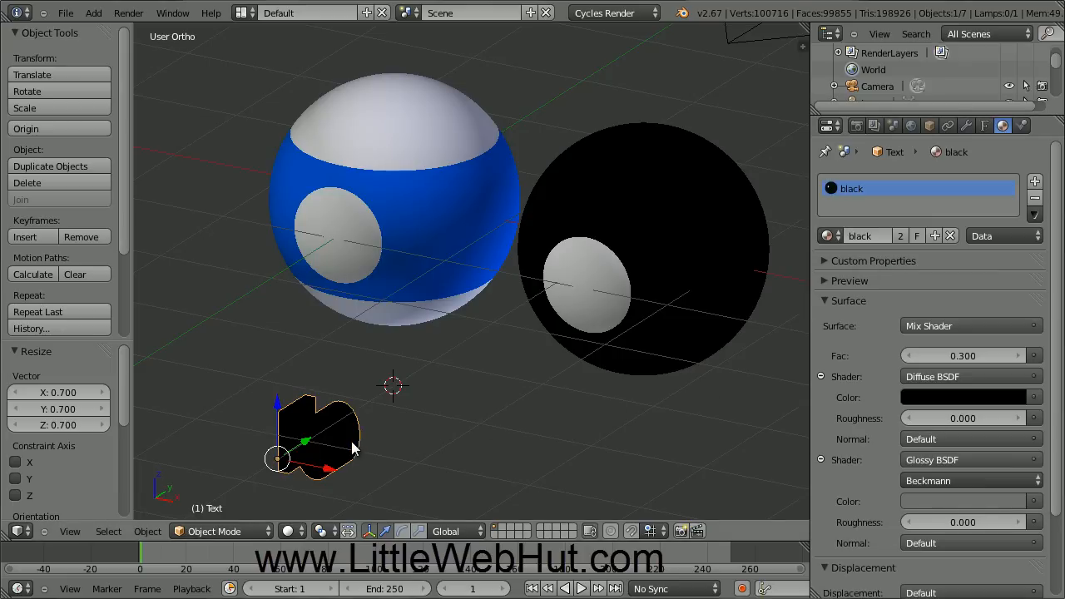
# - Duplicate the 10 text and place the copy about 1.03 units along the X axis
pyautogui.hotkey('shift', 'd')
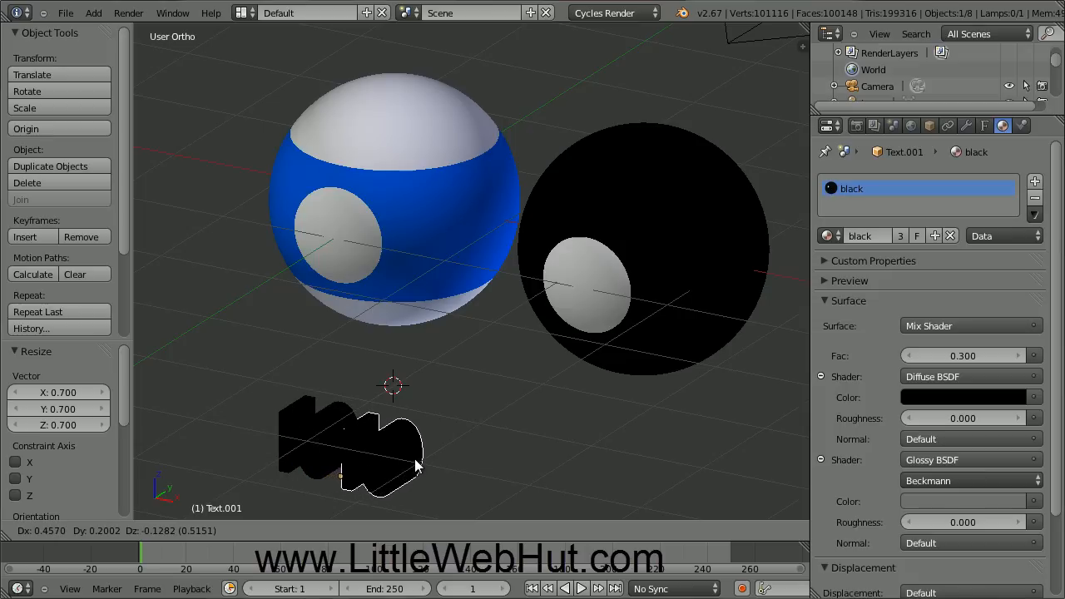
pyautogui.press('x')
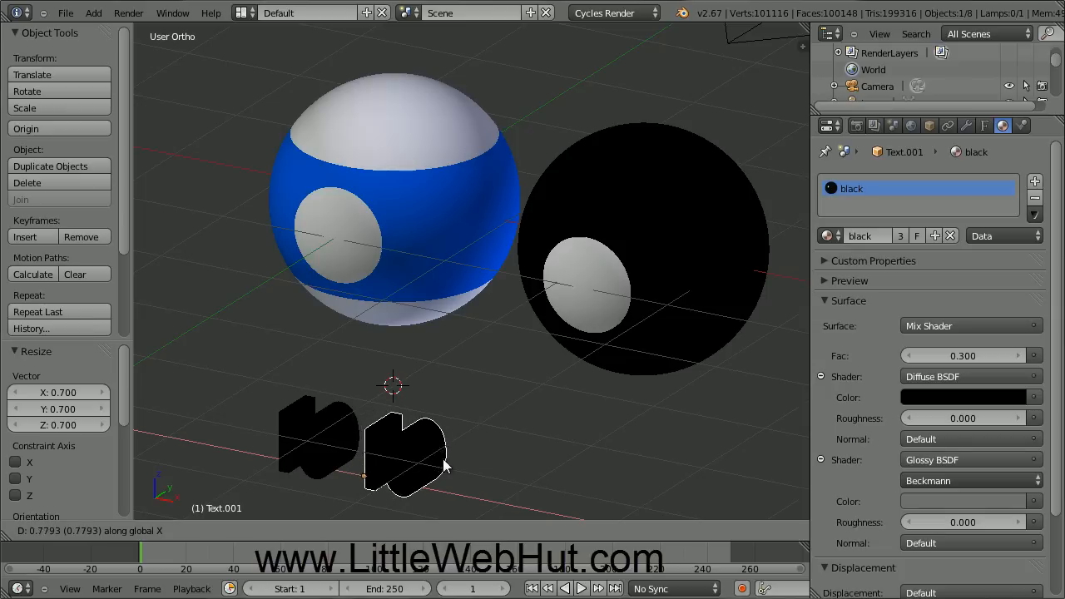
pyautogui.click(467, 469)
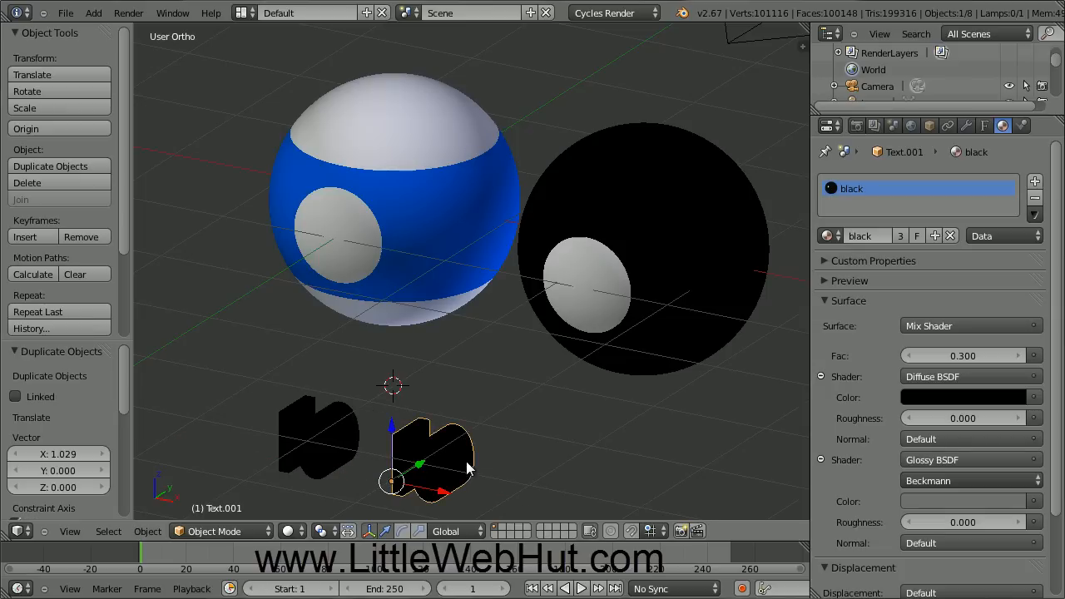
# - Change the duplicated text's content to 8 and return to Object Mode
pyautogui.click(249, 531)
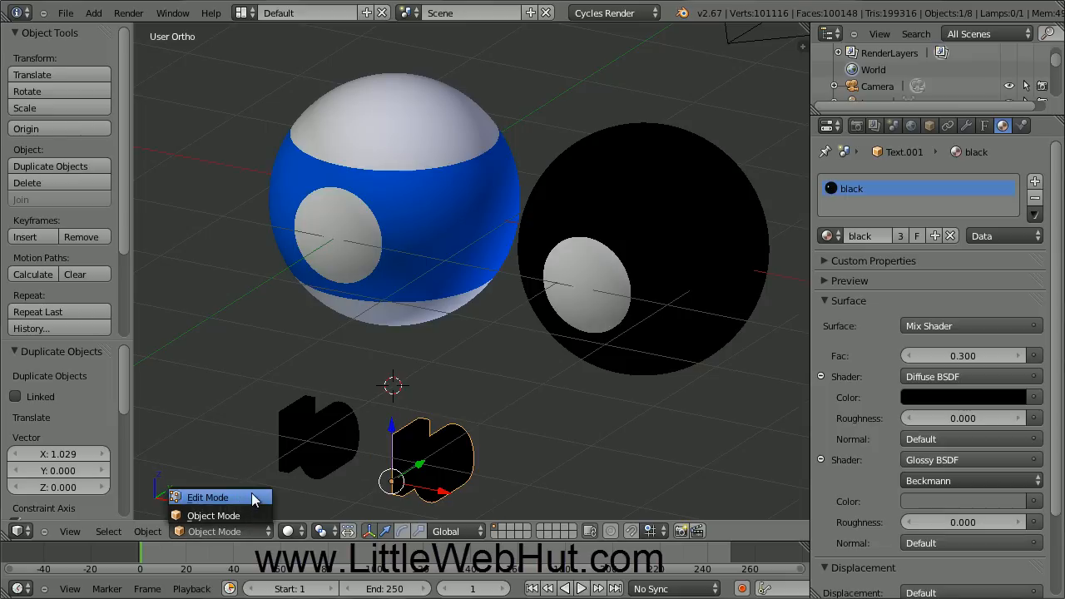
pyautogui.click(252, 497)
pyautogui.press('BackSpace')
pyautogui.press('BackSpace')
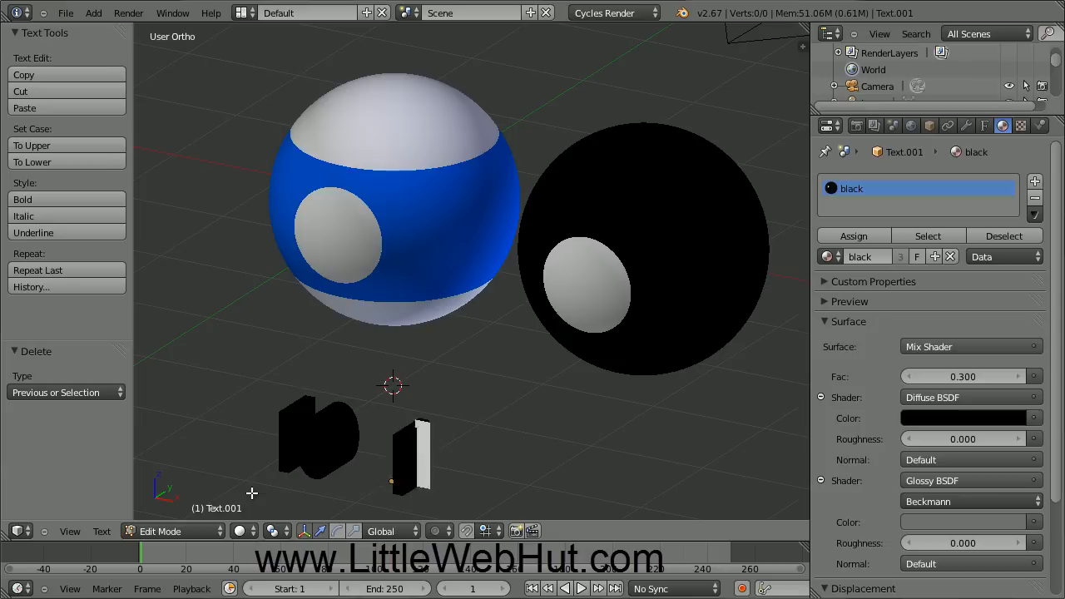
pyautogui.write('8')
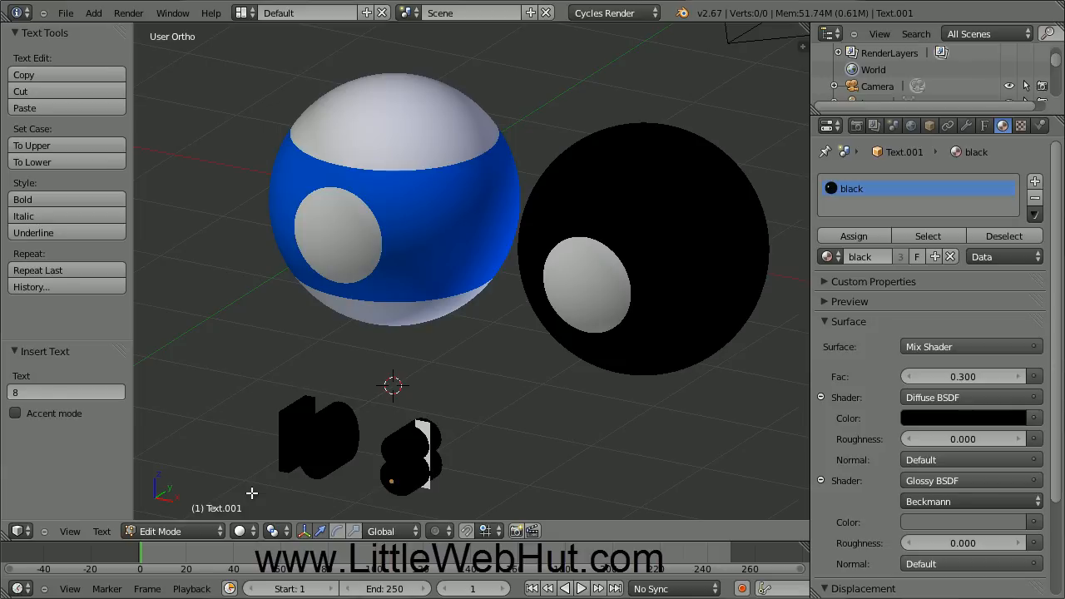
pyautogui.click(198, 529)
pyautogui.click(202, 514)
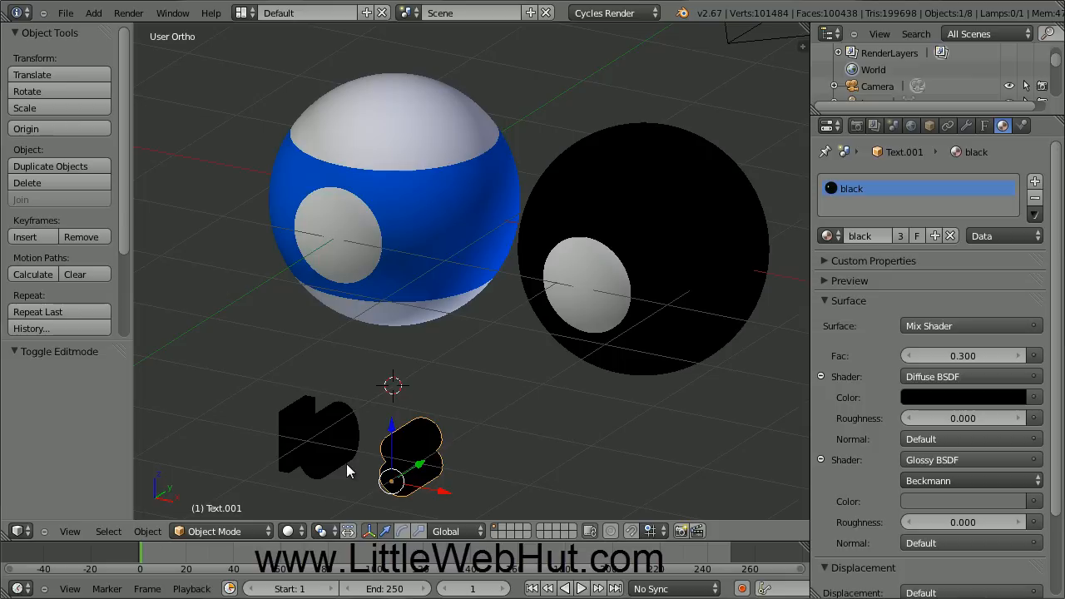
# - Convert both the 8 and the 10 text objects to meshes
pyautogui.hotkey('alt', 'c')
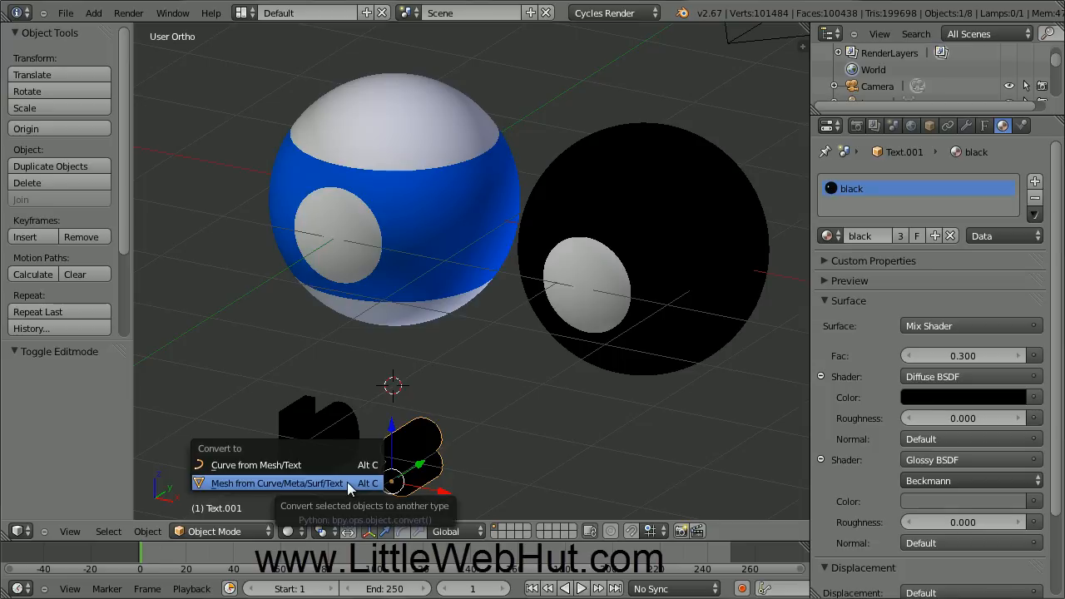
pyautogui.click(347, 482)
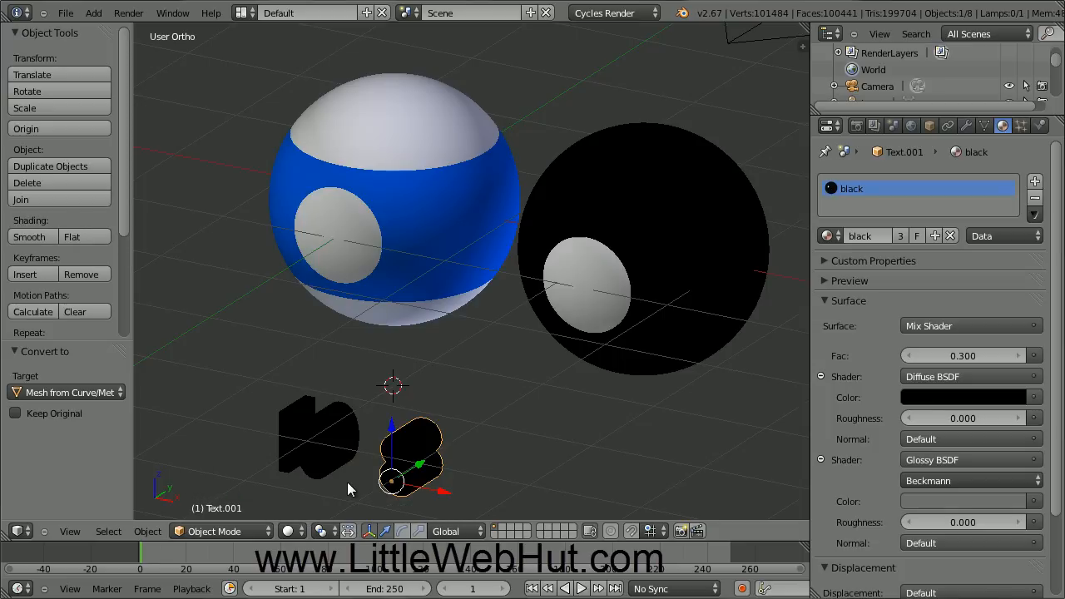
pyautogui.rightClick(328, 437)
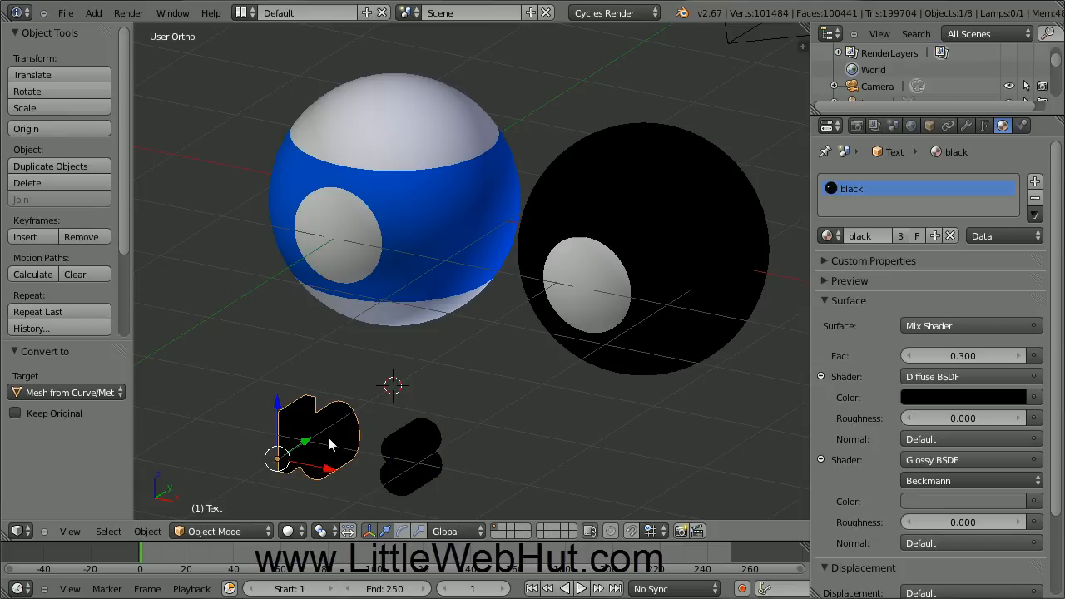
pyautogui.hotkey('alt', 'c')
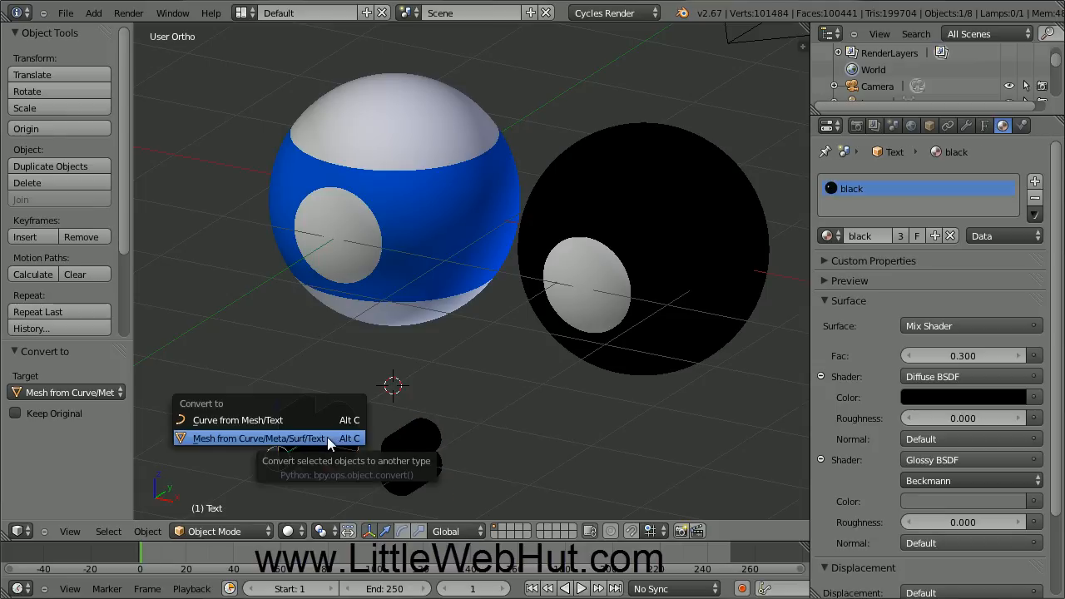
pyautogui.click(329, 437)
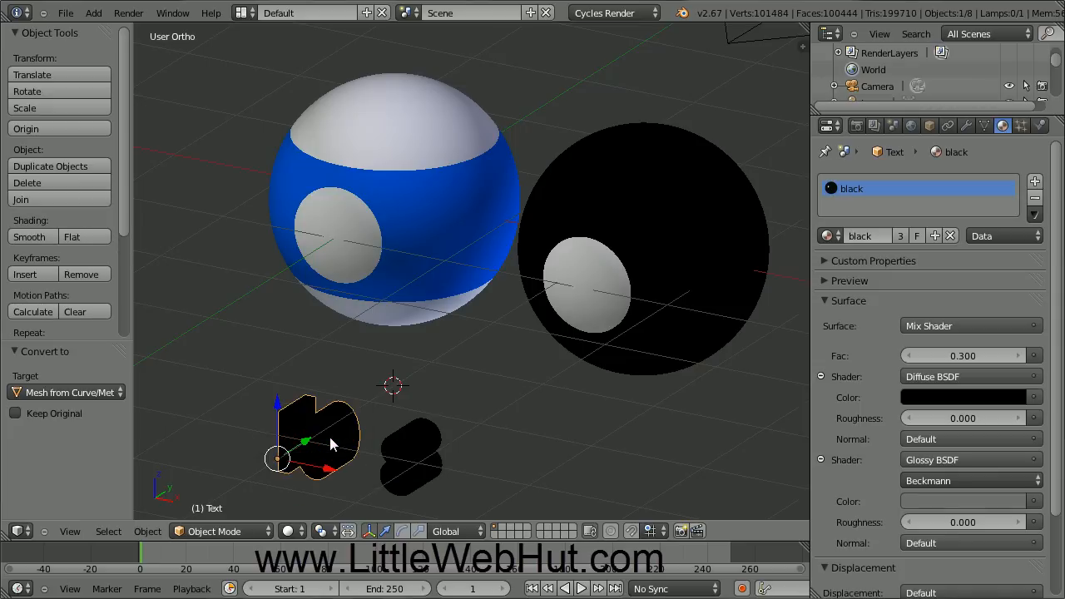
# - In front view, move the 10 mesh up about 1.313 units along Z and centre it on the striped ball's white disc
pyautogui.click(70, 533)
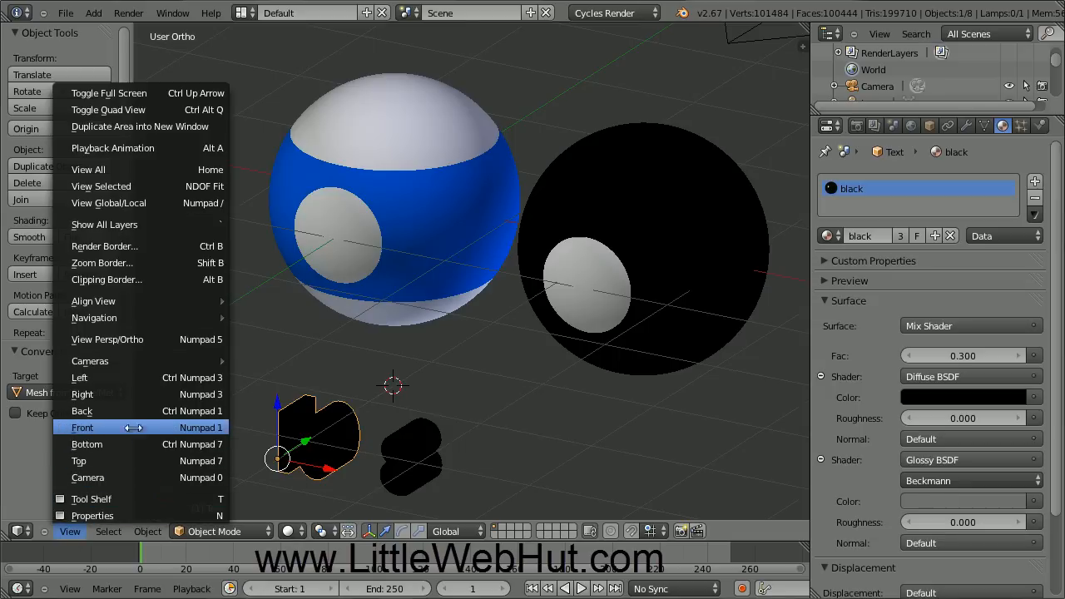
pyautogui.click(82, 427)
pyautogui.moveTo(302, 416); pyautogui.dragTo(325, 250)
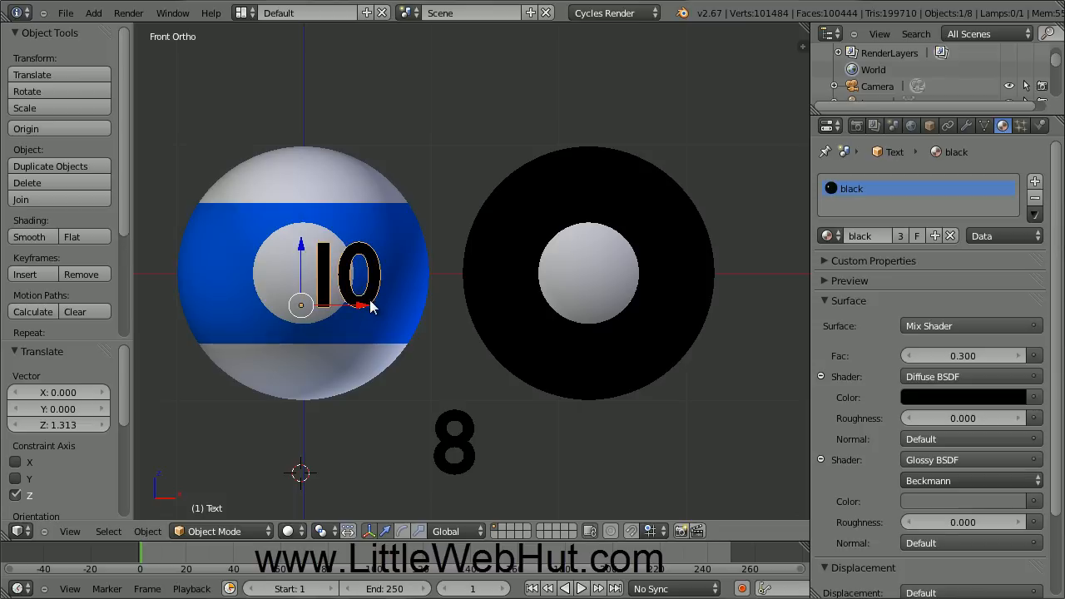
pyautogui.moveTo(366, 304); pyautogui.dragTo(326, 307)
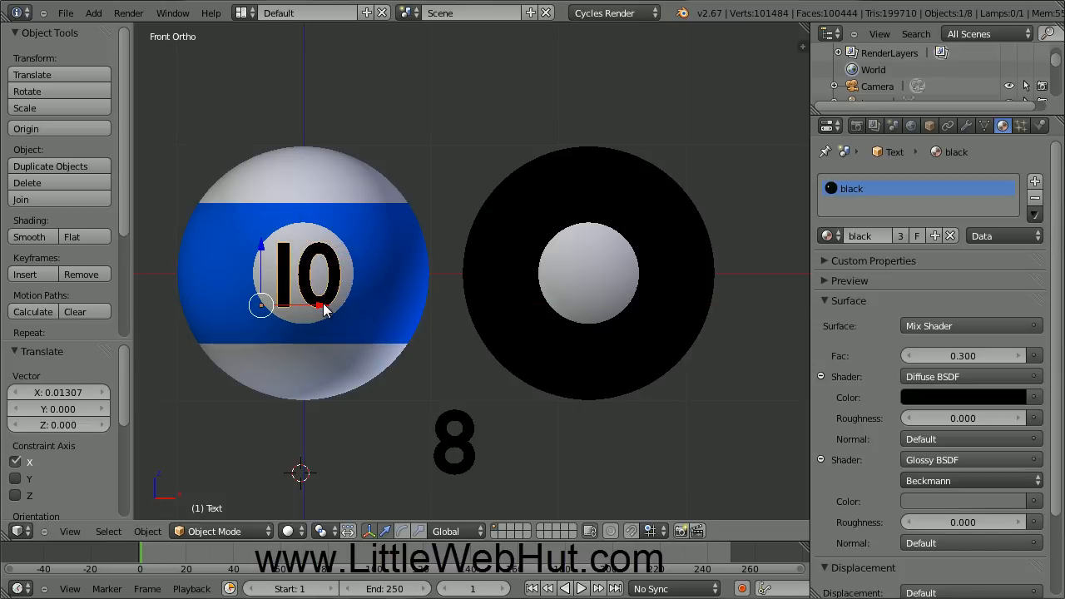
# - Move the 8 mesh along X and Z until it is centred over the black ball's white disc
pyautogui.rightClick(468, 464)
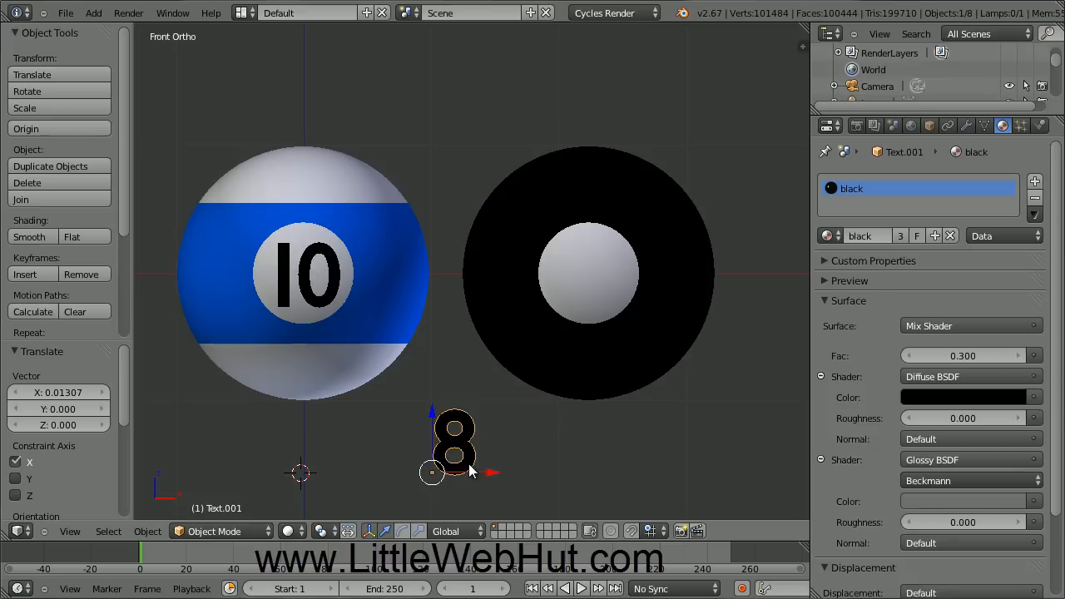
pyautogui.moveTo(490, 476); pyautogui.dragTo(630, 479)
pyautogui.moveTo(572, 391); pyautogui.dragTo(591, 233)
pyautogui.moveTo(636, 307); pyautogui.dragTo(628, 309)
pyautogui.moveTo(566, 244); pyautogui.dragTo(569, 248)
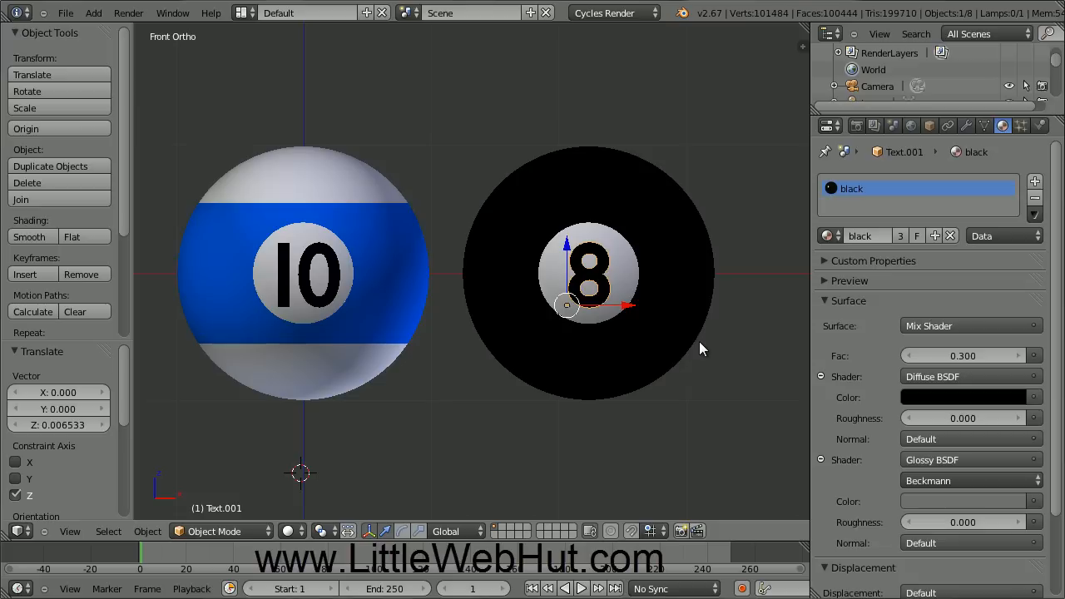
# - Move the 8 about 0.977 units and the 10 about 0.974 units along Y so each partly penetrates its ball
pyautogui.moveTo(700, 341); pyautogui.dragTo(599, 368, button='middle')
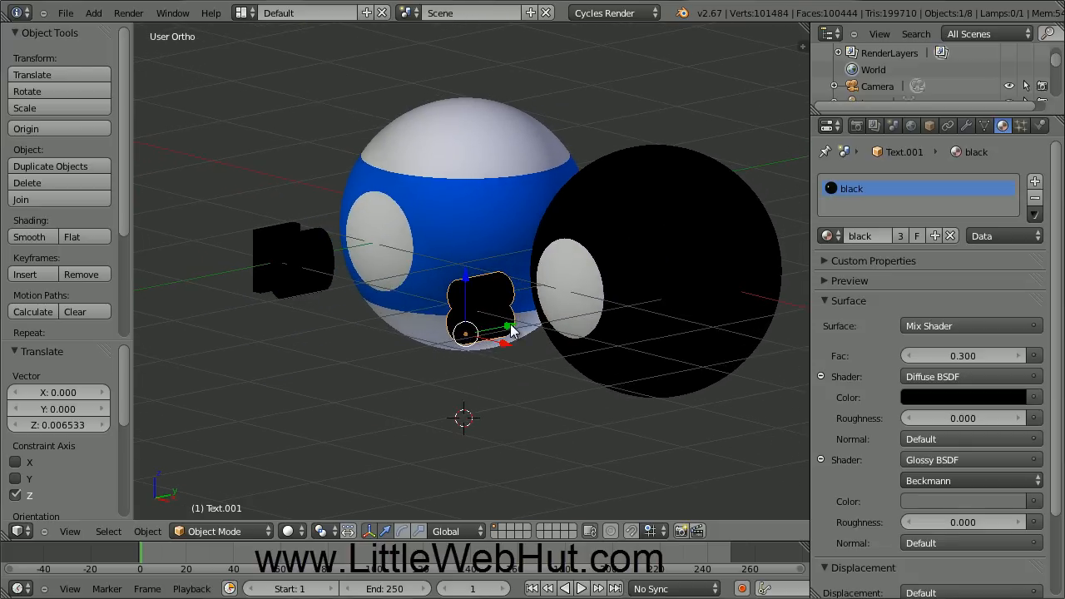
pyautogui.moveTo(510, 327); pyautogui.dragTo(603, 306)
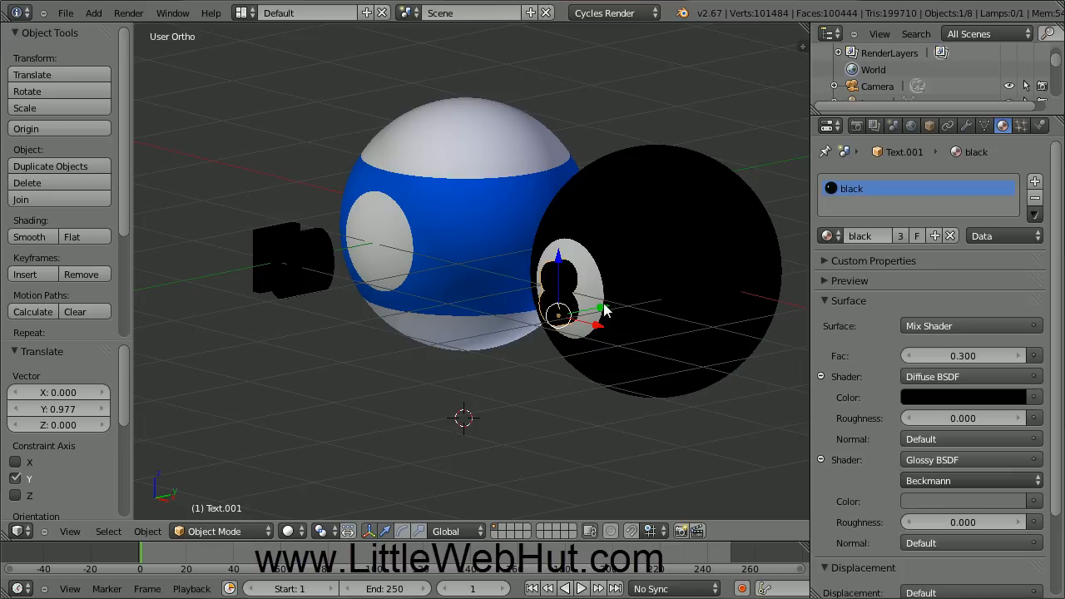
pyautogui.rightClick(317, 261)
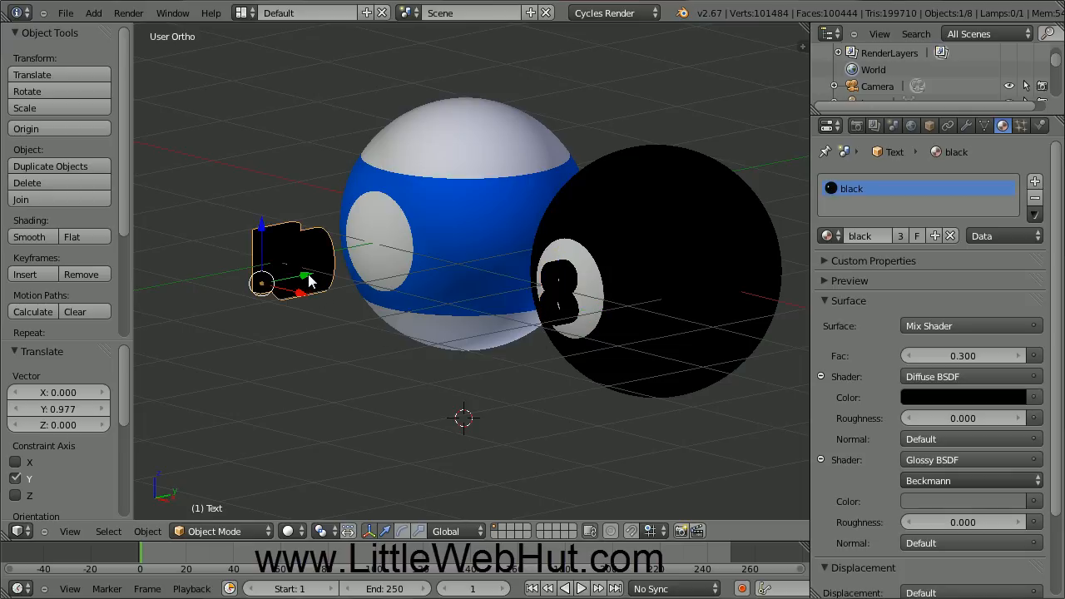
pyautogui.moveTo(308, 277); pyautogui.dragTo(400, 263)
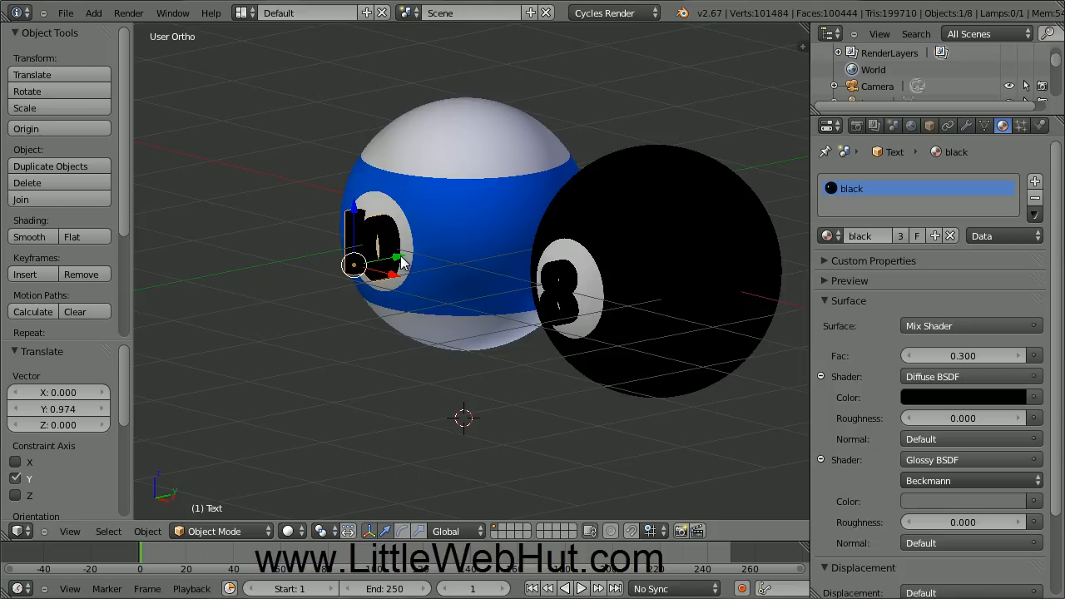
# - Add a Boolean modifier to the 10 mesh, intersecting it with the striped ball Sphere, and apply it
pyautogui.rightClick(454, 143)
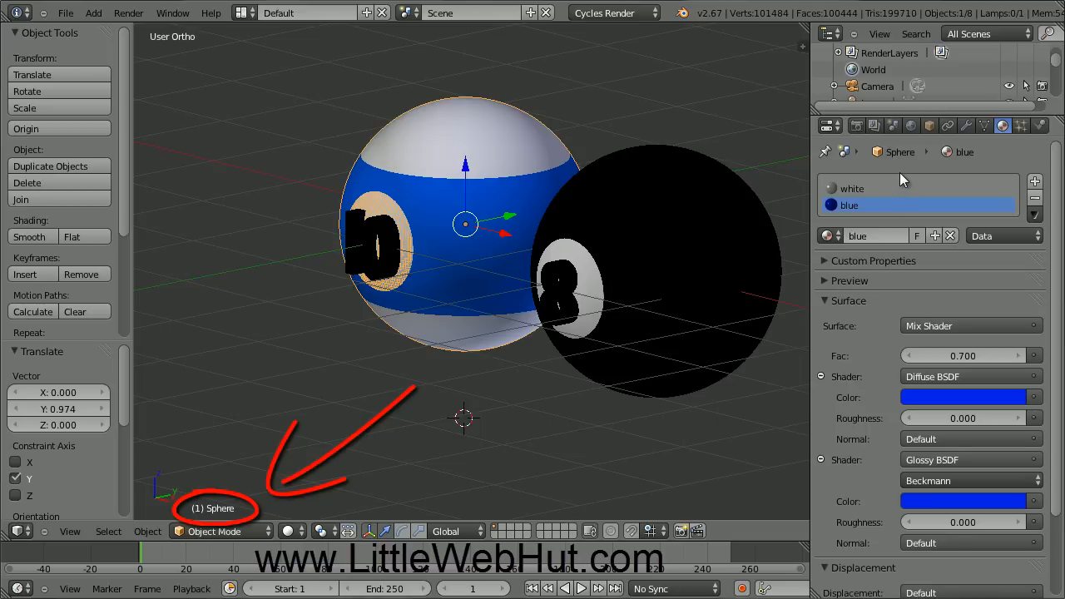
pyautogui.rightClick(388, 236)
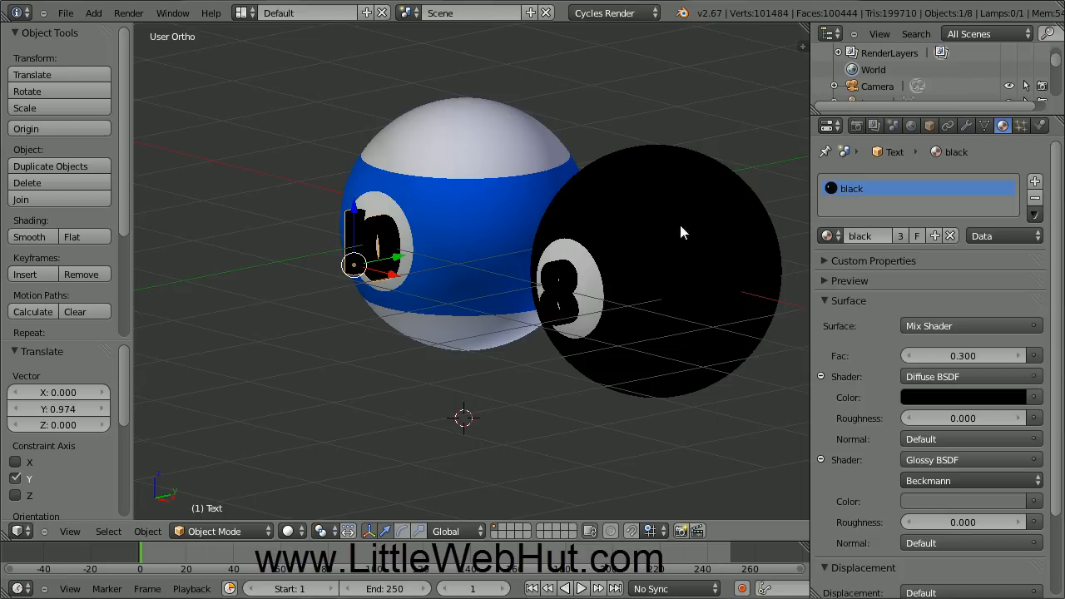
pyautogui.click(967, 125)
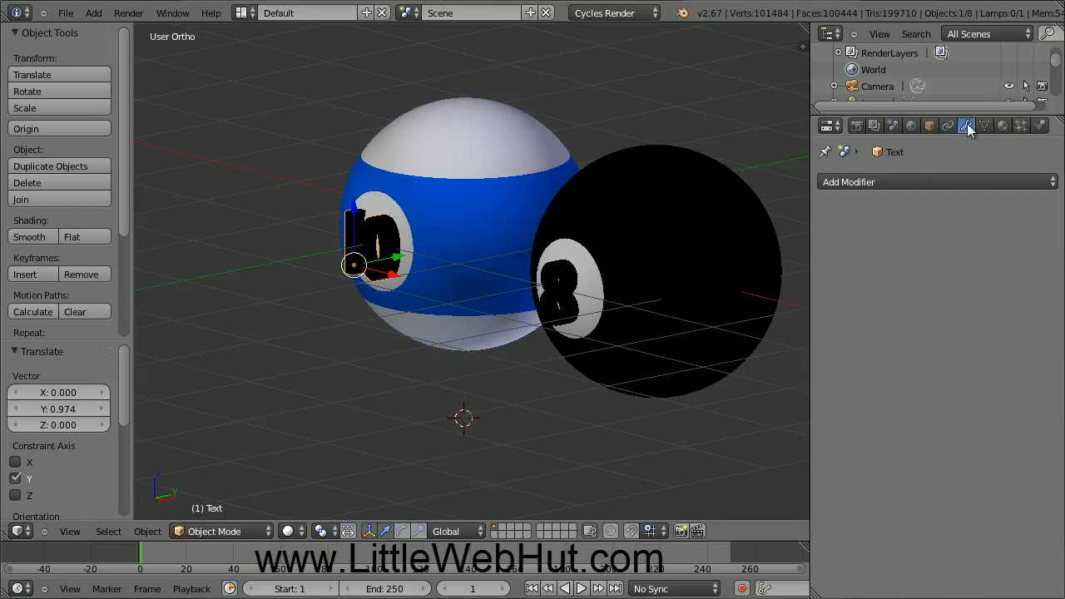
pyautogui.click(893, 182)
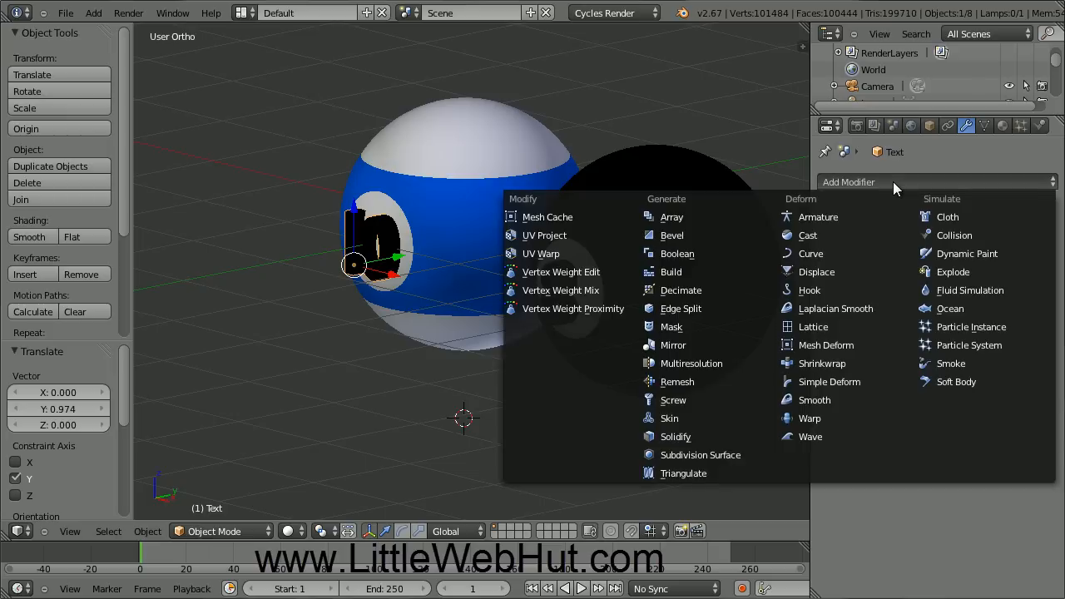
pyautogui.click(702, 254)
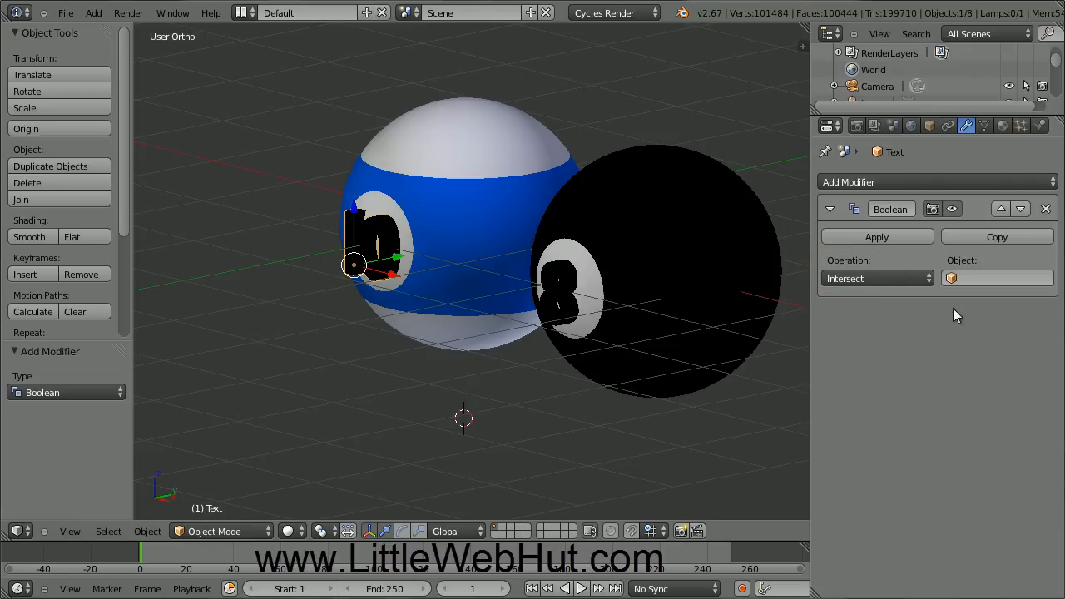
pyautogui.click(996, 284)
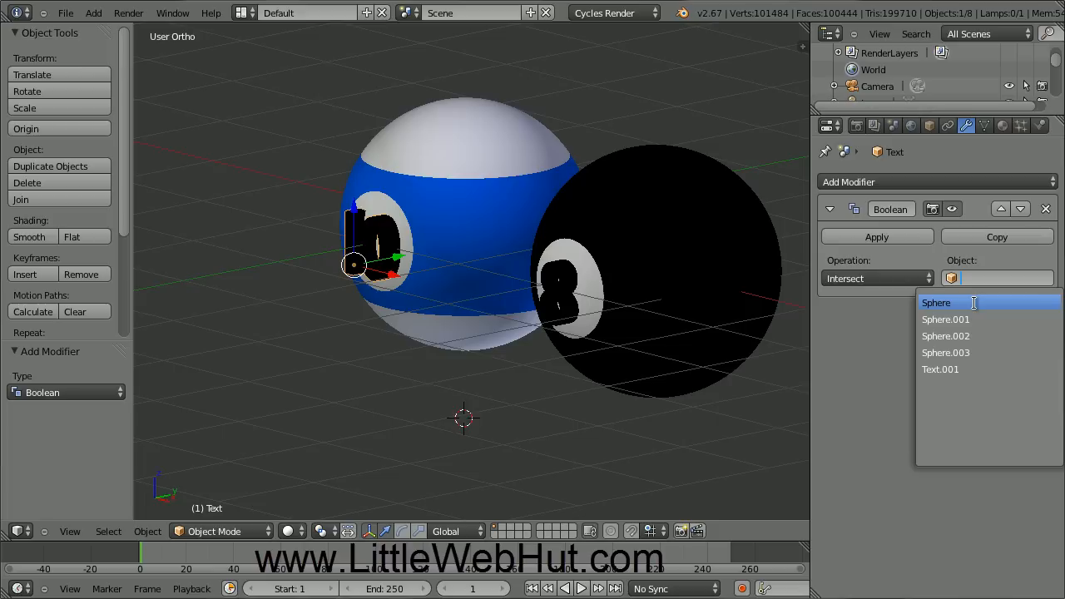
pyautogui.click(974, 303)
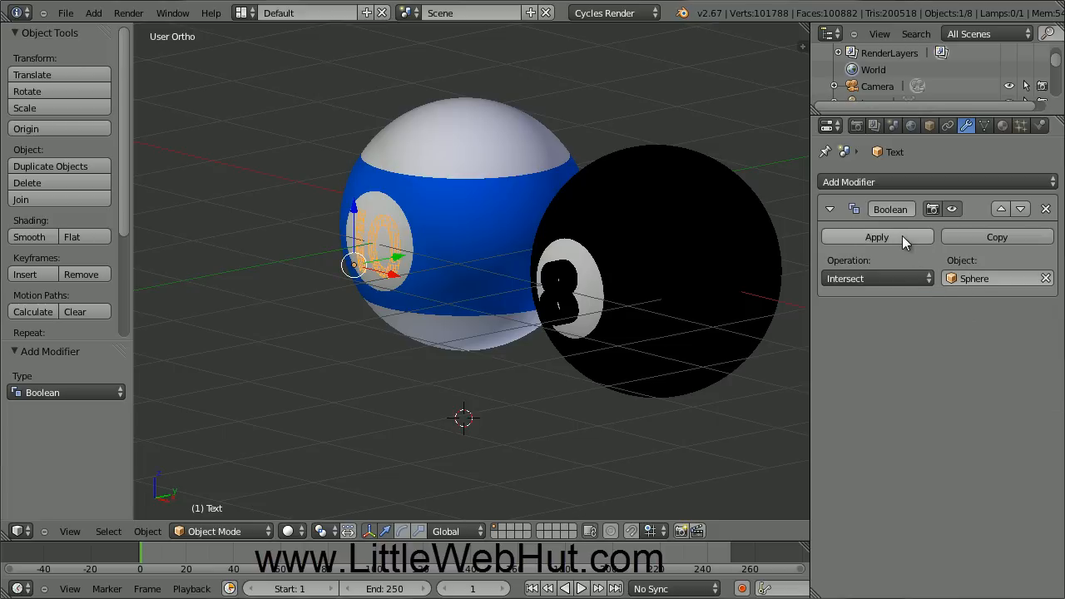
pyautogui.click(877, 237)
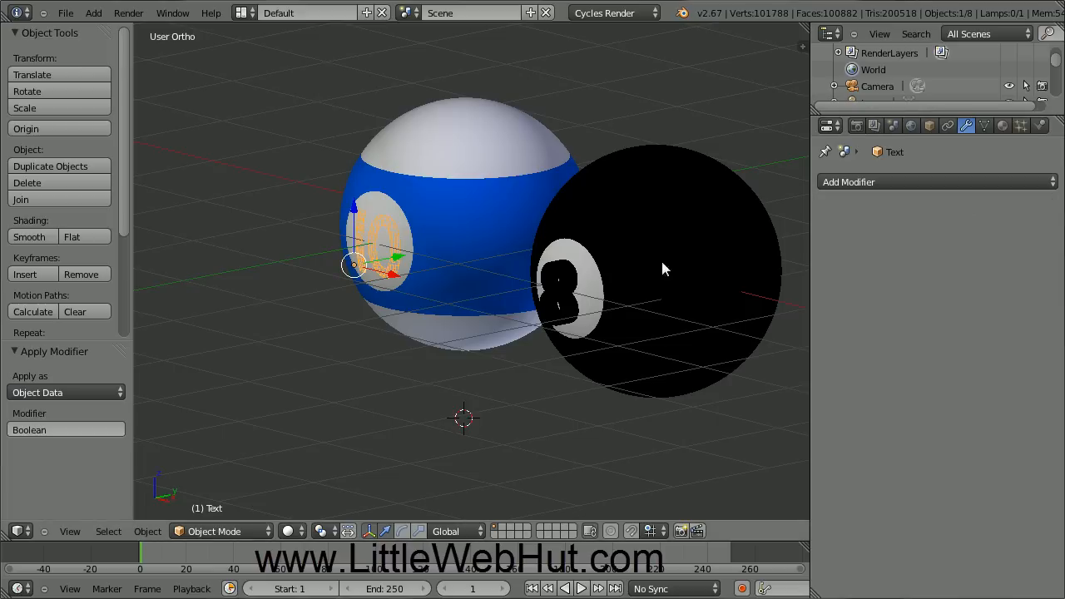
# - Move the 10 mesh about -0.0024 units along Y so it sits just in front of the ball's surface
pyautogui.scroll(6, 385, 239)
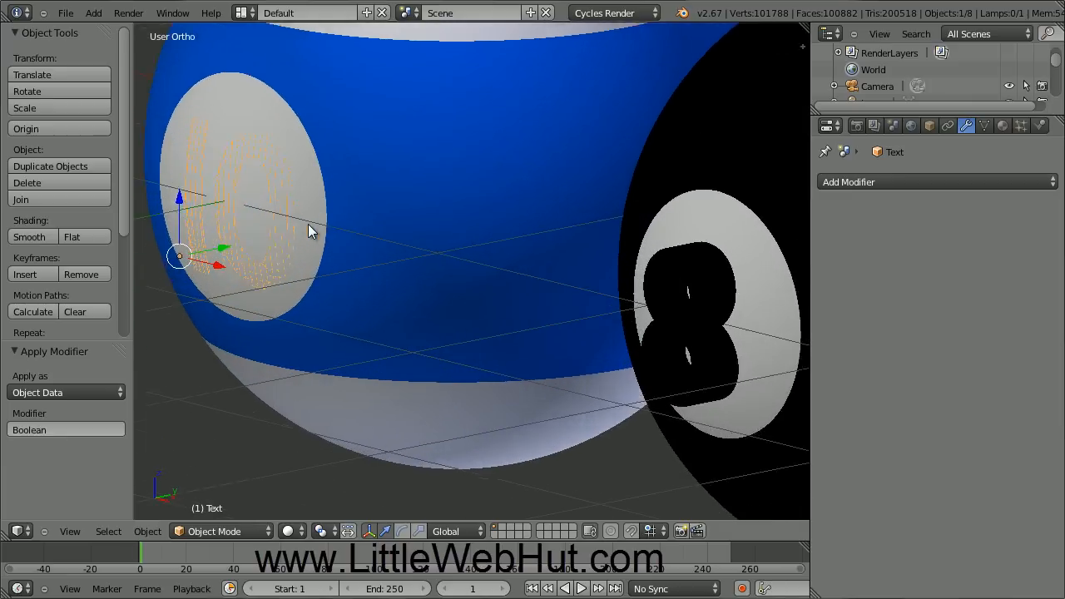
pyautogui.scroll(-4, 311, 235)
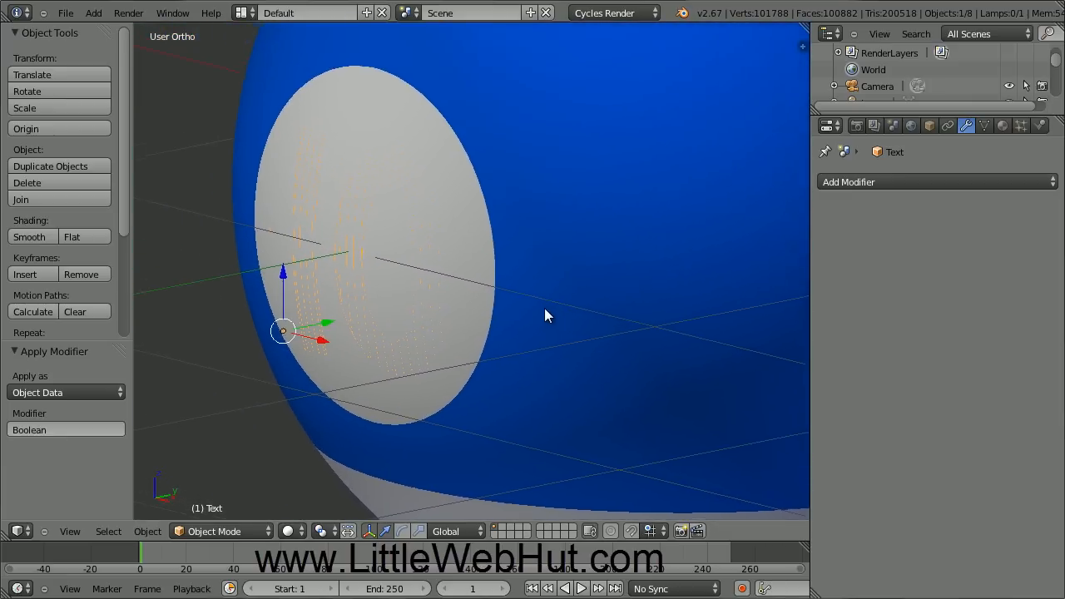
pyautogui.scroll(1, 541, 321)
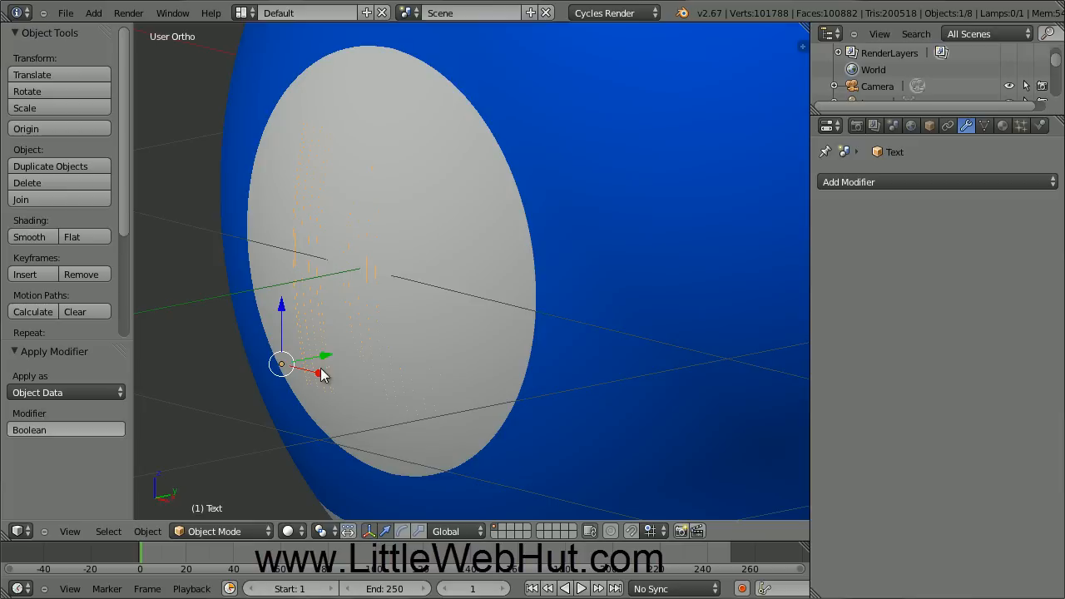
pyautogui.moveTo(326, 355); pyautogui.dragTo(325, 358)
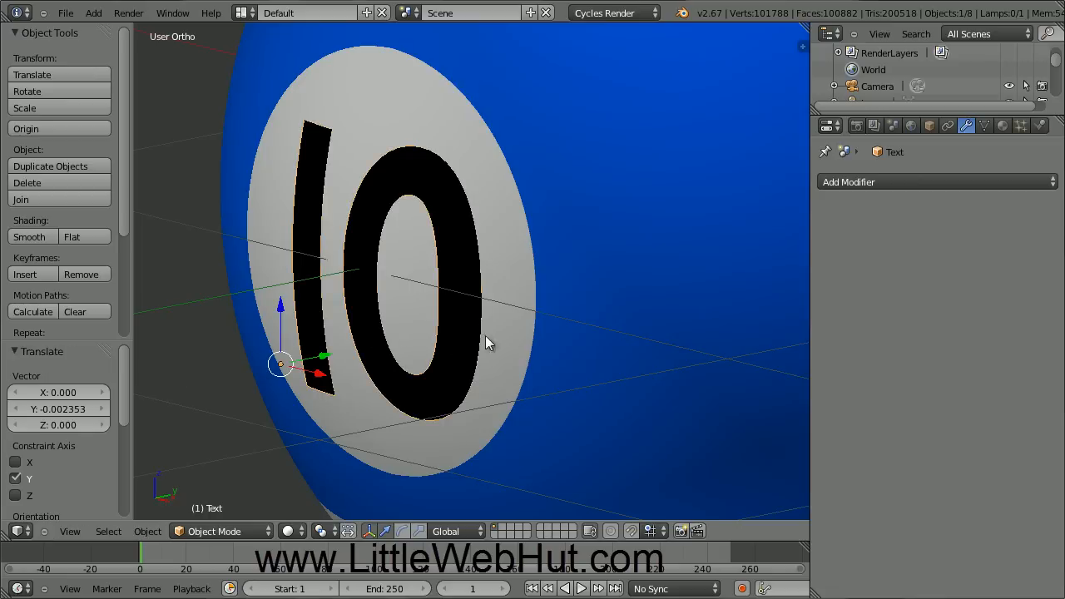
# - Add an Edge Split modifier to the 10 mesh and apply it
pyautogui.click(909, 183)
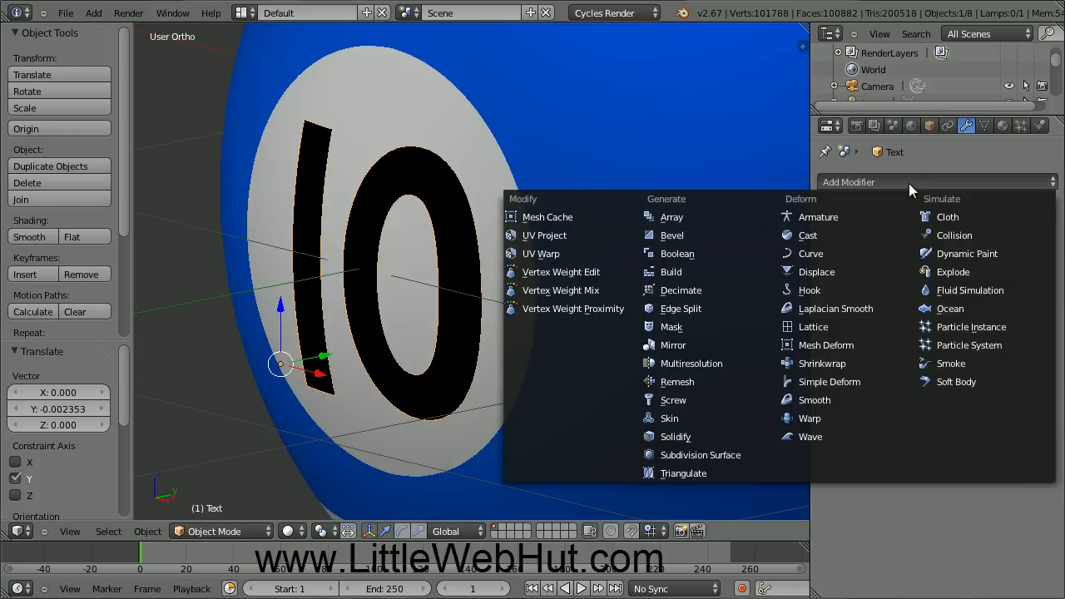
pyautogui.click(709, 307)
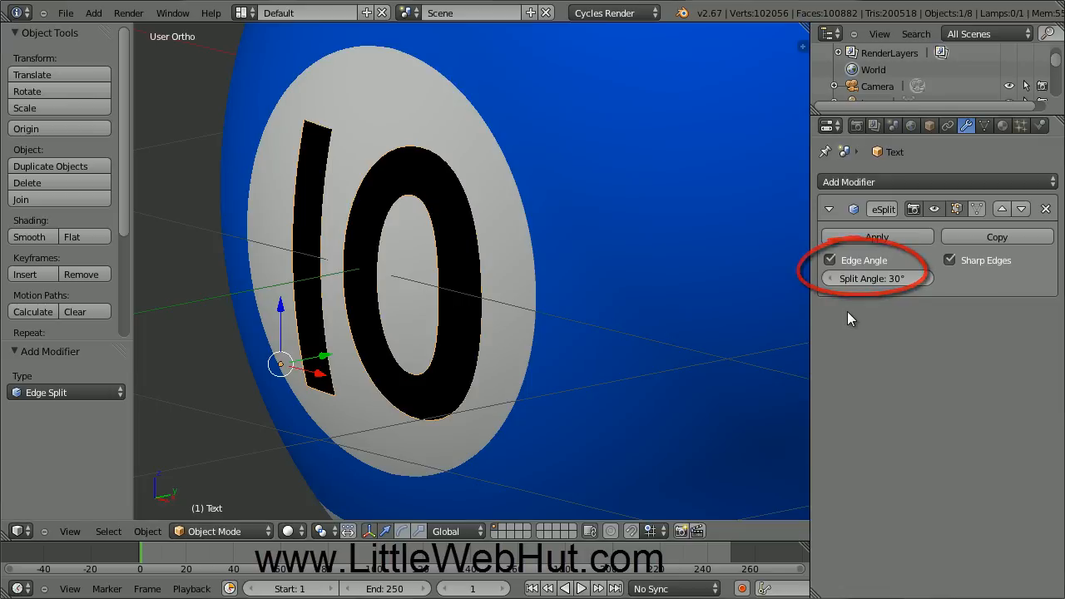
pyautogui.click(898, 238)
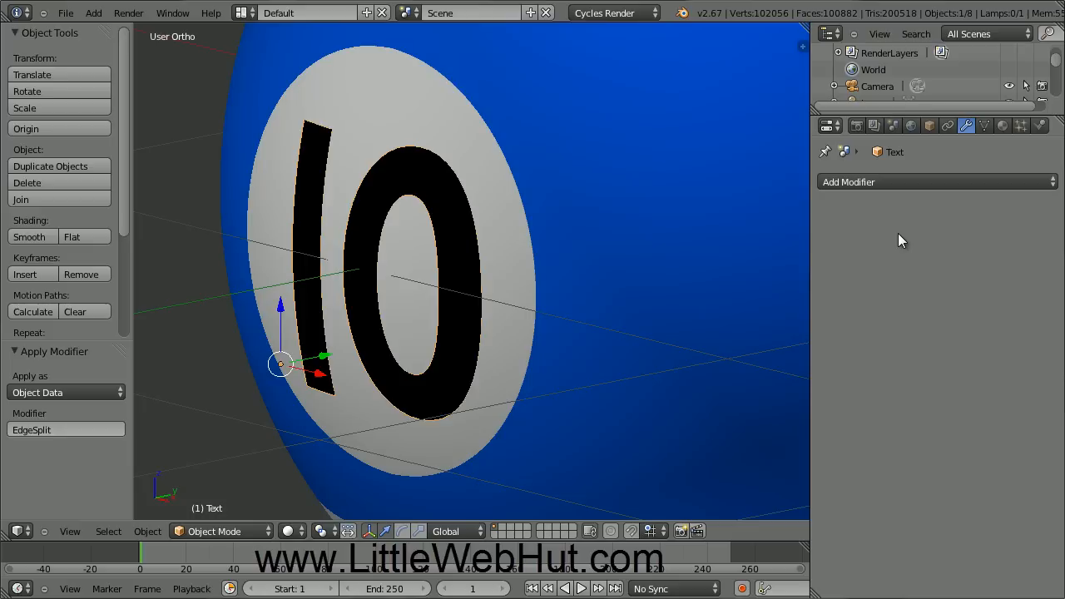
# - Add a Boolean modifier to the 8 mesh, set to intersect with the black ball Sphere.002
pyautogui.scroll(-5, 651, 323)
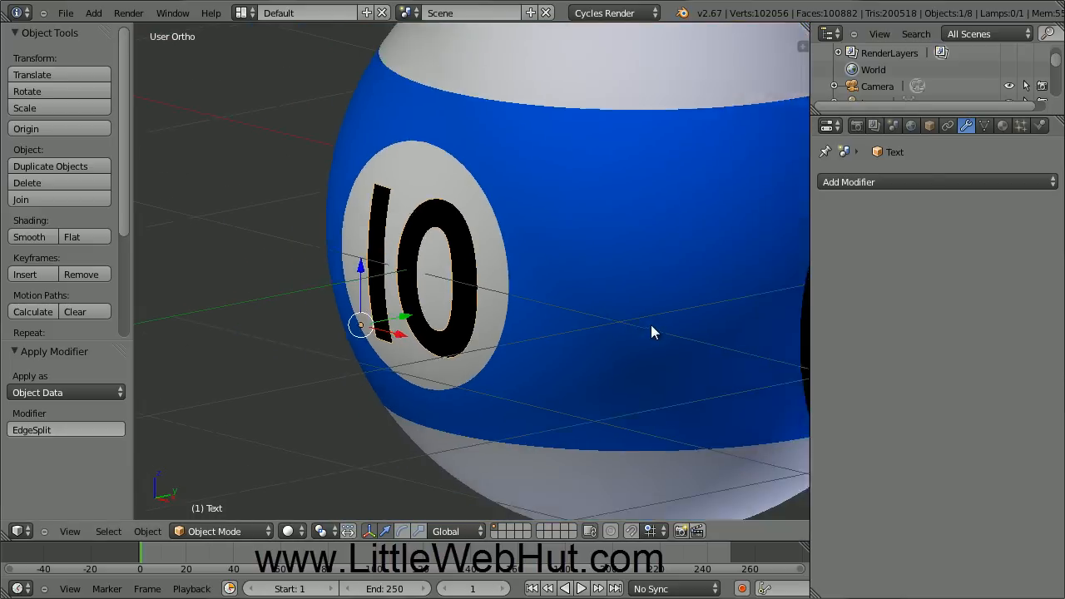
pyautogui.keyDown('shift'); pyautogui.moveTo(651, 326); pyautogui.dragTo(418, 320, button='middle'); pyautogui.keyUp('shift')
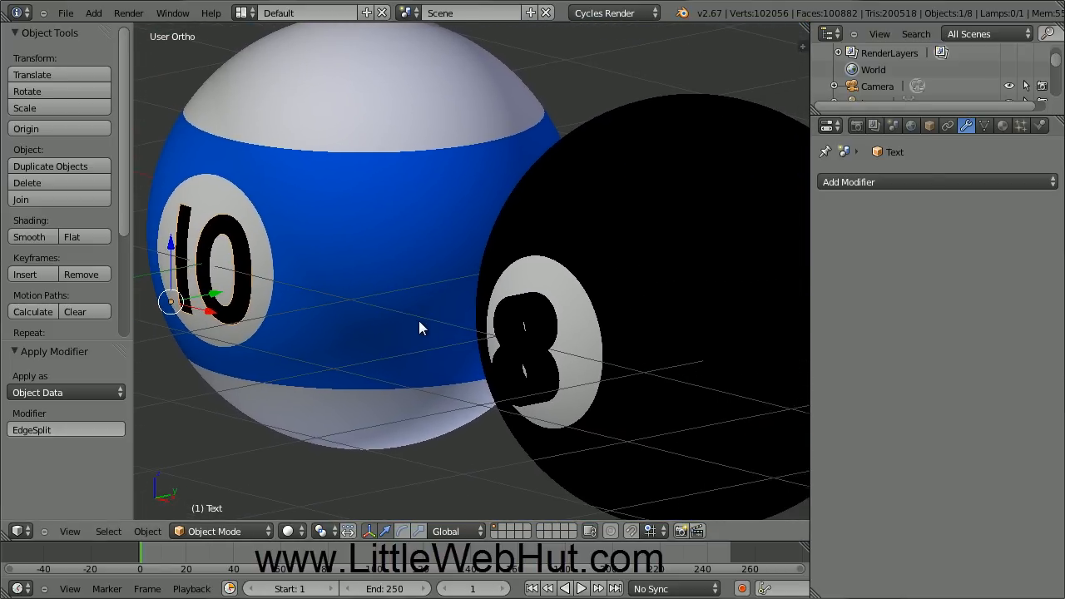
pyautogui.rightClick(682, 156)
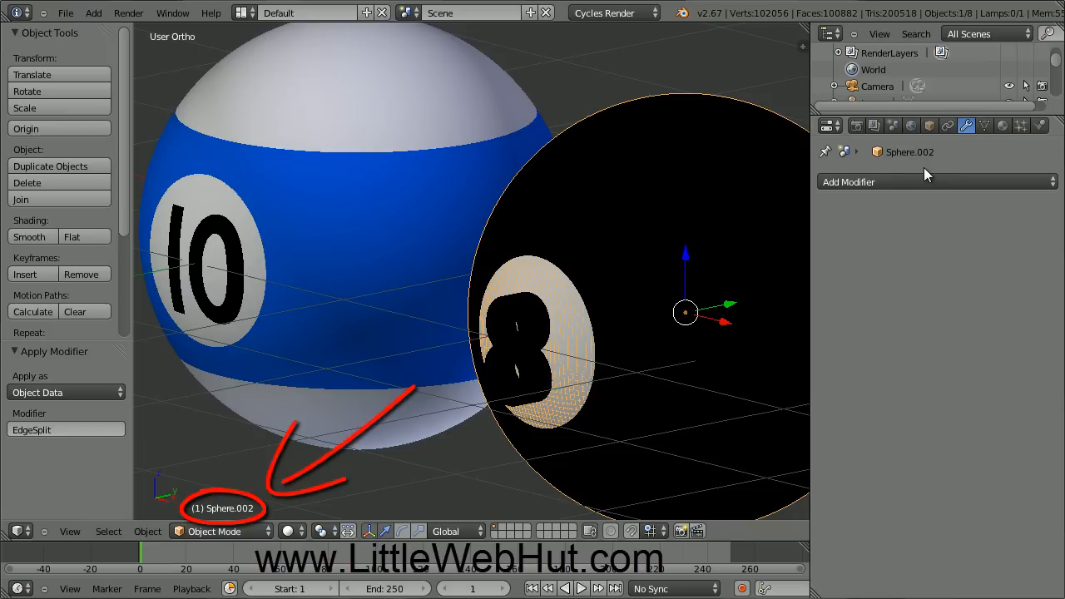
pyautogui.rightClick(534, 334)
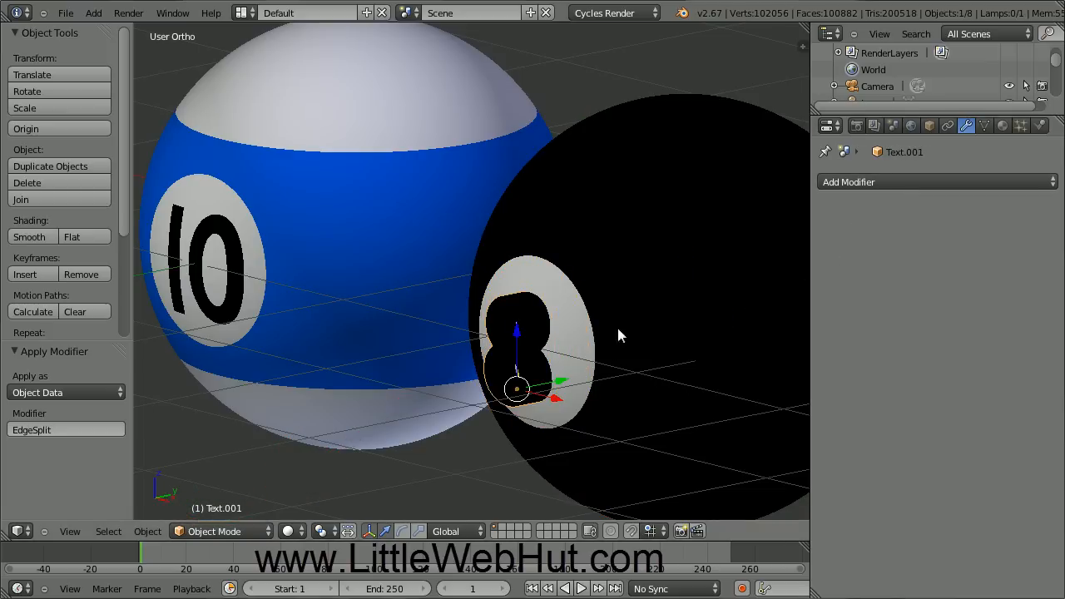
pyautogui.click(886, 182)
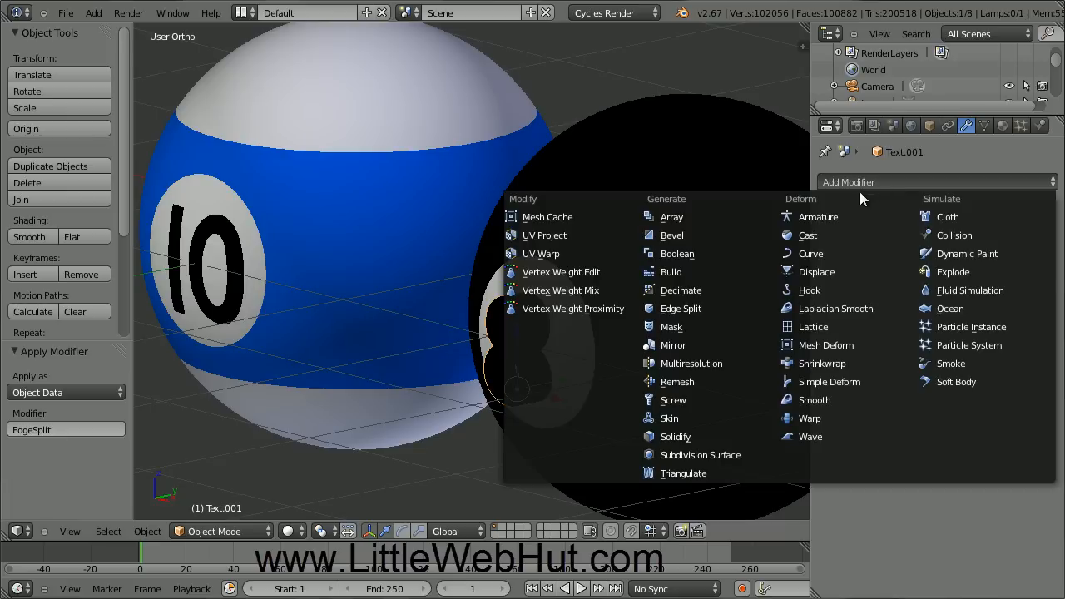
pyautogui.click(708, 253)
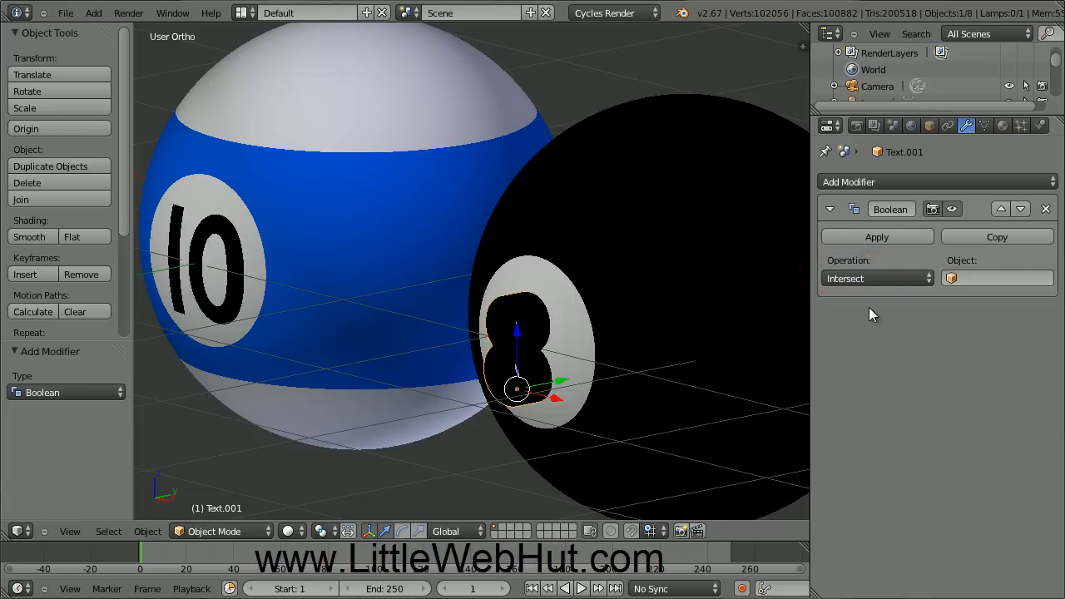
pyautogui.click(980, 281)
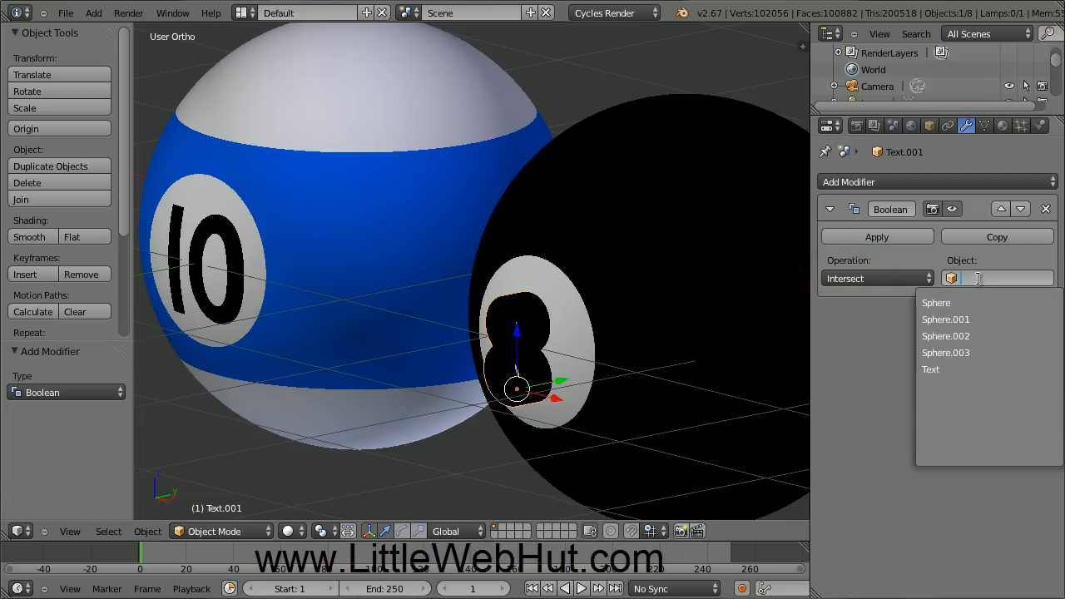
pyautogui.click(990, 337)
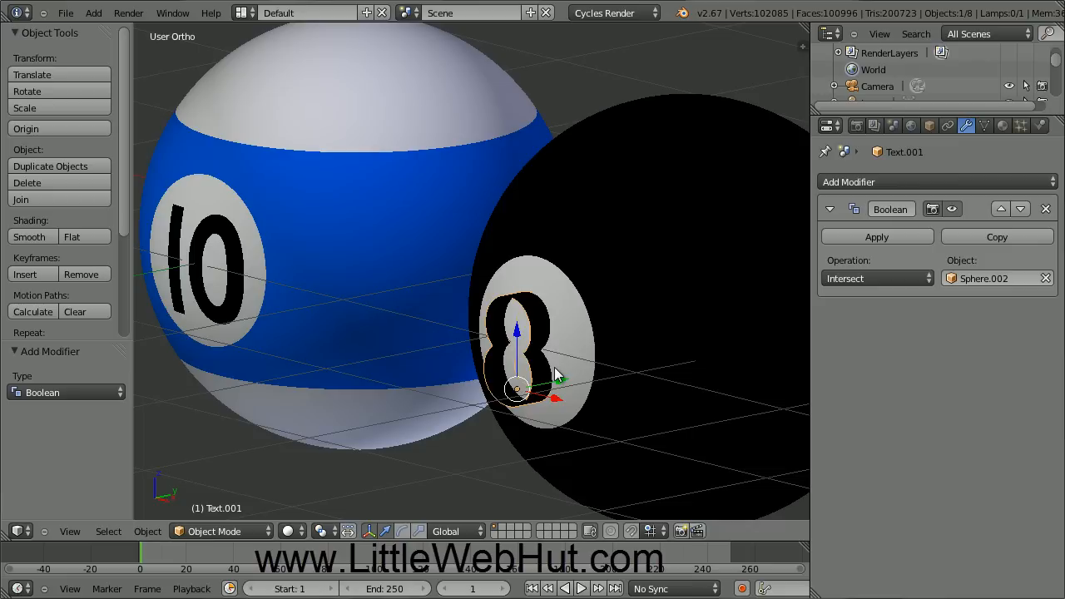
# - Scale the 8 mesh by 1.1 and apply its Boolean modifier
pyautogui.scroll(8, 559, 375)
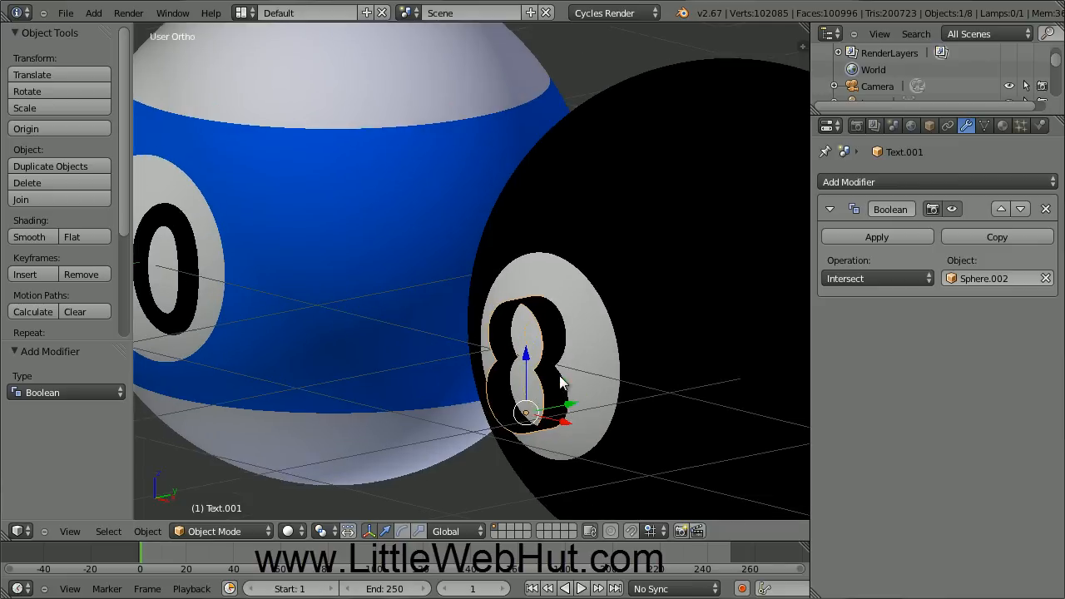
pyautogui.keyDown('shift'); pyautogui.moveTo(668, 420); pyautogui.dragTo(526, 213, button='middle'); pyautogui.keyUp('shift')
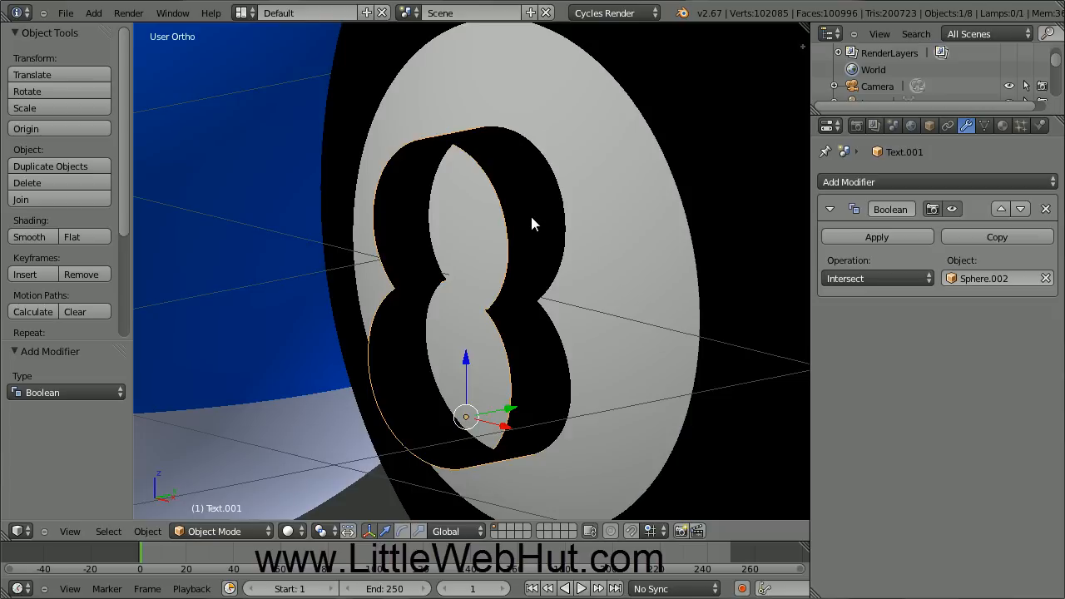
pyautogui.write('s')
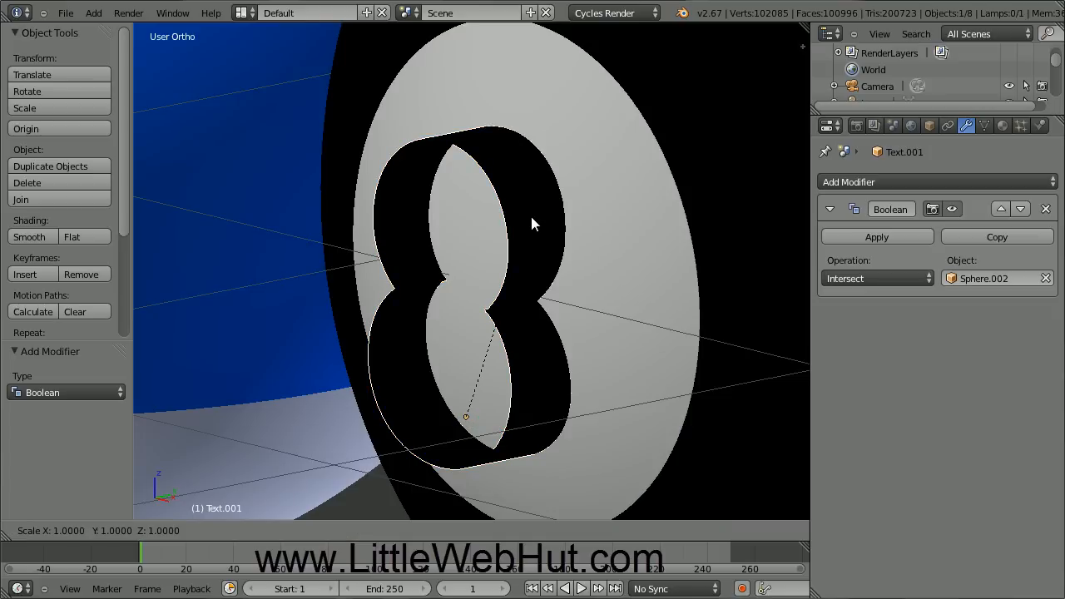
pyautogui.write('1.1')
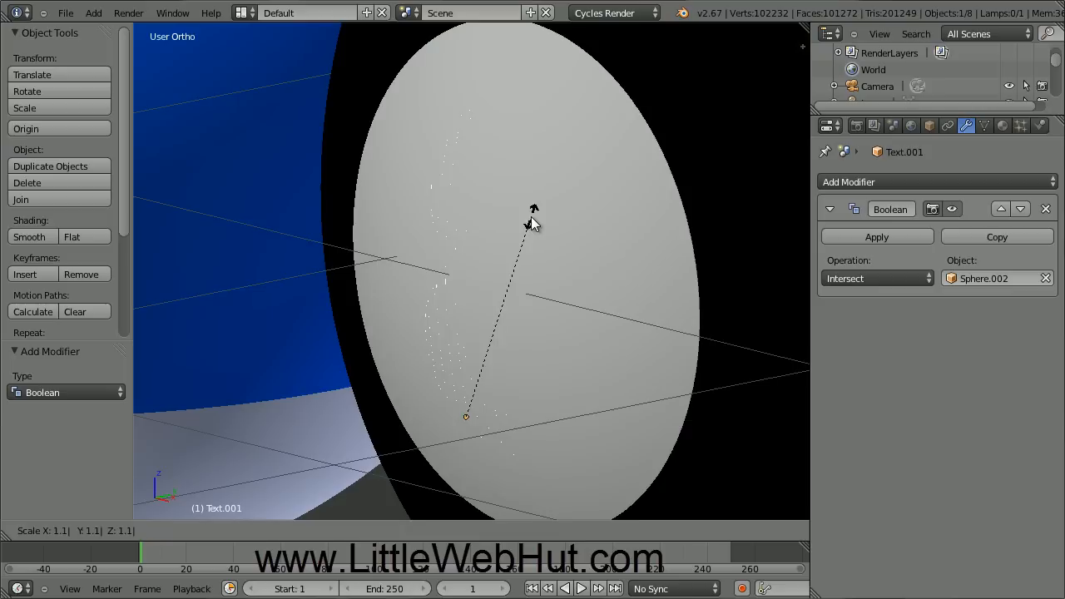
pyautogui.press('Return')
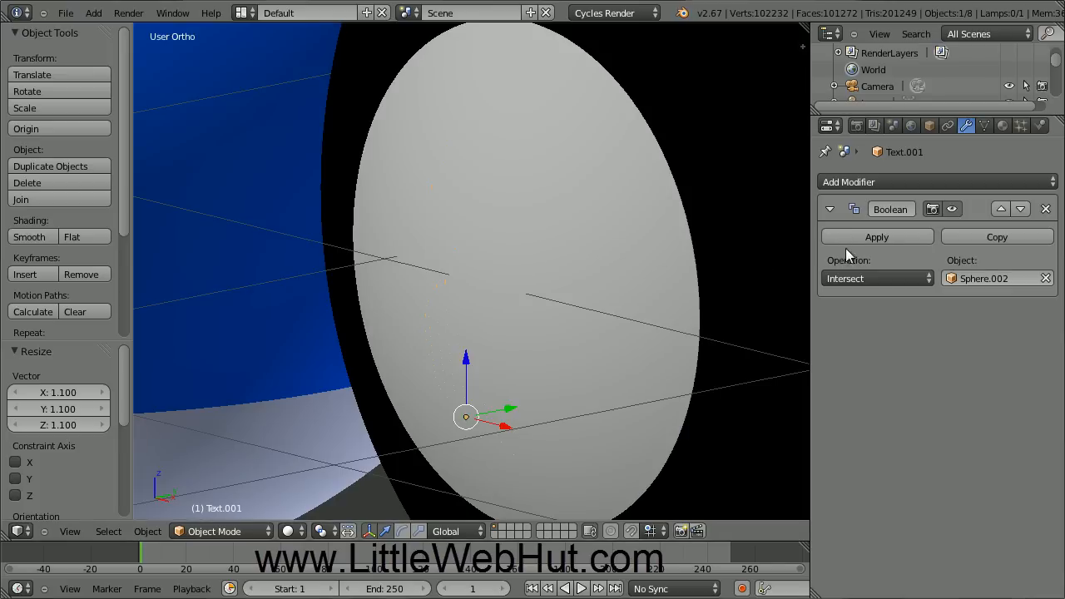
pyautogui.click(899, 238)
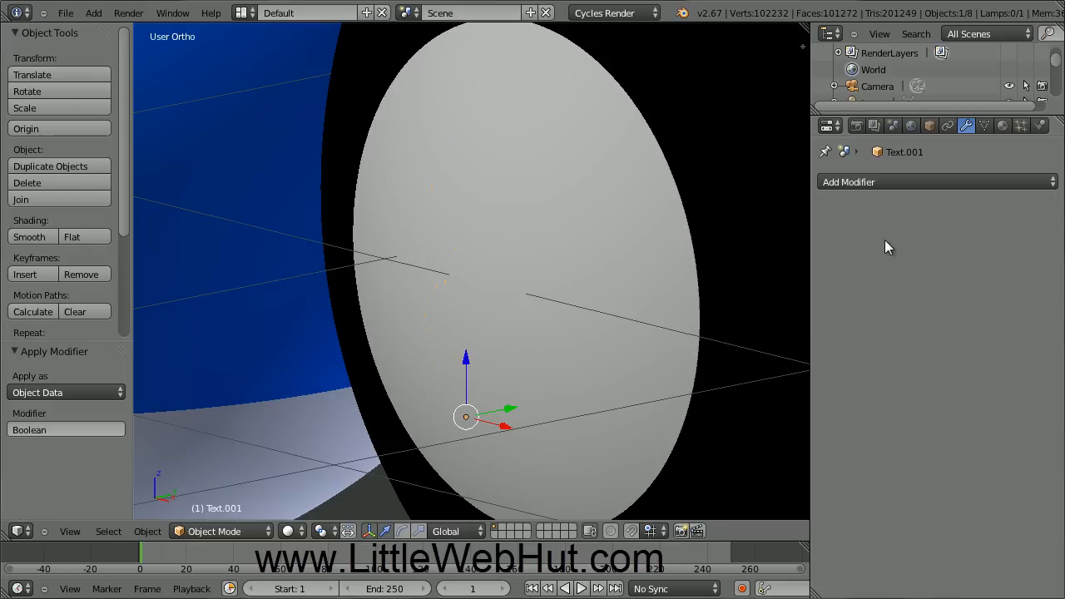
# - Move the 8 mesh about 0.021 units along Y to just in front of the white disc, and apply an Edge Split modifier to it
pyautogui.moveTo(511, 414); pyautogui.dragTo(508, 409)
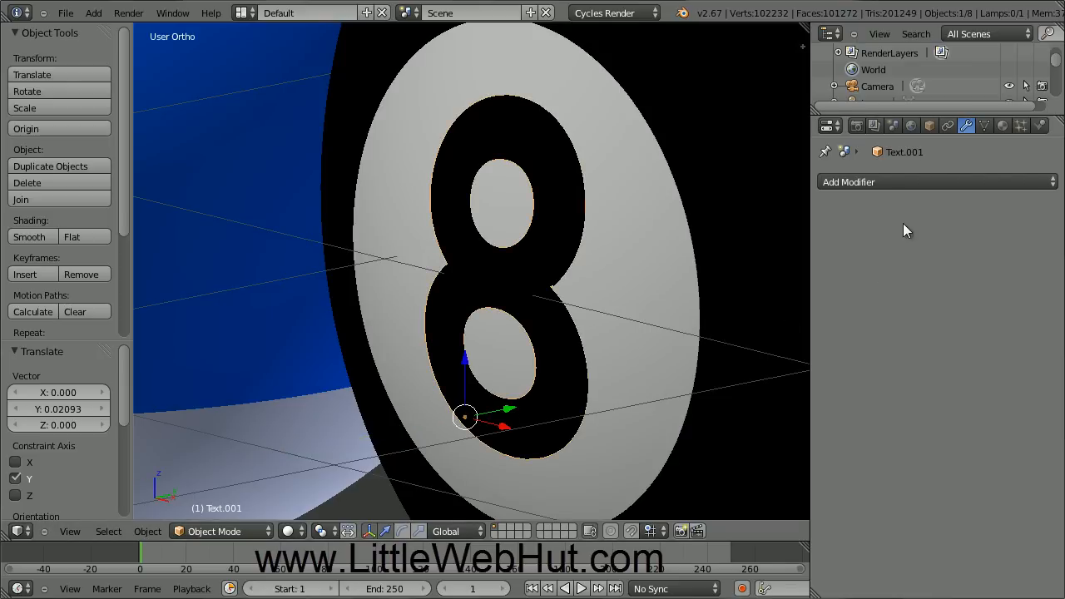
pyautogui.click(909, 182)
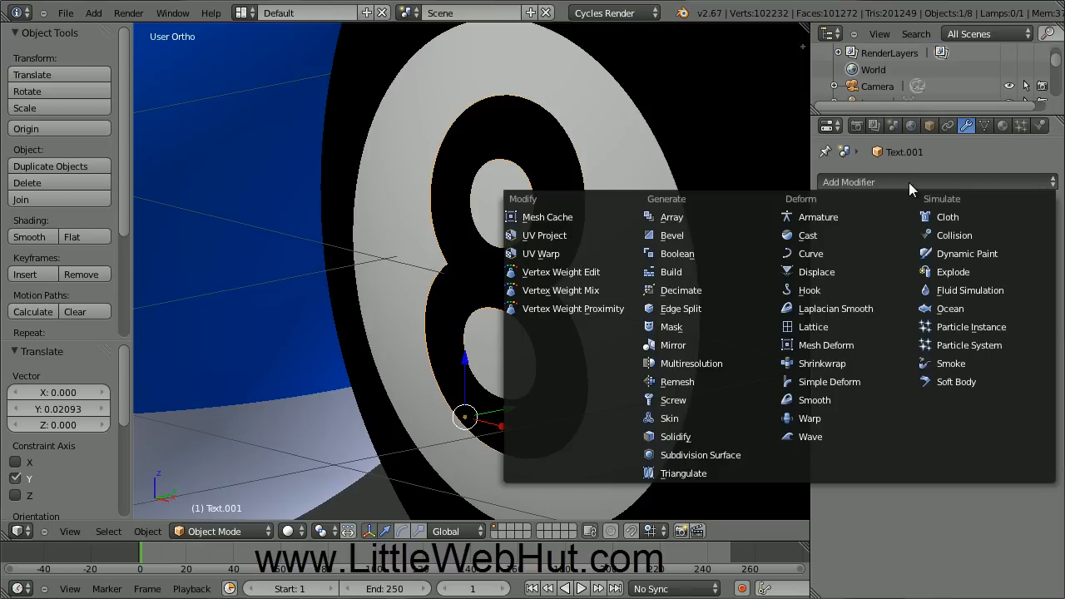
pyautogui.click(715, 308)
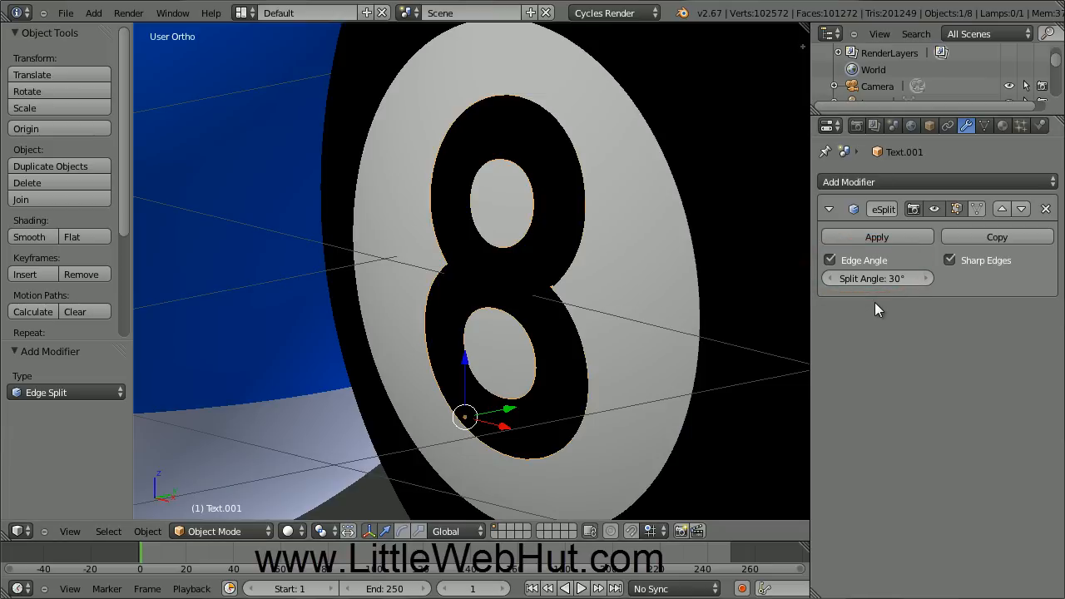
pyautogui.click(897, 237)
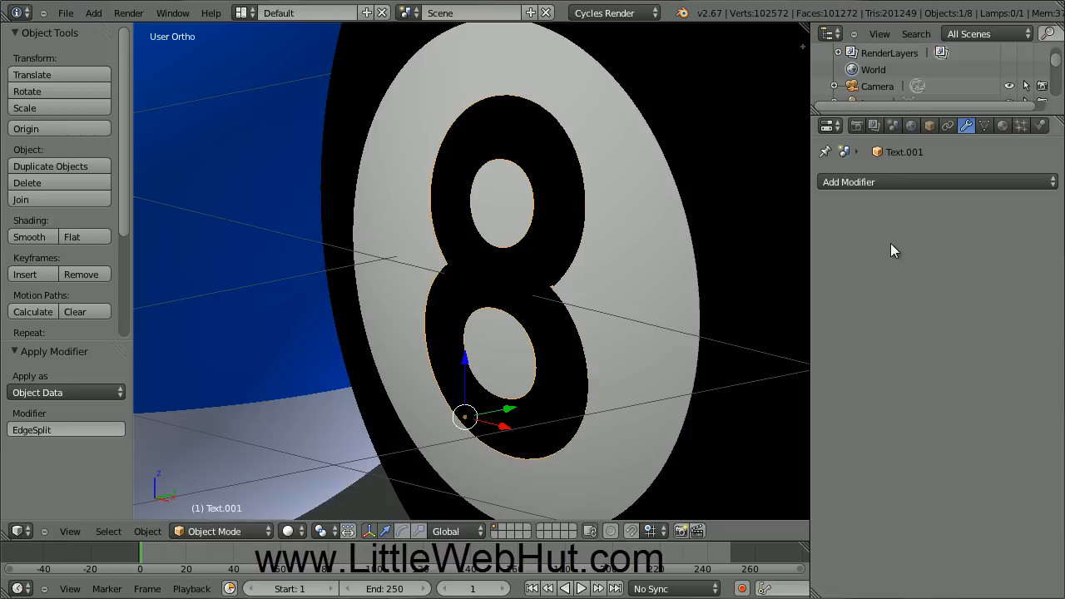
# - In front view, rotate the striped ball together with its disc and 10 mesh by 20°, and raise them about 0.055 units along Z
pyautogui.click(72, 532)
pyautogui.click(120, 429)
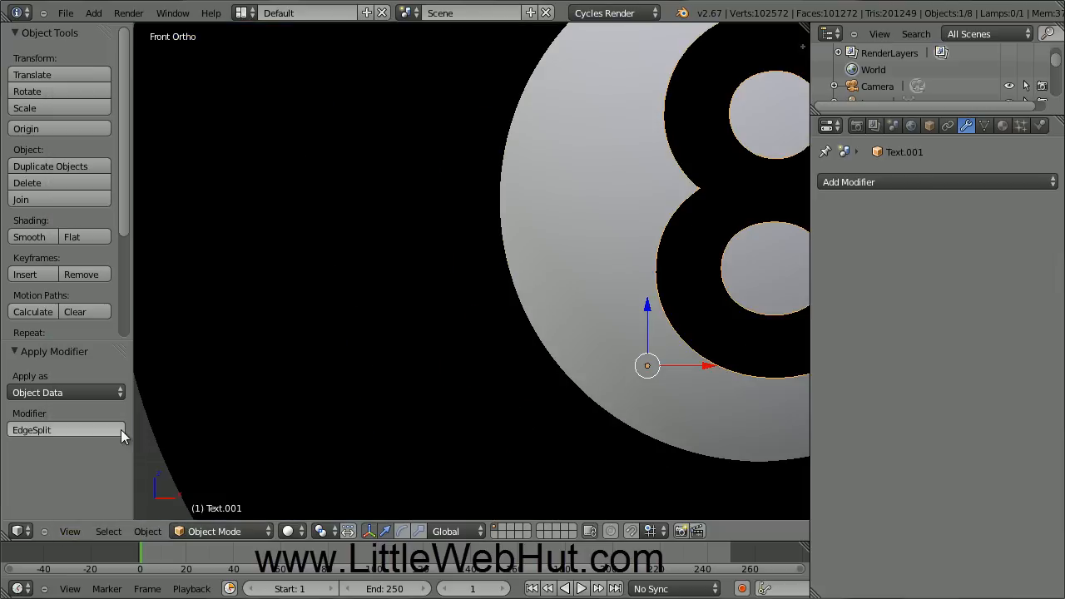
pyautogui.scroll(-1, 328, 383)
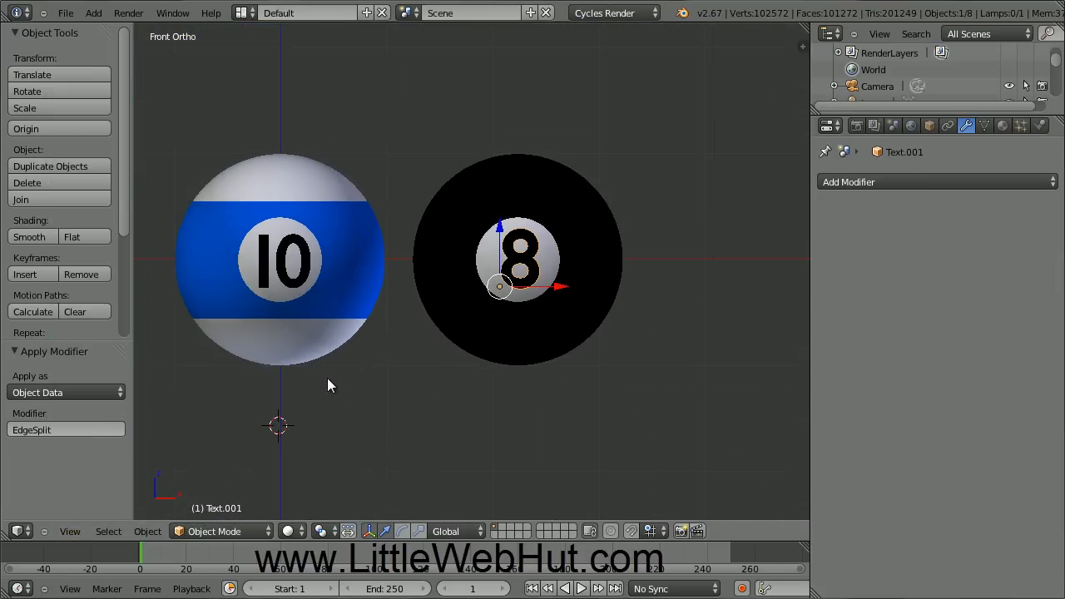
pyautogui.rightClick(264, 273)
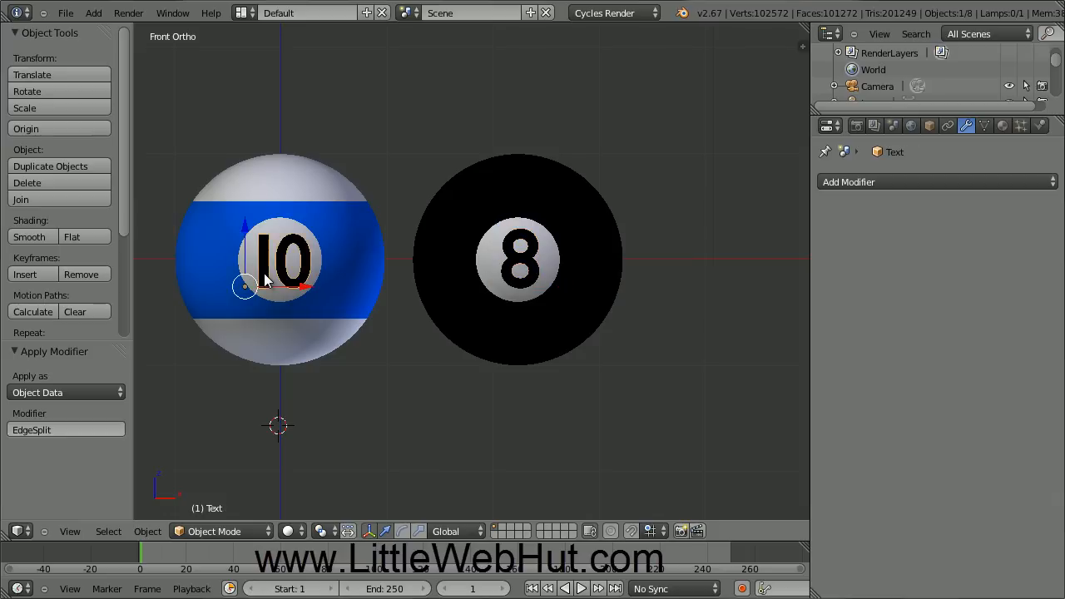
pyautogui.keyDown('shift'); pyautogui.rightClick(279, 234); pyautogui.keyUp('shift')
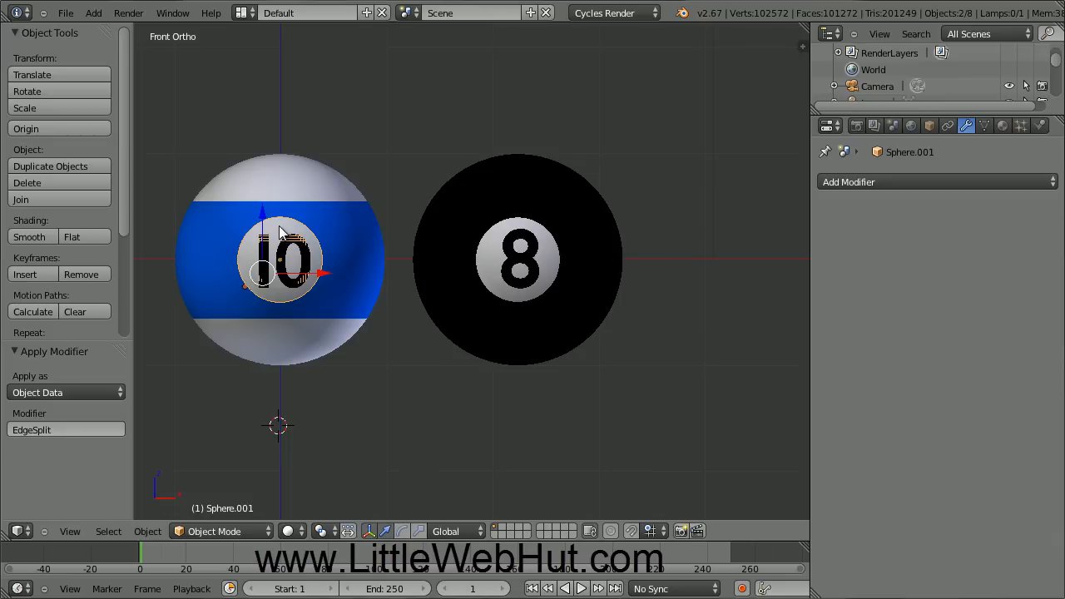
pyautogui.keyDown('shift'); pyautogui.rightClick(272, 177); pyautogui.keyUp('shift')
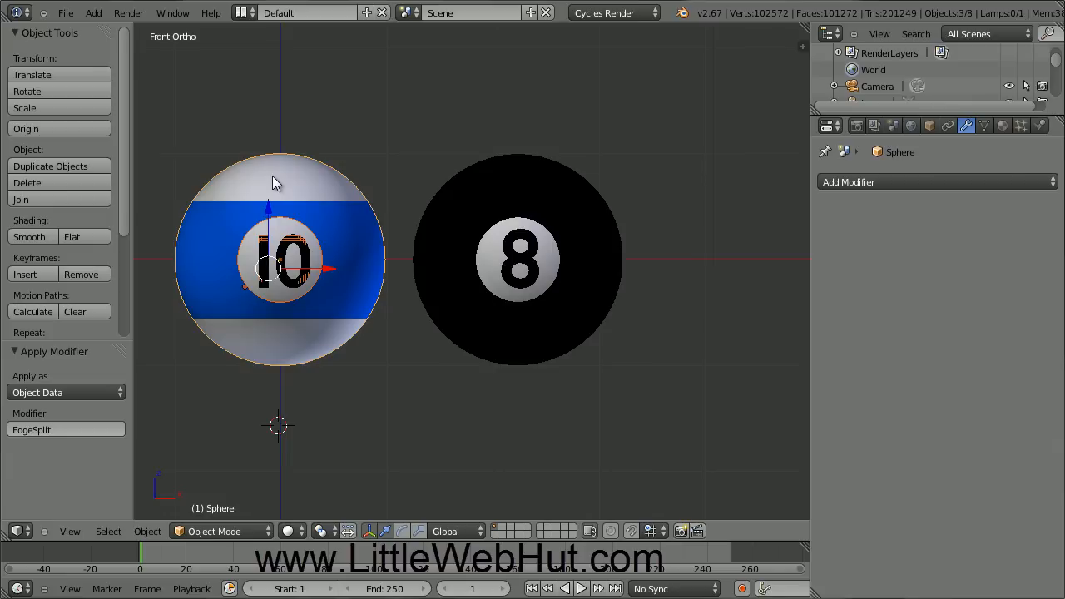
pyautogui.press('r')
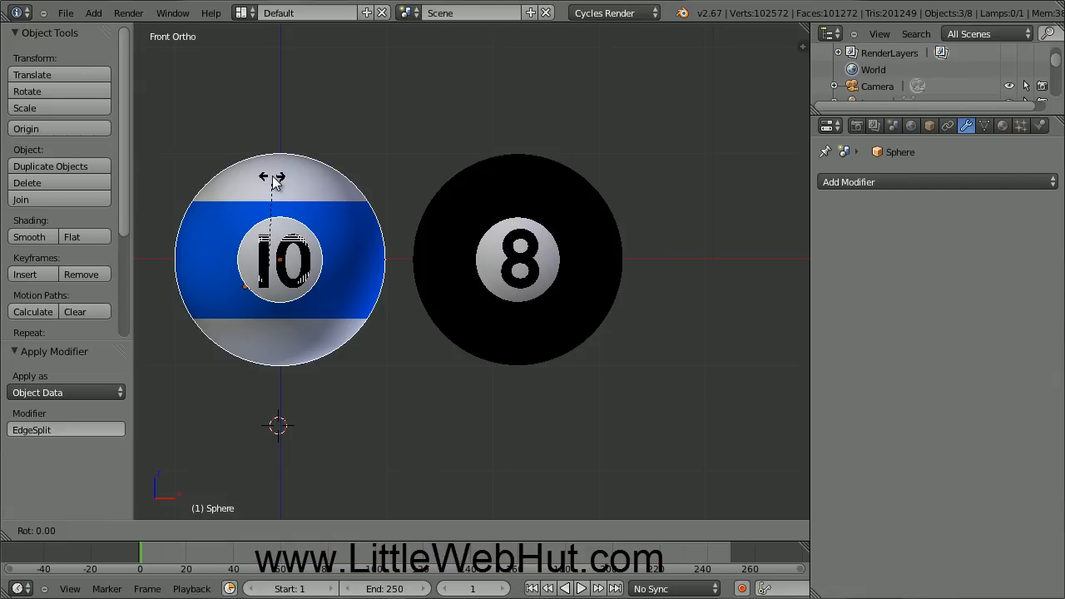
pyautogui.write('20')
pyautogui.press('Return')
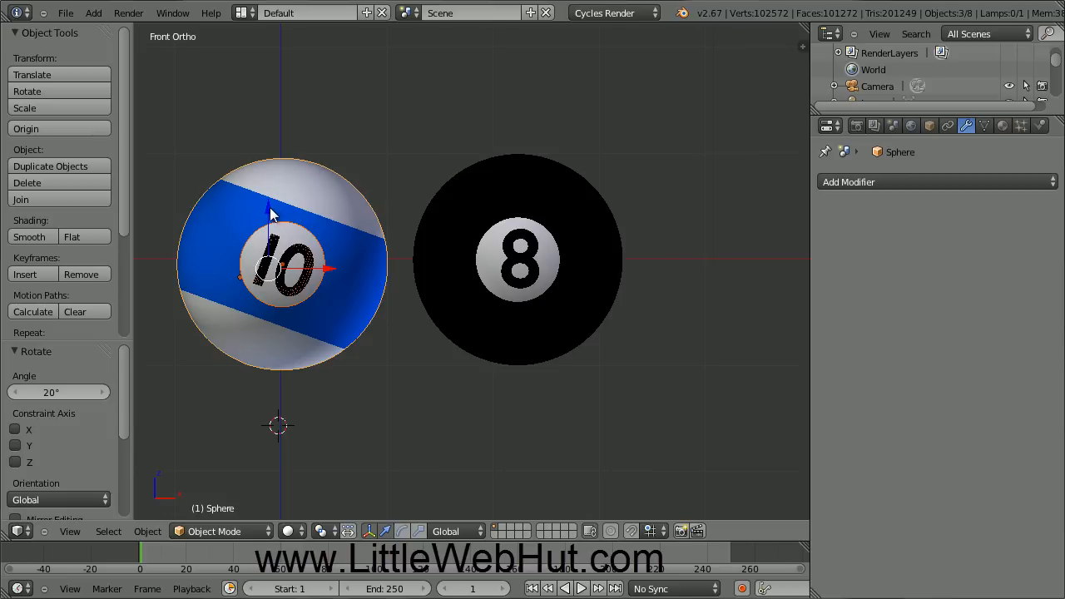
pyautogui.moveTo(271, 214); pyautogui.dragTo(270, 208)
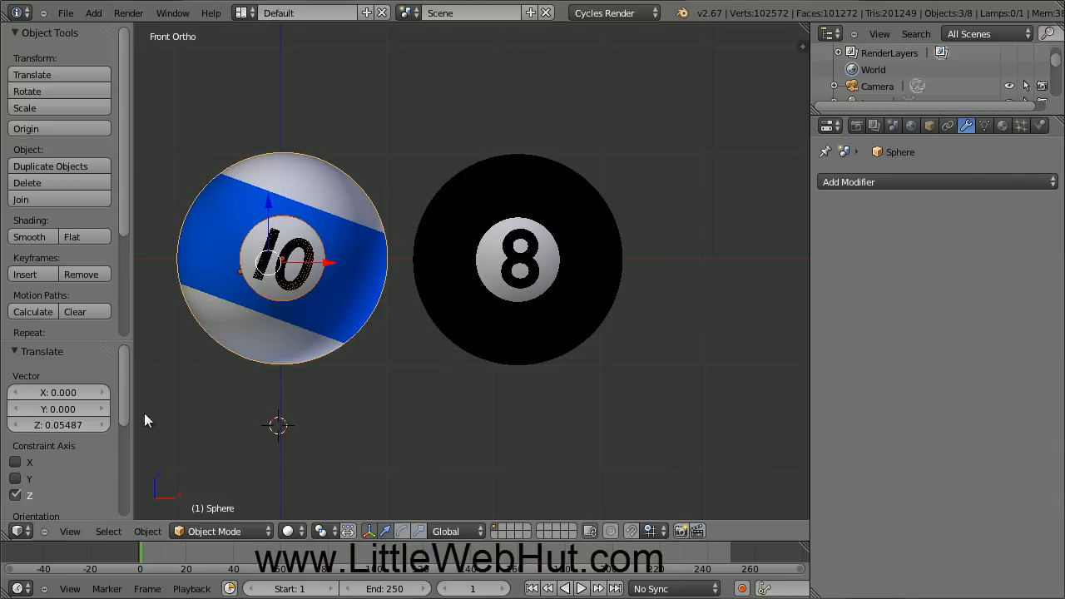
# - In top view, rotate the striped ball with its disc and 10 mesh by 20°, and move them about -0.235 units along X
pyautogui.click(77, 533)
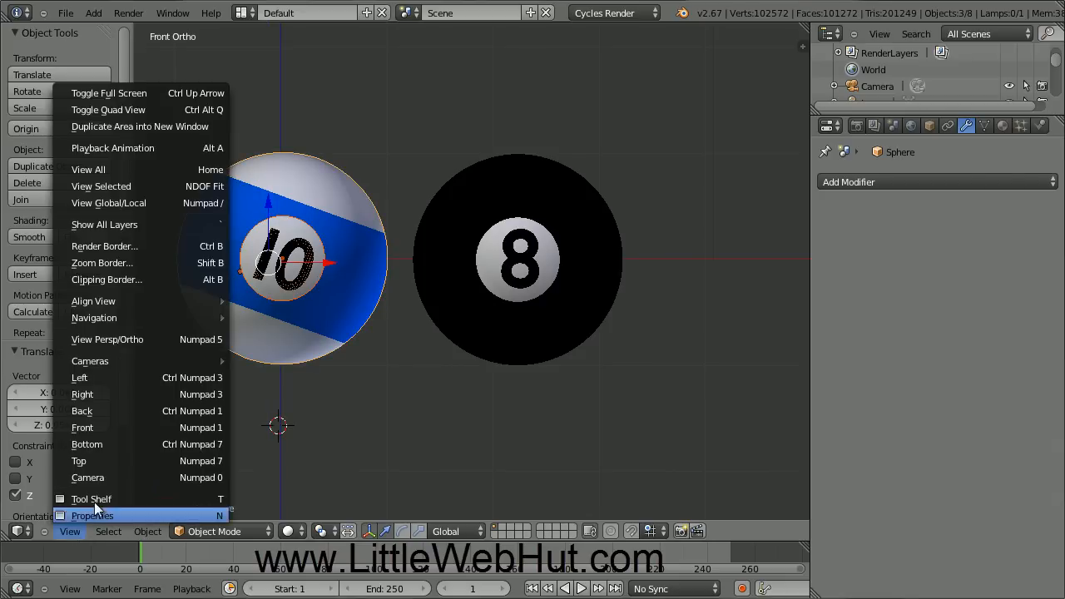
pyautogui.click(110, 462)
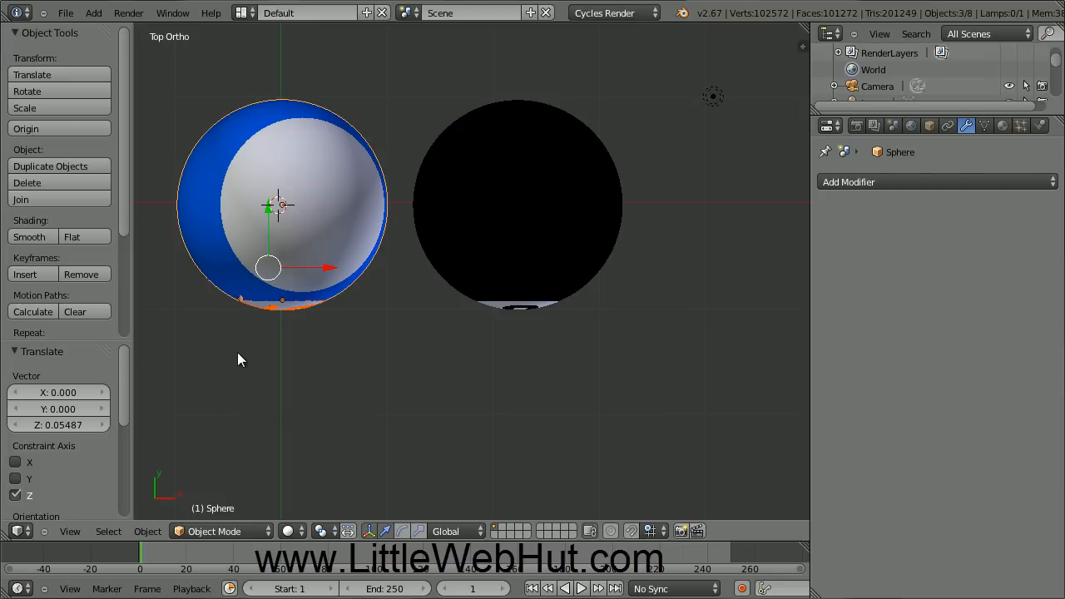
pyautogui.press('r')
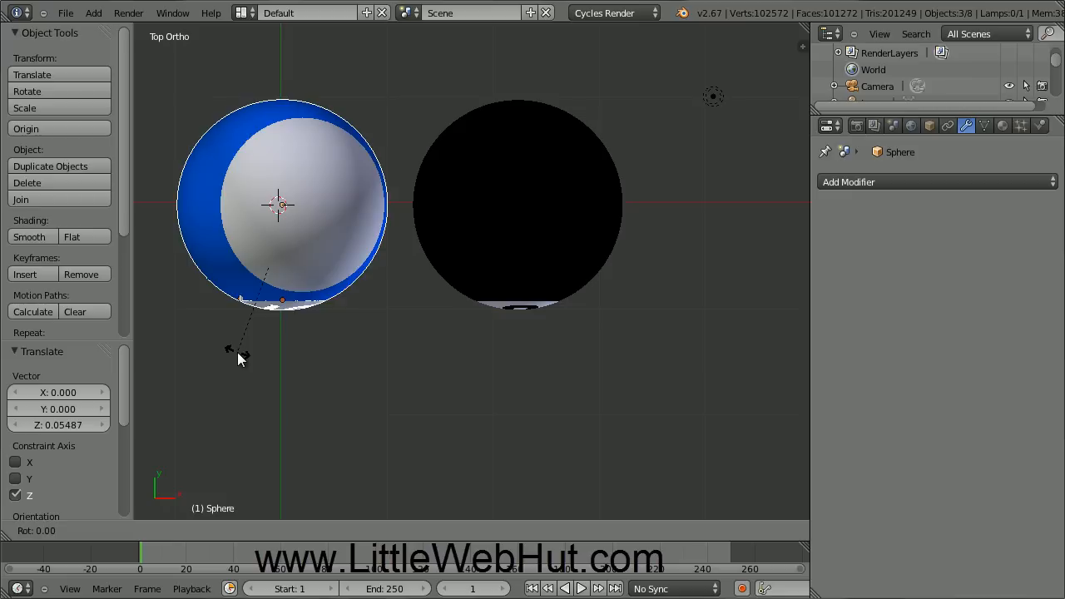
pyautogui.write('20')
pyautogui.press('Return')
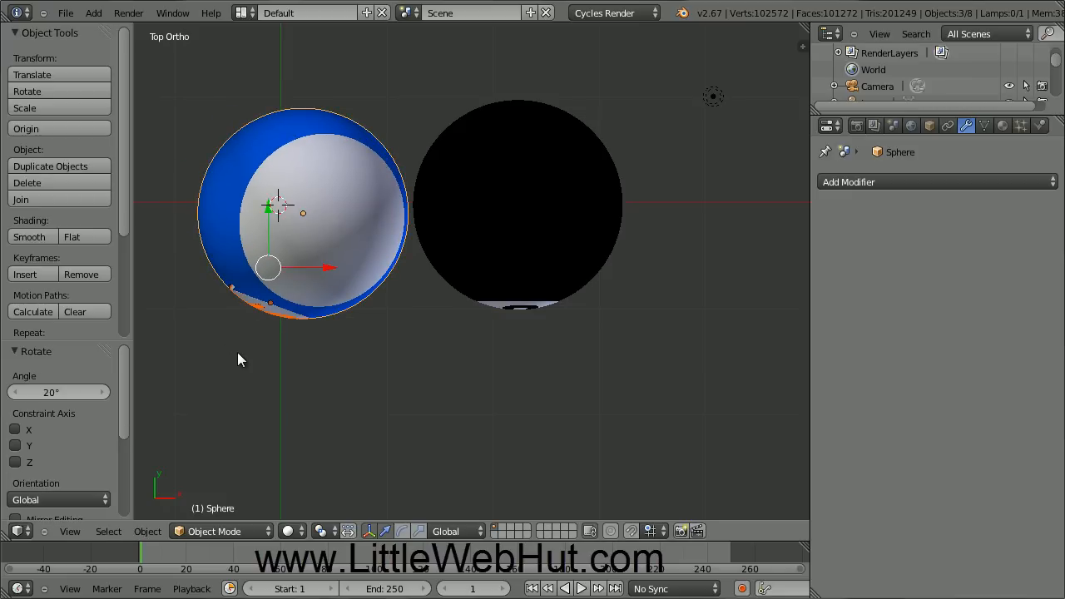
pyautogui.moveTo(326, 268); pyautogui.dragTo(301, 270)
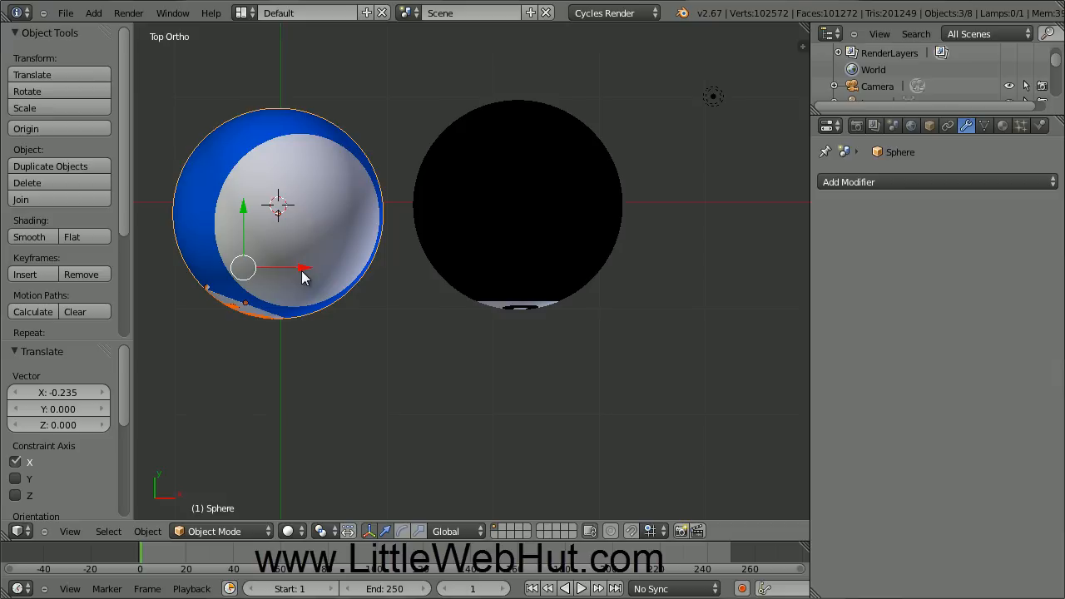
# - In front view, place the 3D cursor below the gap between the two balls and add a plane mesh there
pyautogui.click(73, 533)
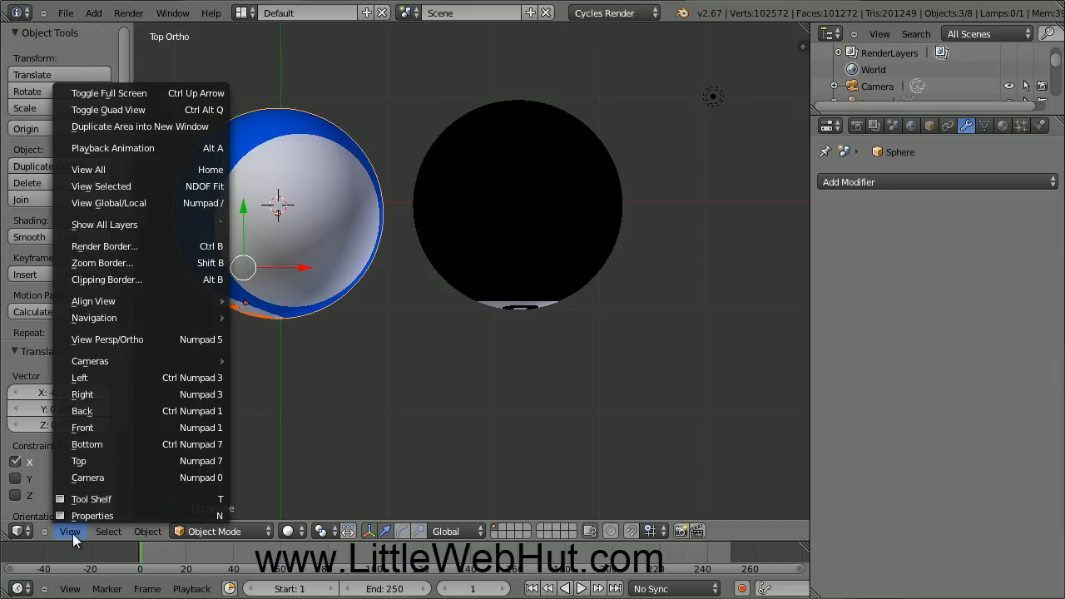
pyautogui.click(120, 428)
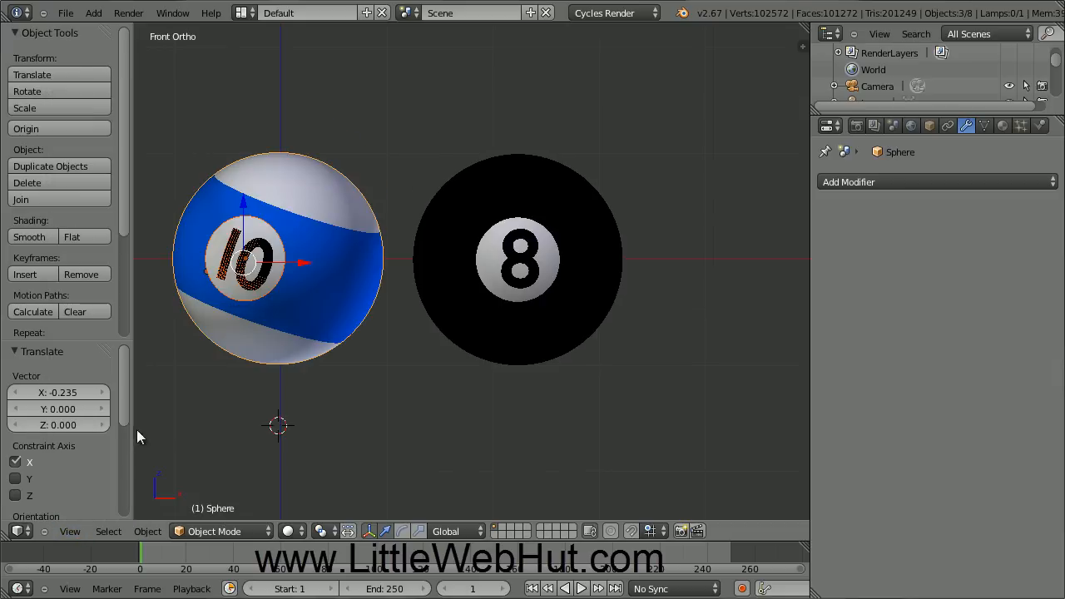
pyautogui.click(389, 388)
pyautogui.click(94, 13)
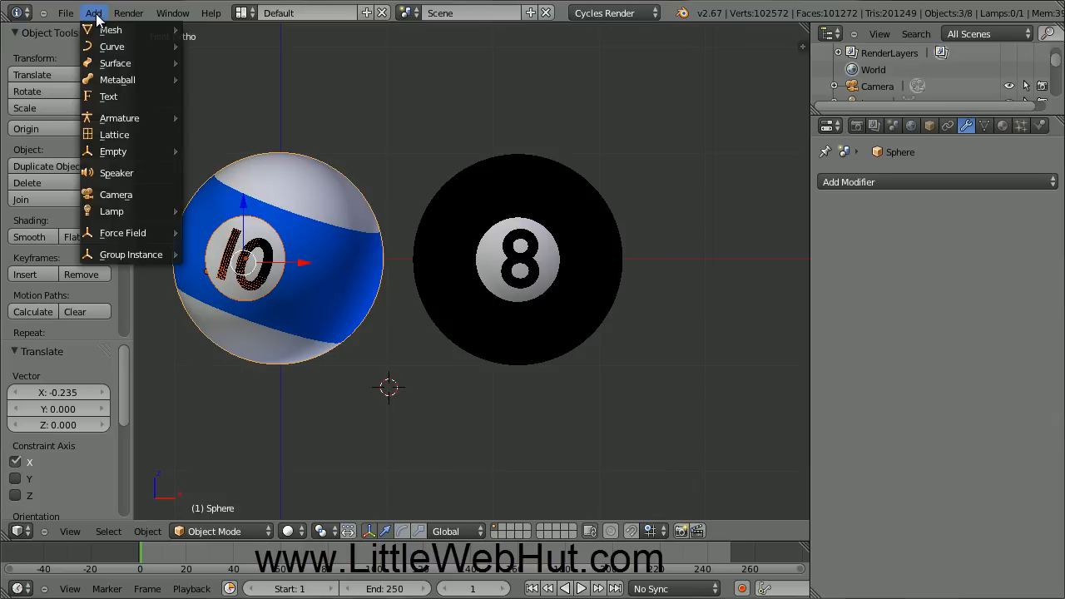
pyautogui.moveTo(112, 31)
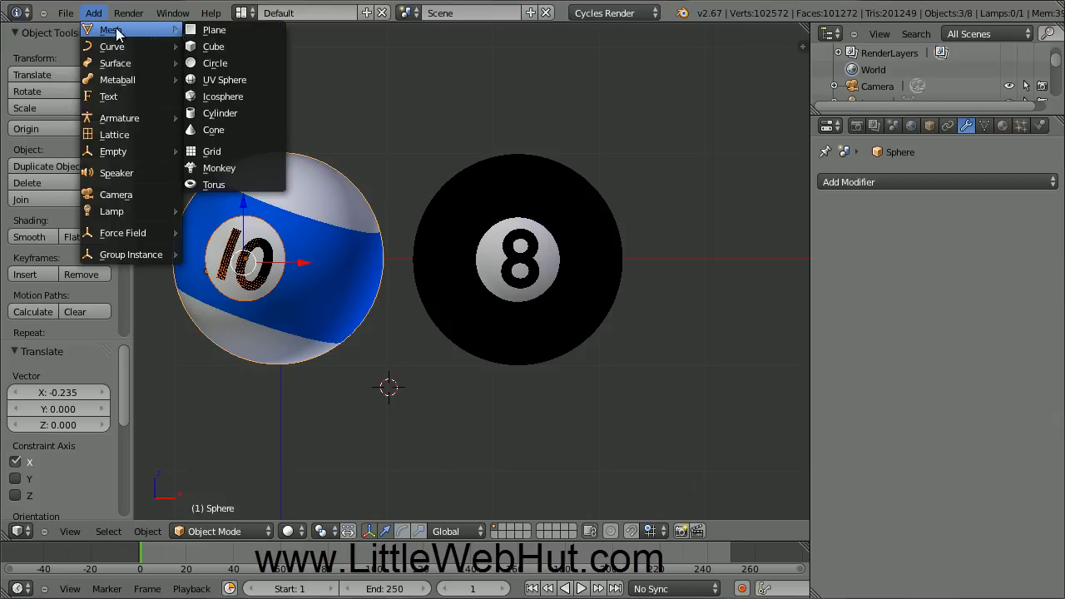
pyautogui.click(251, 31)
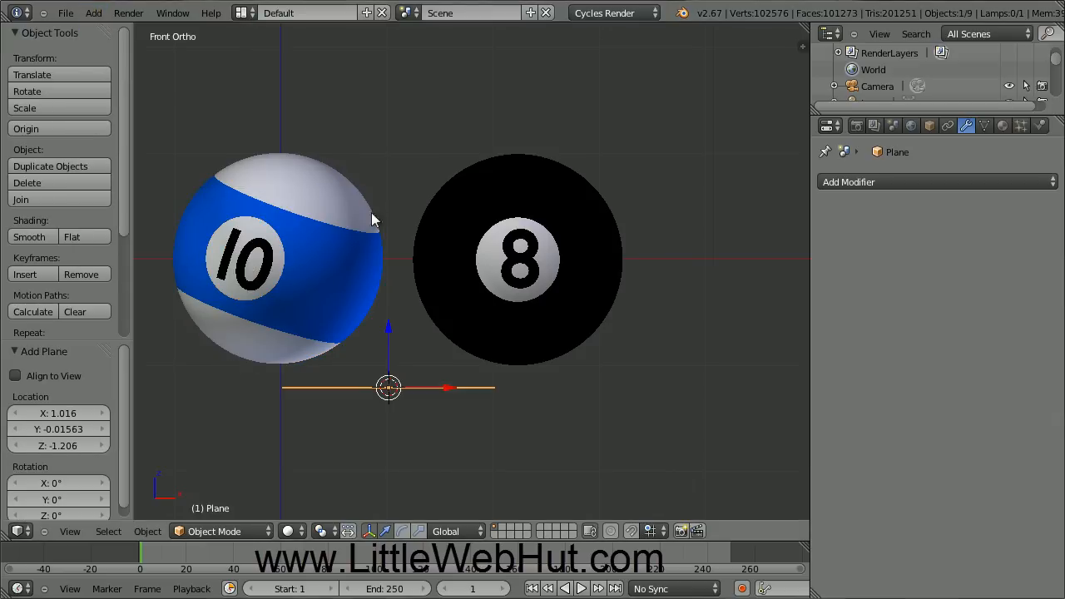
# - Raise the plane about 0.196 units along Z so it sits directly beneath the balls
pyautogui.press('g')
pyautogui.press('z')
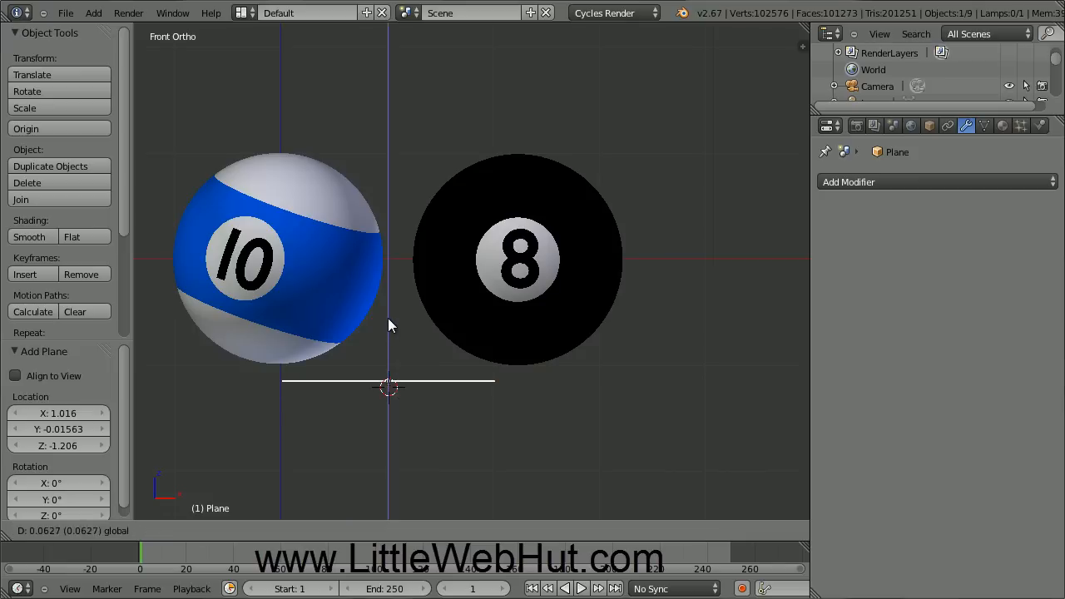
pyautogui.click(390, 306)
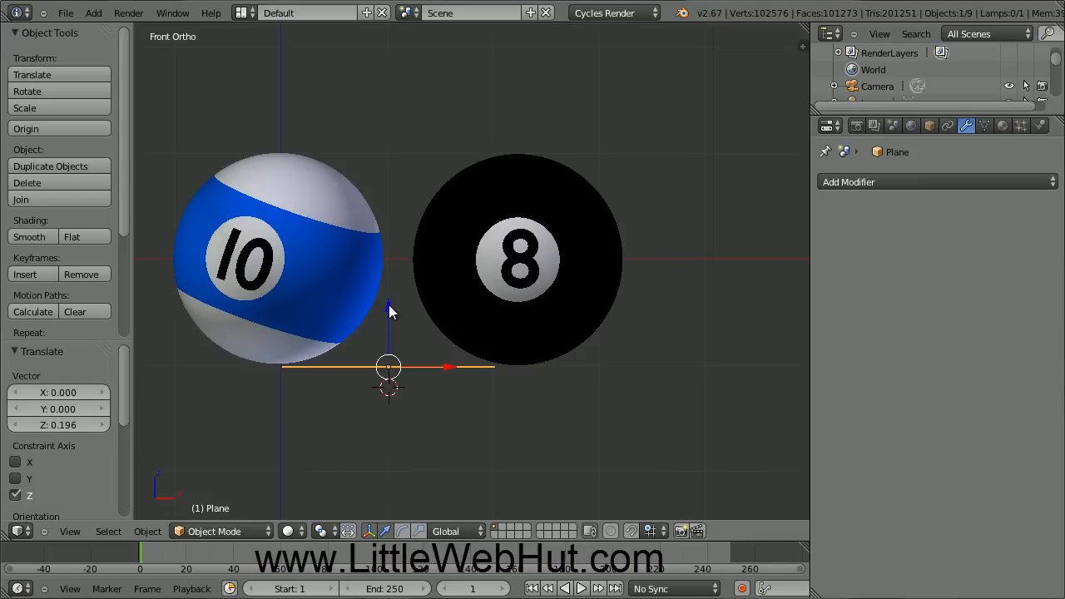
# - Scale the plane by 50 to form a large floor under the balls
pyautogui.moveTo(414, 319); pyautogui.dragTo(374, 338, button='middle')
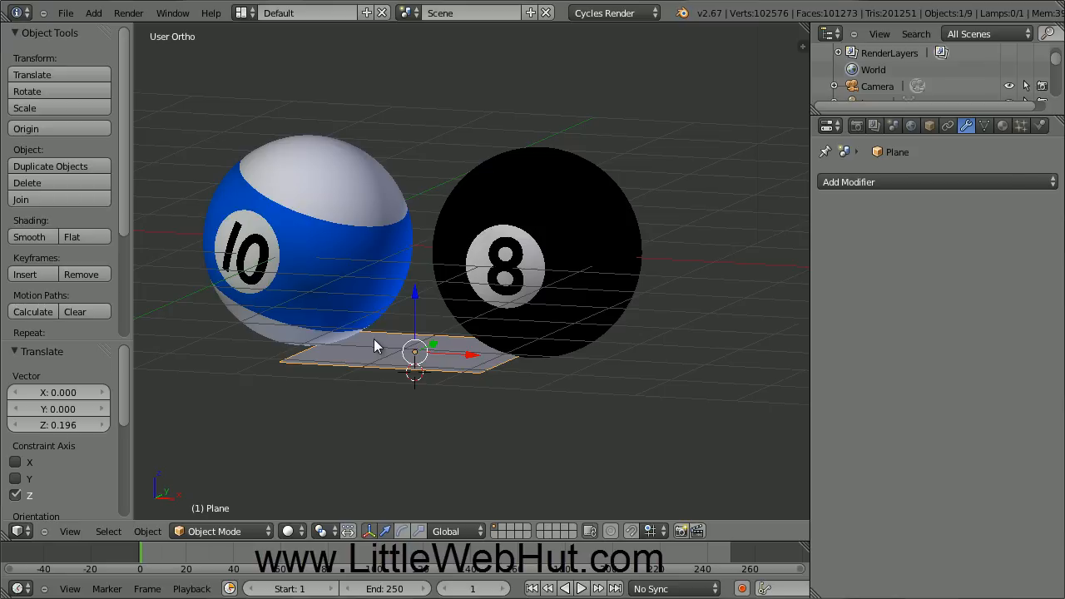
pyautogui.press('s')
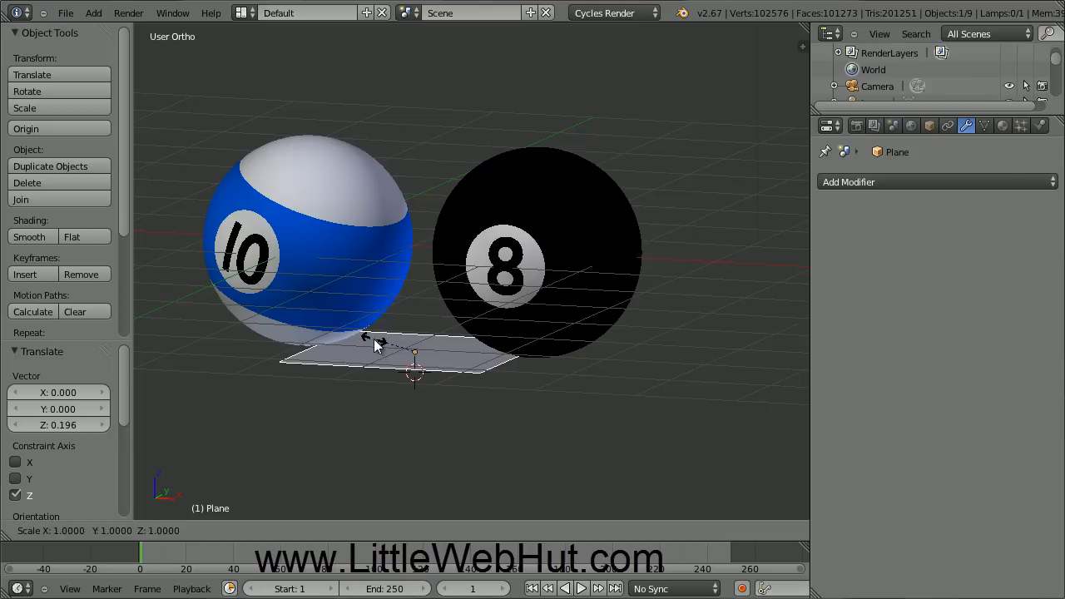
pyautogui.write('50')
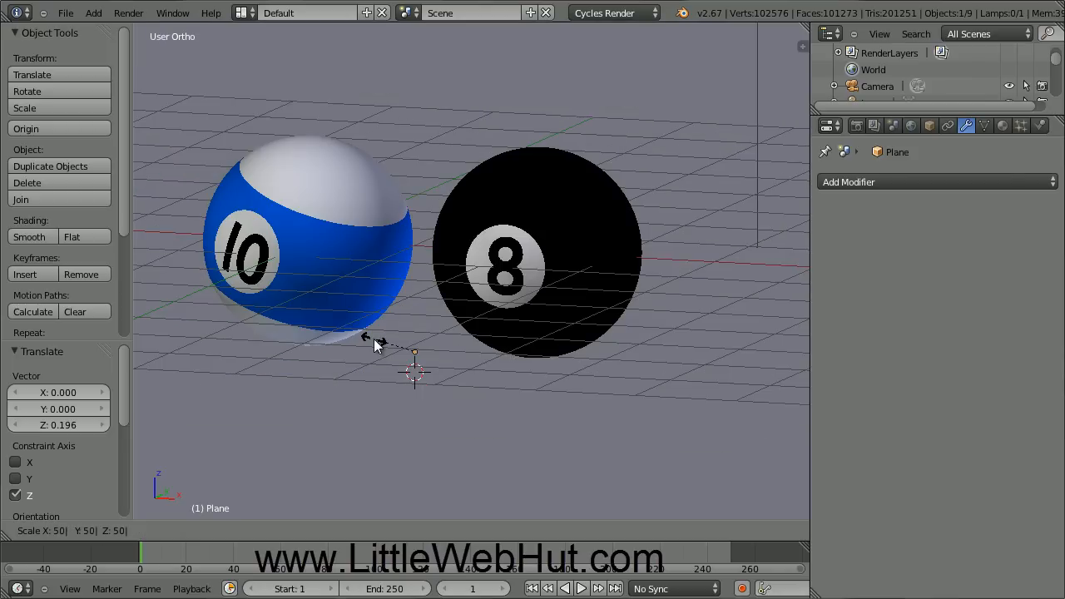
pyautogui.press('Return')
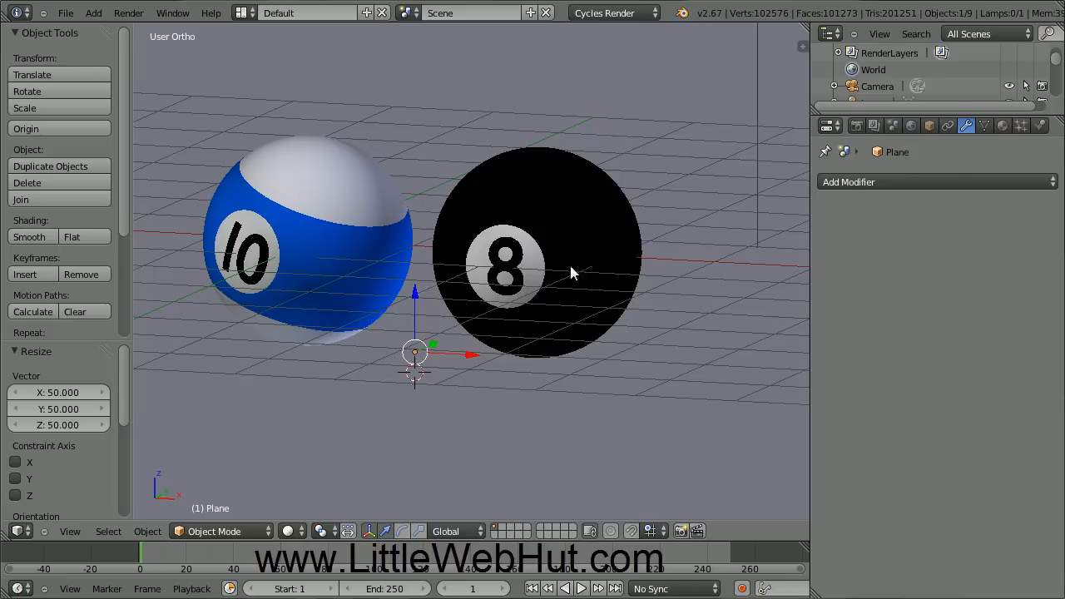
# - Give the floor plane a new Diffuse BSDF material with the green hex color 116100
pyautogui.click(1004, 125)
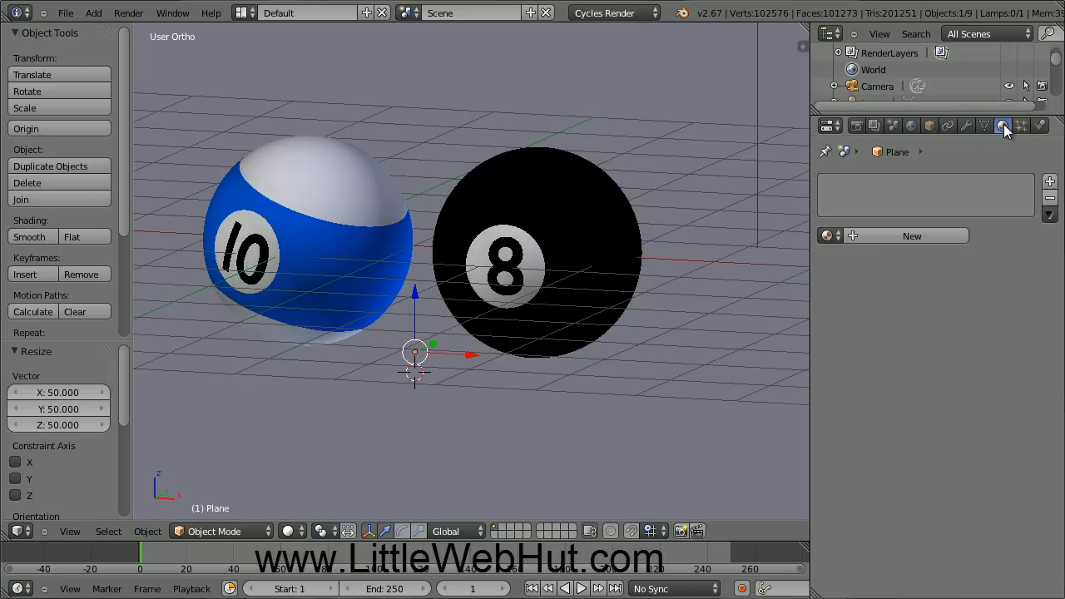
pyautogui.click(928, 234)
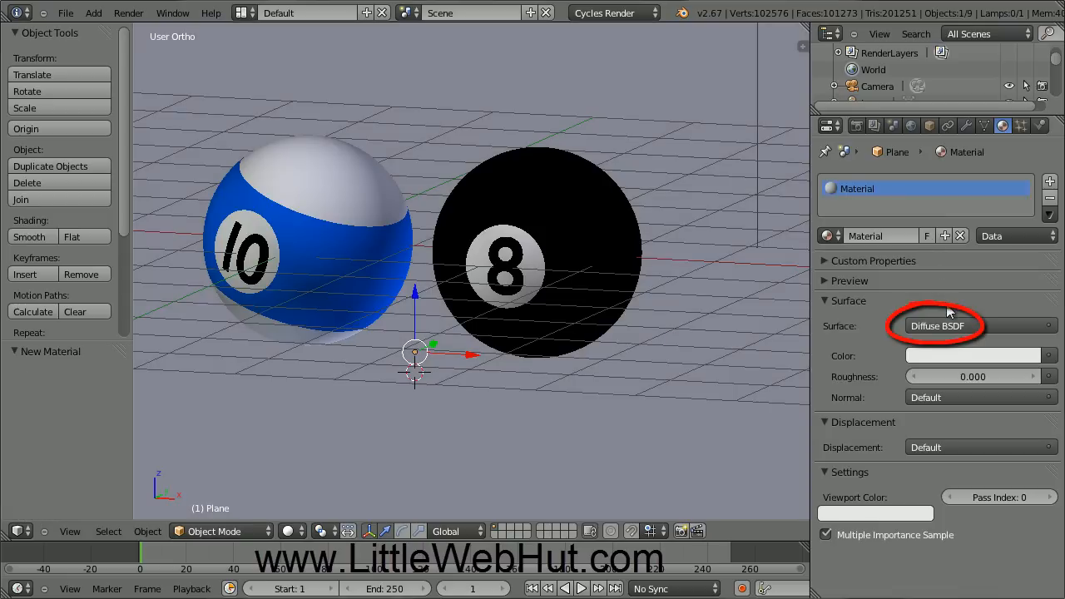
pyautogui.click(965, 356)
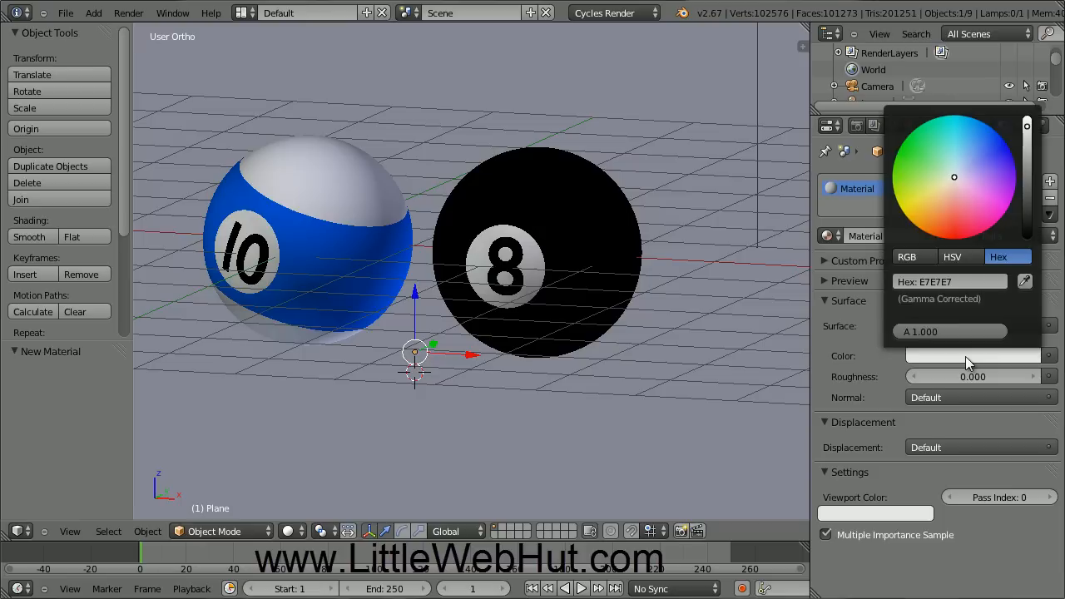
pyautogui.click(916, 287)
pyautogui.write('116100')
pyautogui.press('Return')
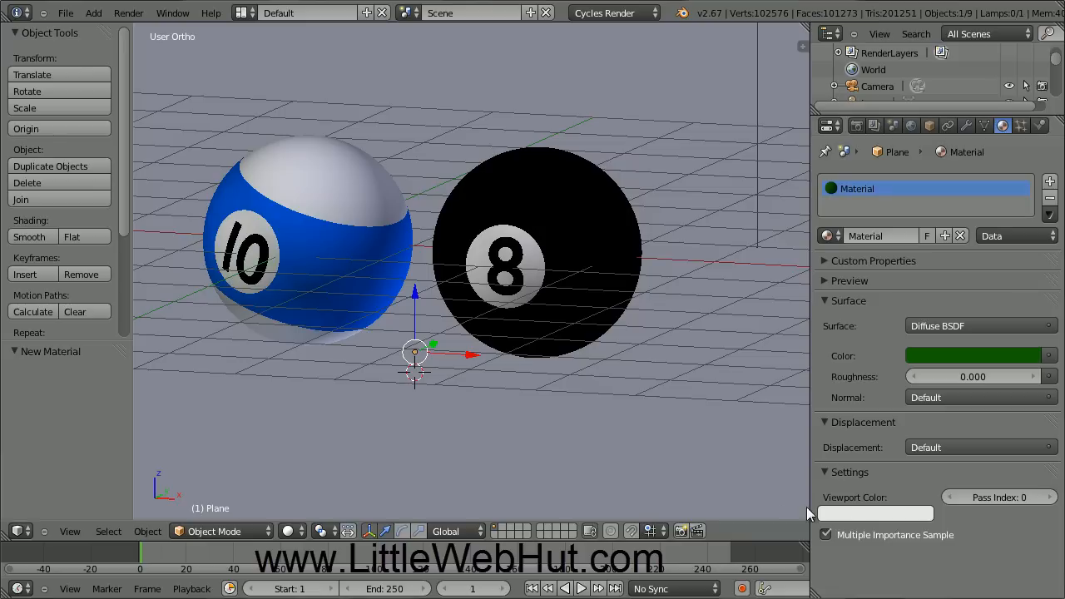
# - In right view, place the 3D cursor just above and in front of the camera and add a plane mesh there
pyautogui.click(70, 531)
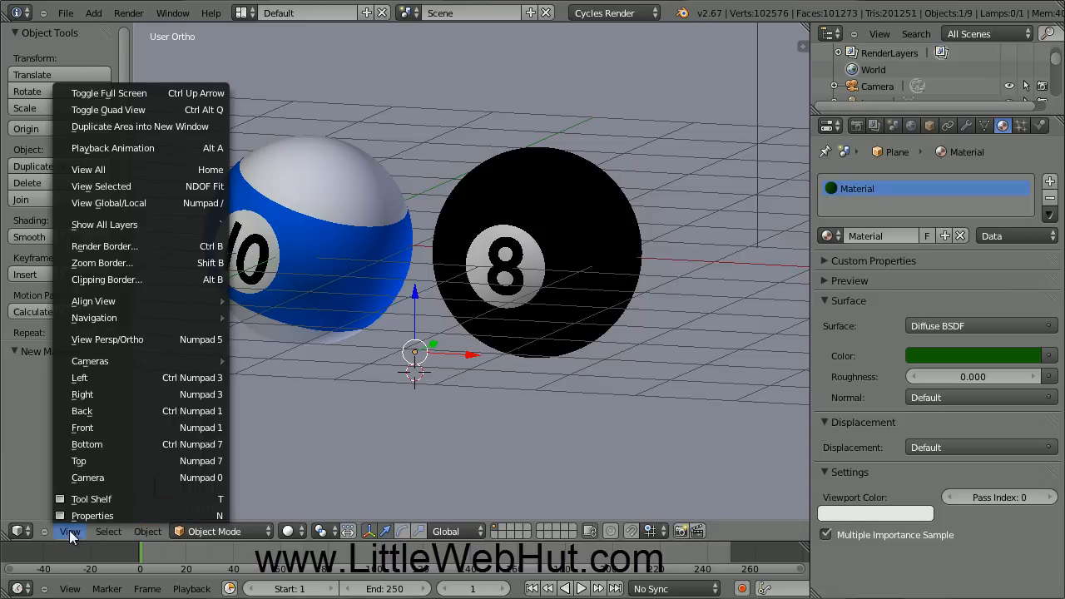
pyautogui.click(125, 394)
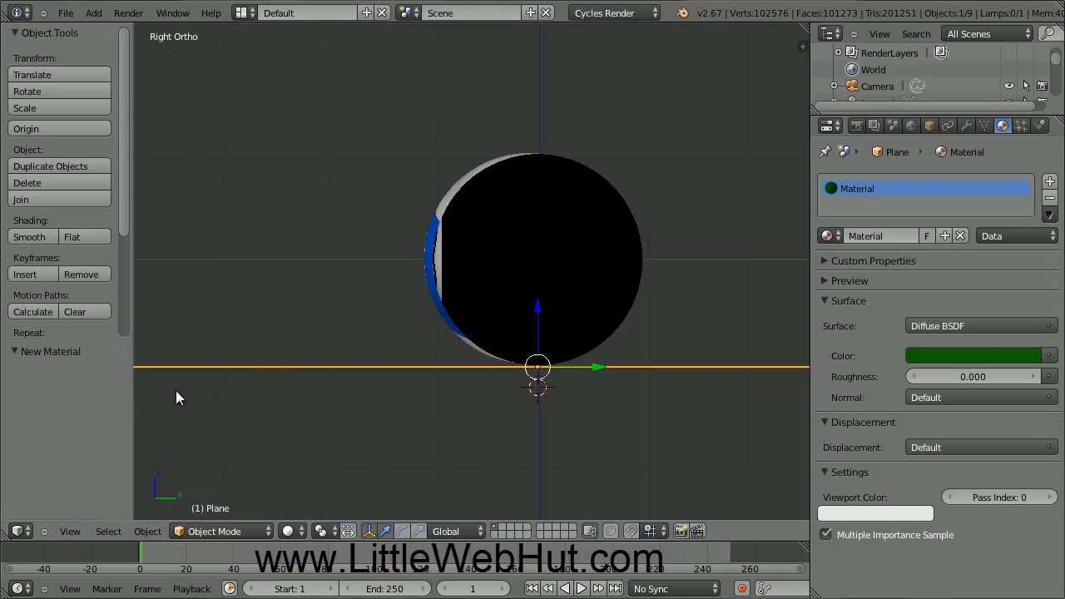
pyautogui.scroll(-5, 324, 313)
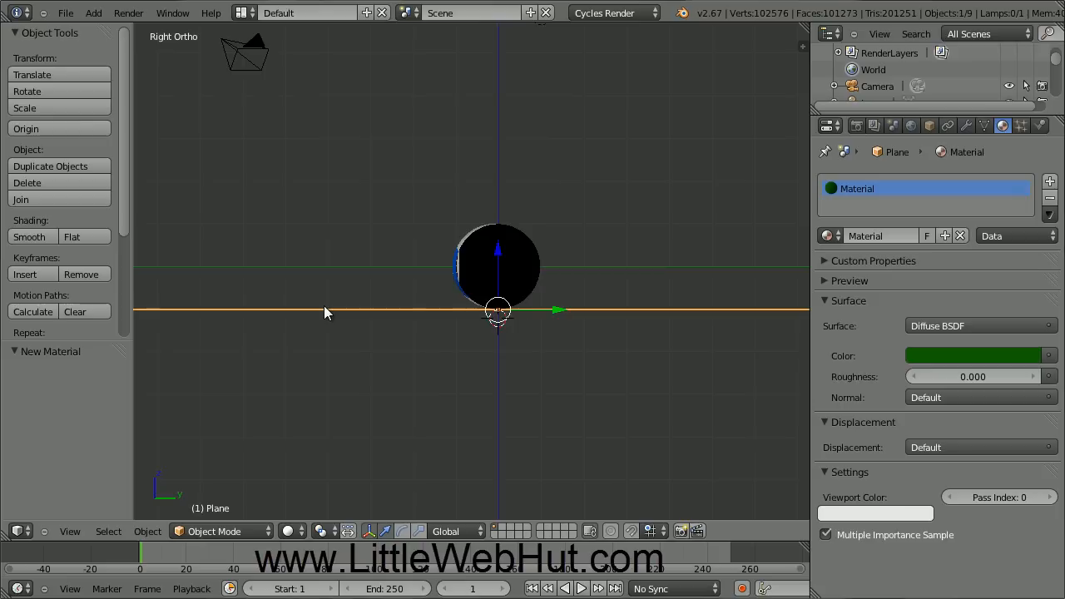
pyautogui.scroll(-1, 325, 313)
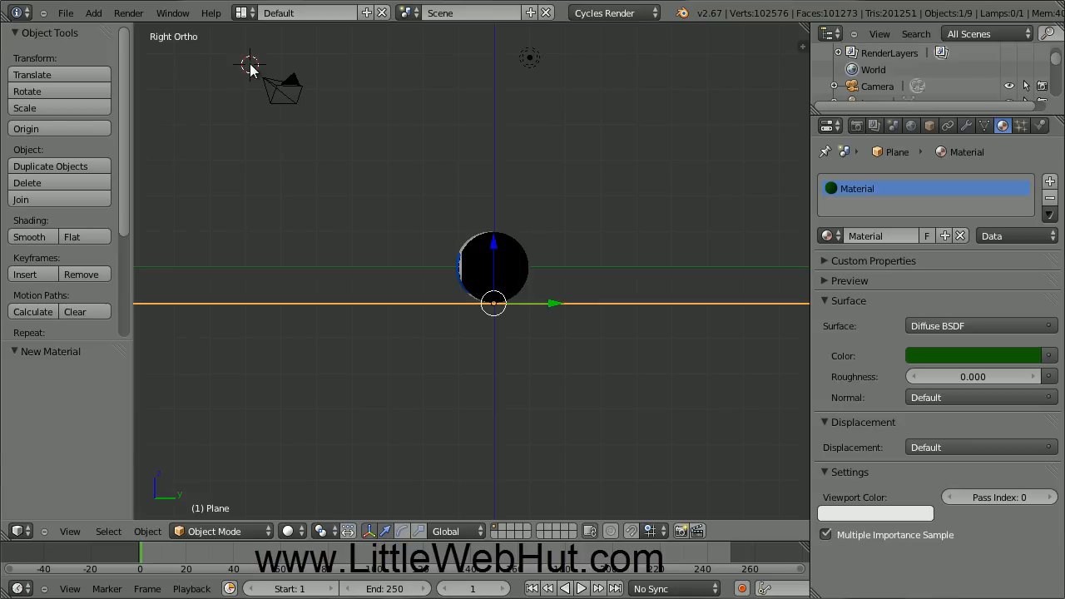
pyautogui.click(93, 13)
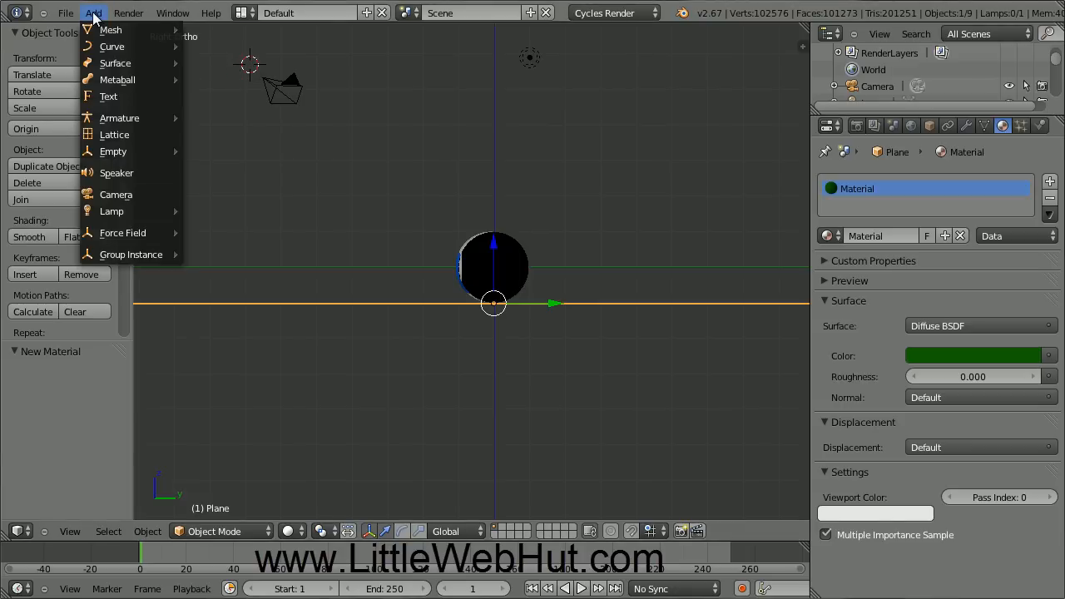
pyautogui.moveTo(133, 31)
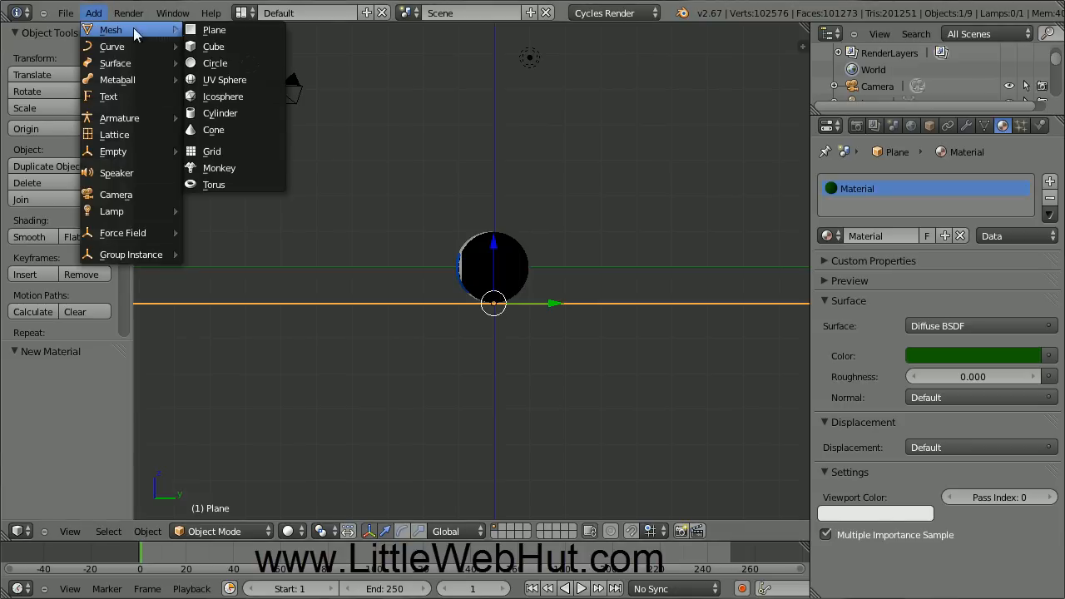
pyautogui.click(241, 31)
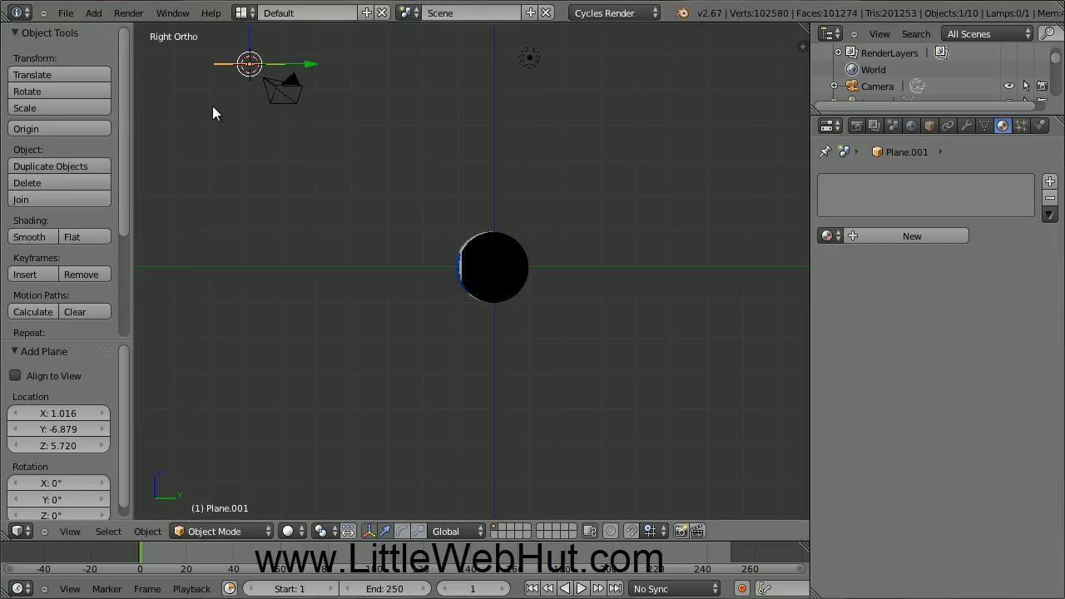
# - Rotate the new plane about -47° in right view so it faces the balls, and scale it by 5
pyautogui.press('r')
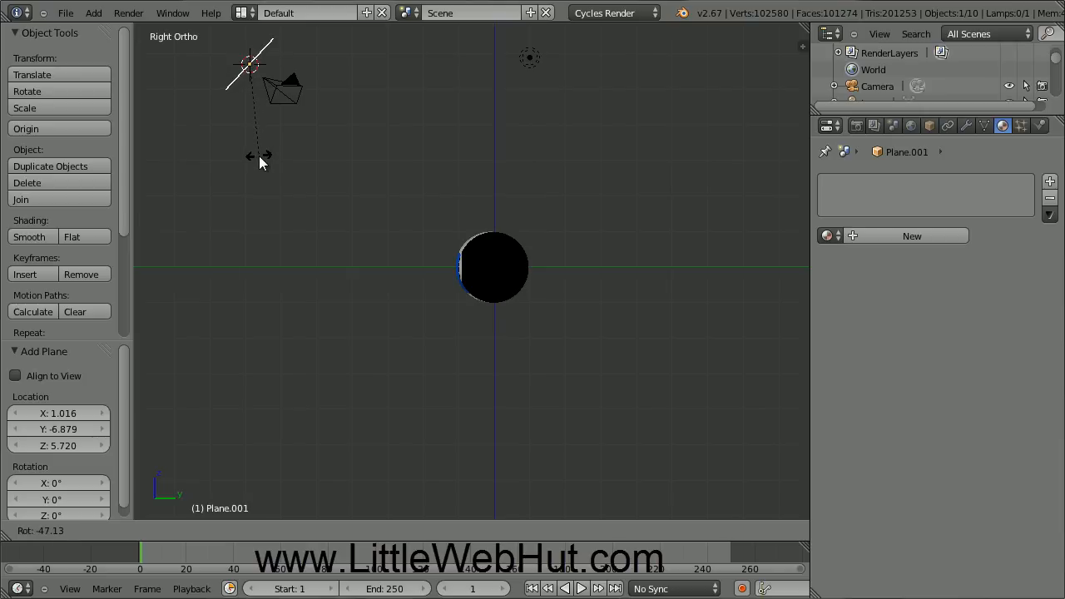
pyautogui.click(259, 156)
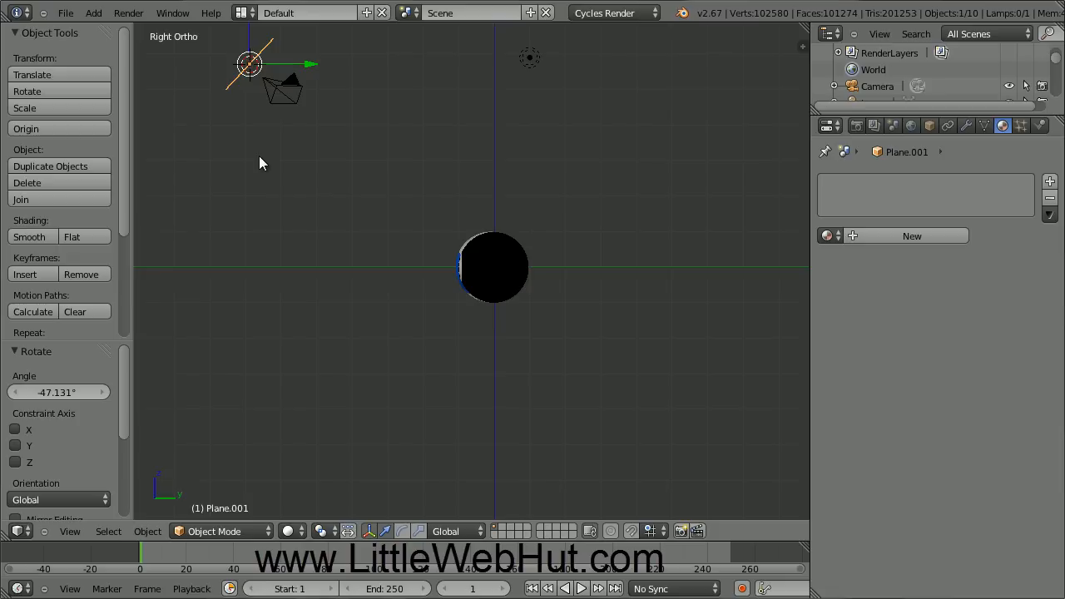
pyautogui.press('s')
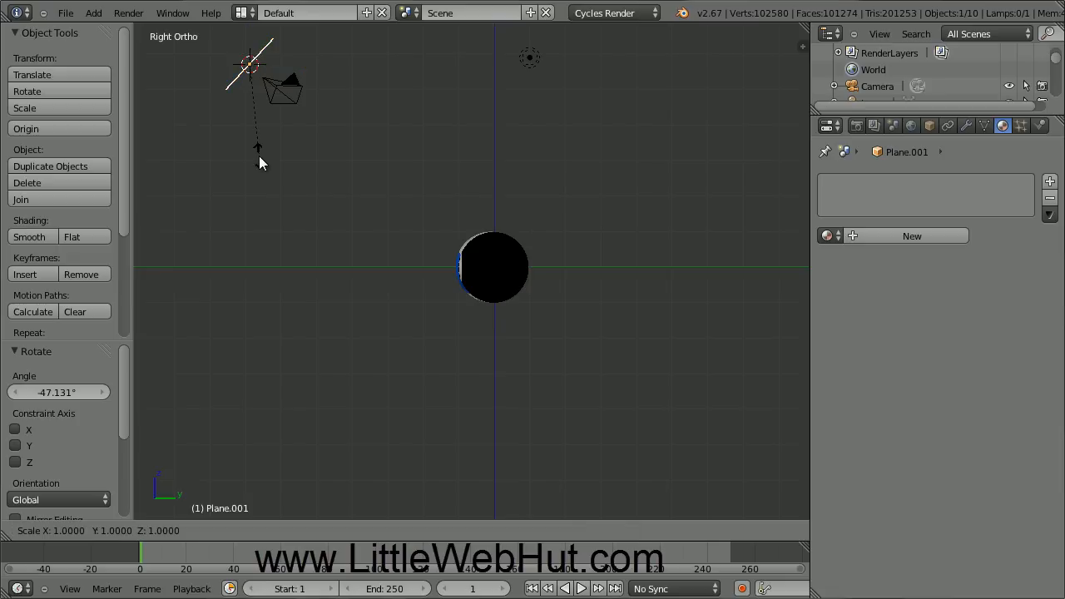
pyautogui.press('5')
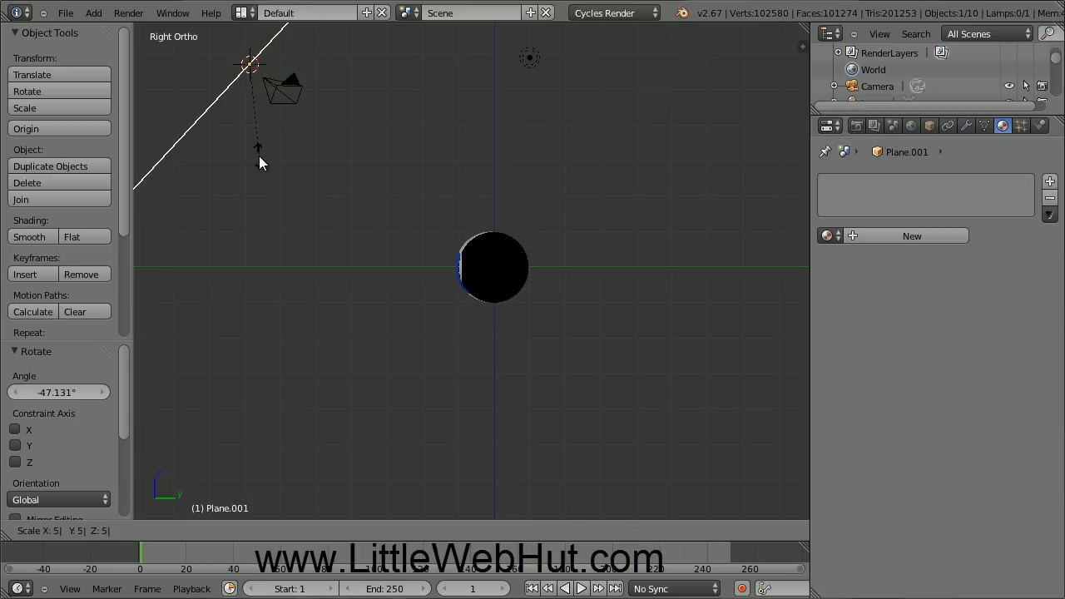
pyautogui.press('Return')
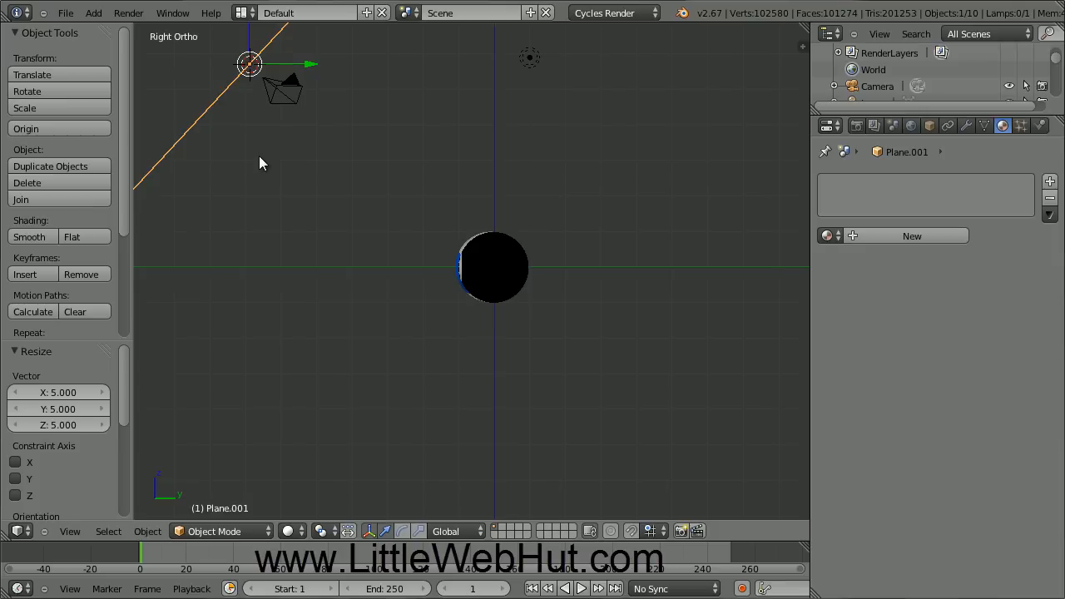
# - Give the tilted overhead plane a new material with an Emission surface and a strength of 15
pyautogui.moveTo(258, 162); pyautogui.dragTo(317, 165, button='middle')
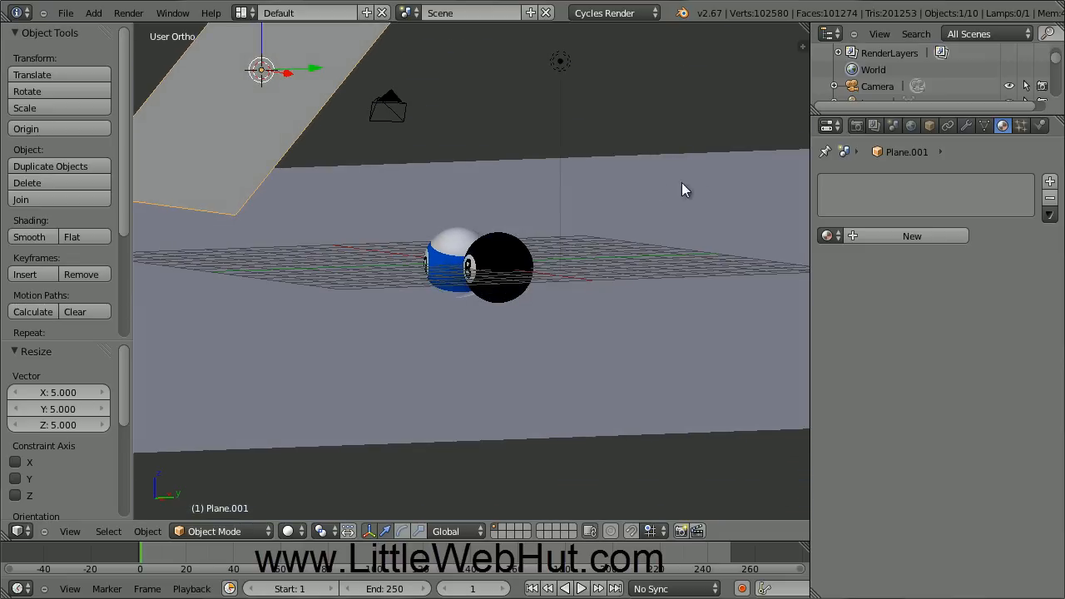
pyautogui.click(927, 238)
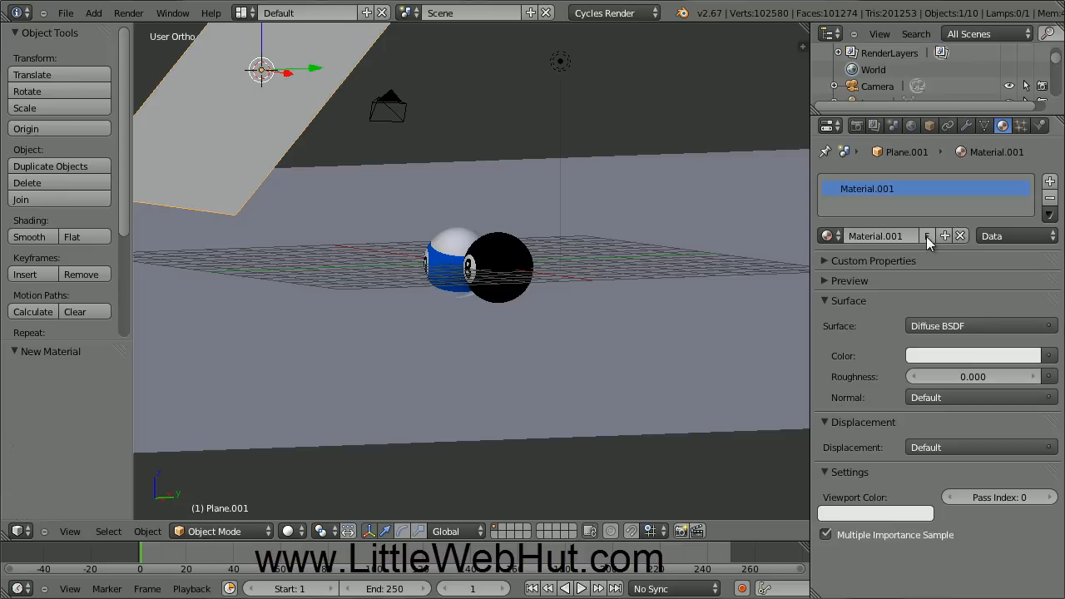
pyautogui.click(974, 324)
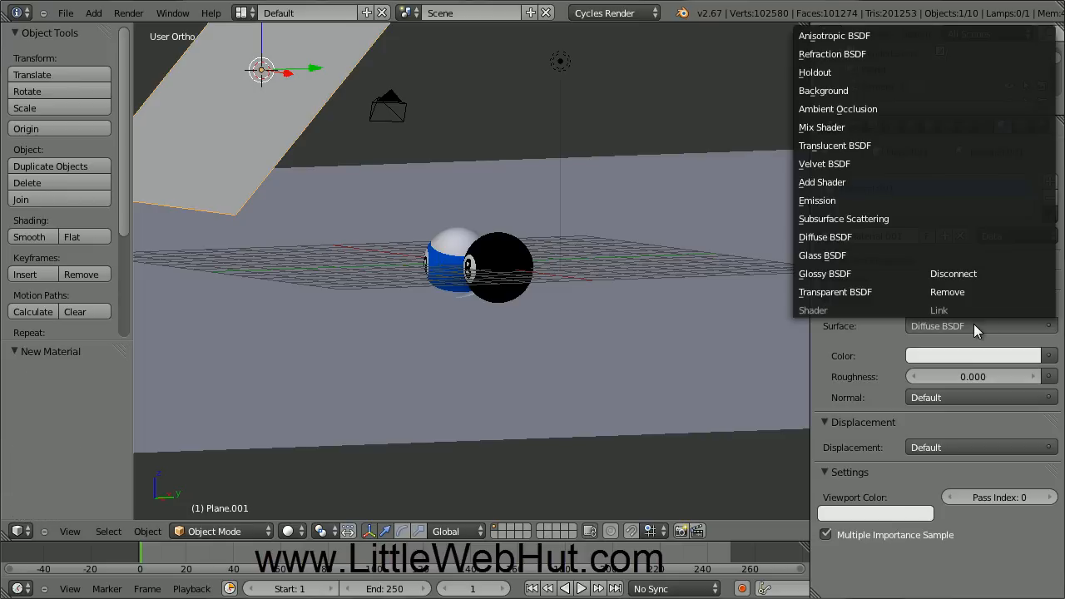
pyautogui.click(861, 201)
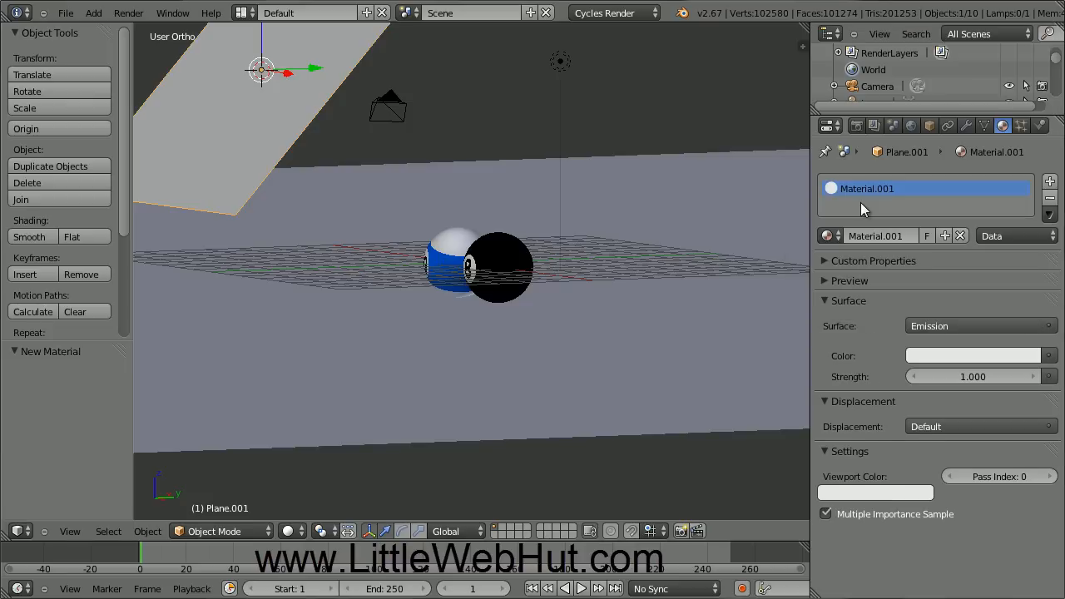
pyautogui.click(971, 379)
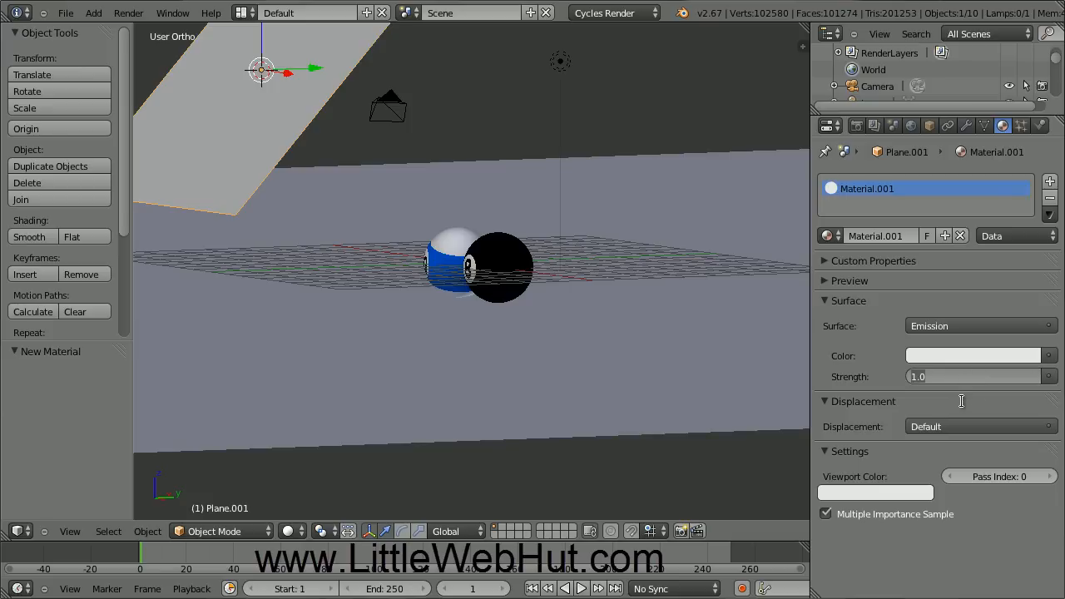
pyautogui.write('15')
pyautogui.press('Return')
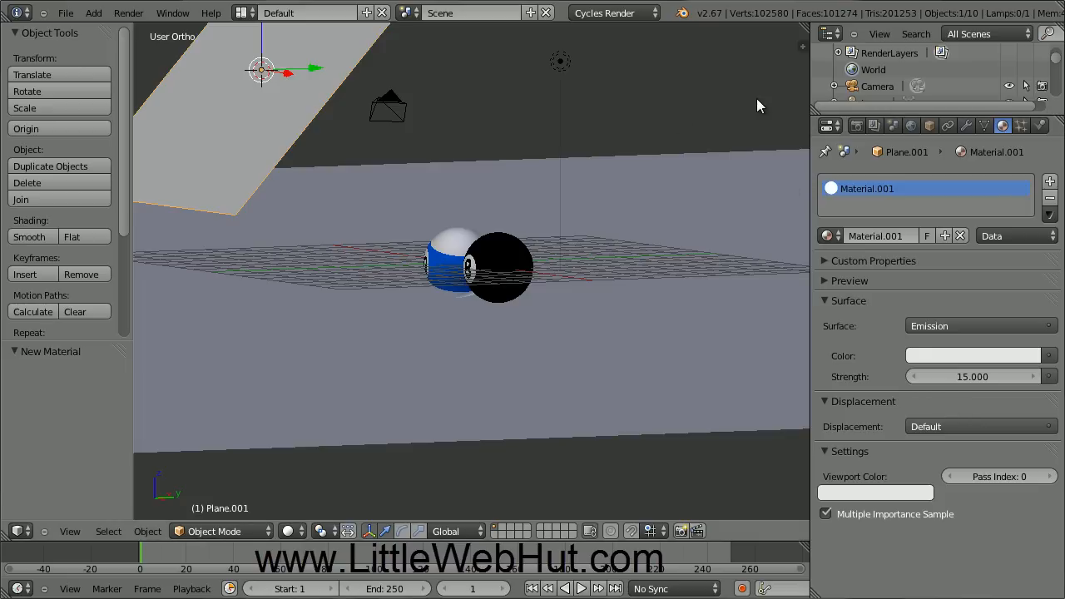
# - Darken the world background color to black
pyautogui.click(913, 127)
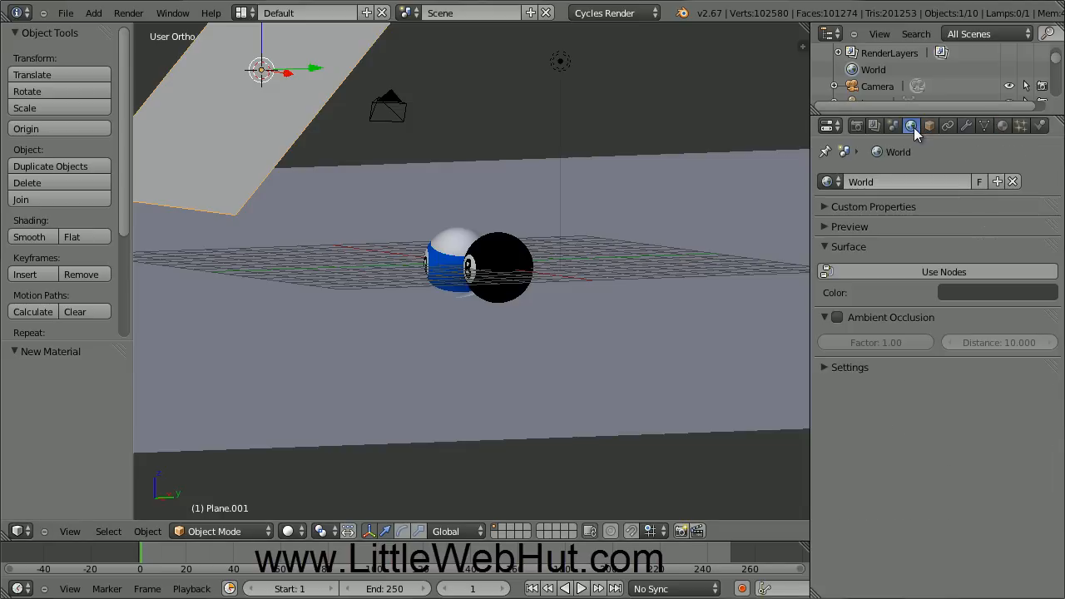
pyautogui.click(1000, 293)
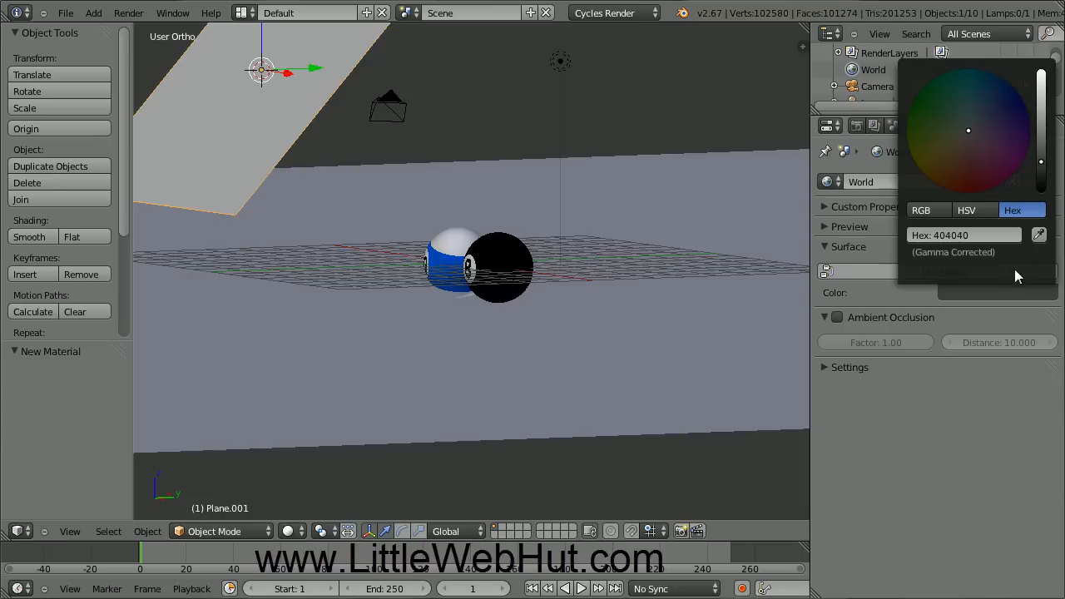
pyautogui.moveTo(1041, 174); pyautogui.dragTo(1041, 192)
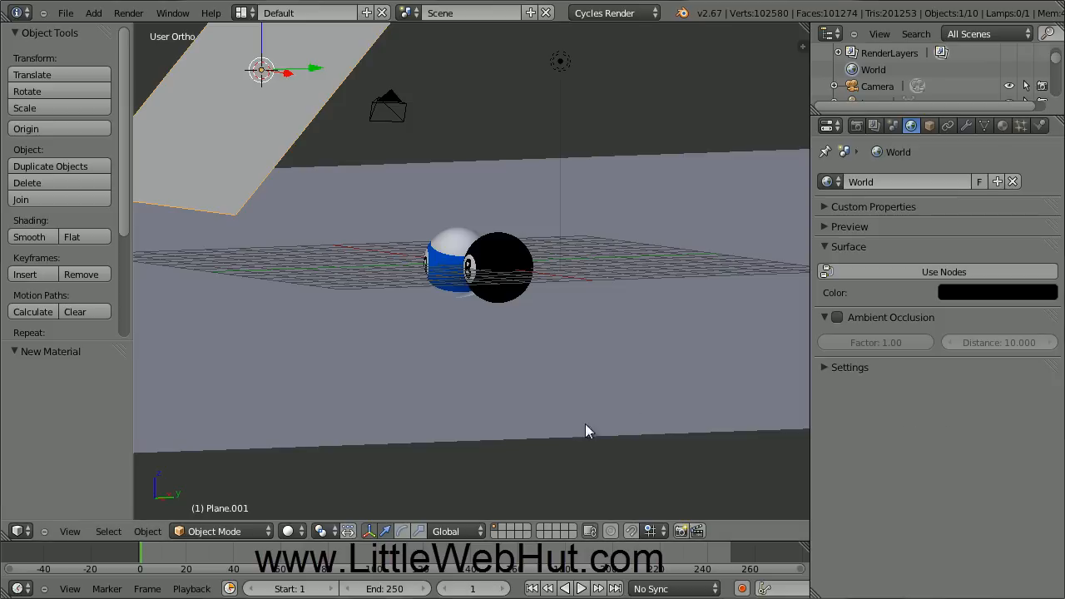
# - Look through the camera and enable Lock Camera to View, hiding the view properties again when done
pyautogui.click(70, 532)
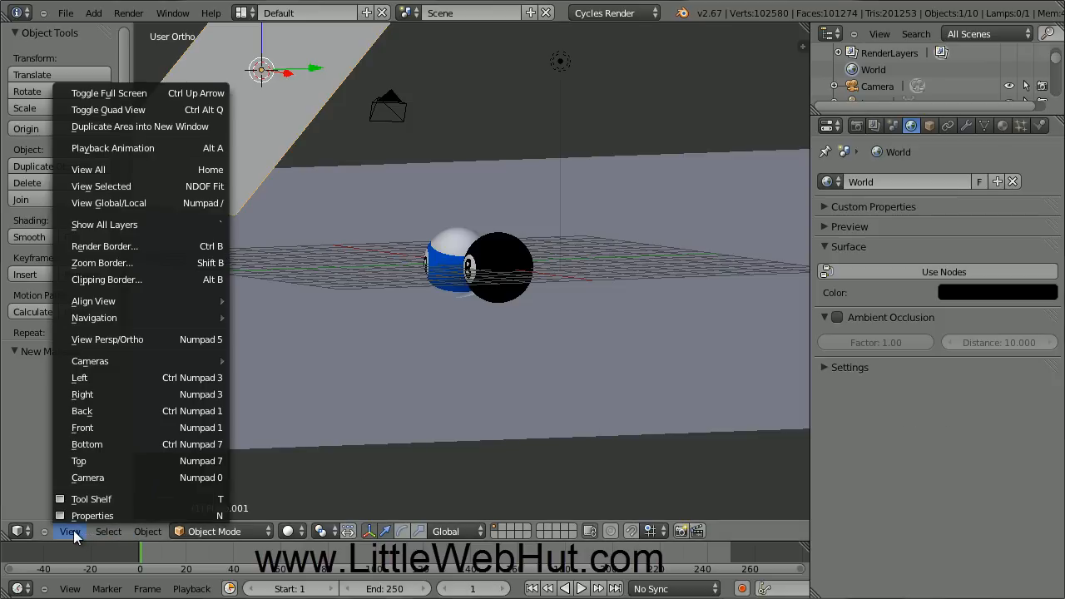
pyautogui.click(118, 479)
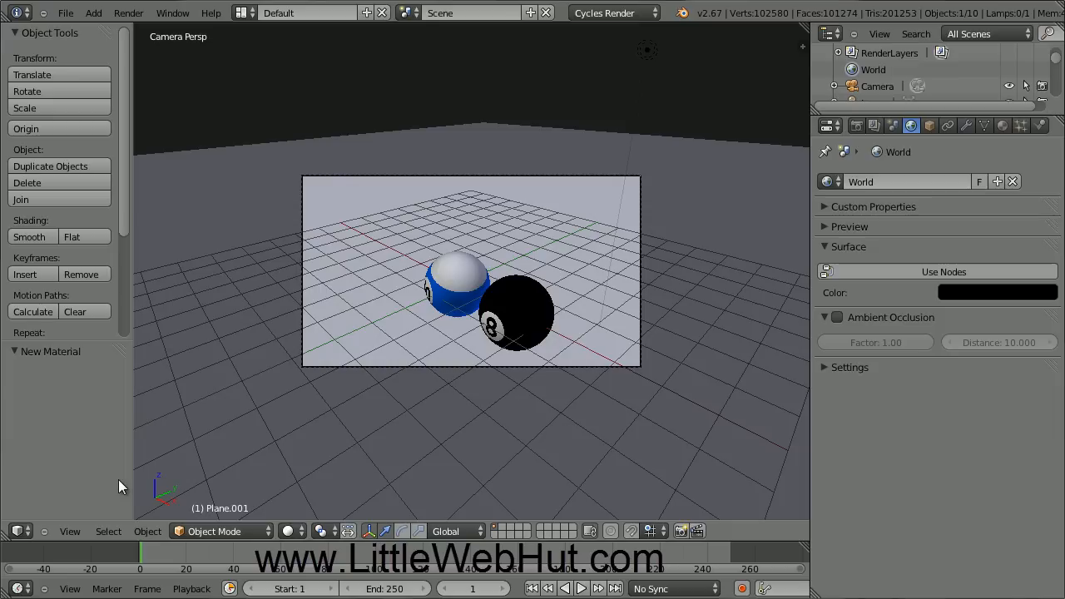
pyautogui.scroll(3, 233, 451)
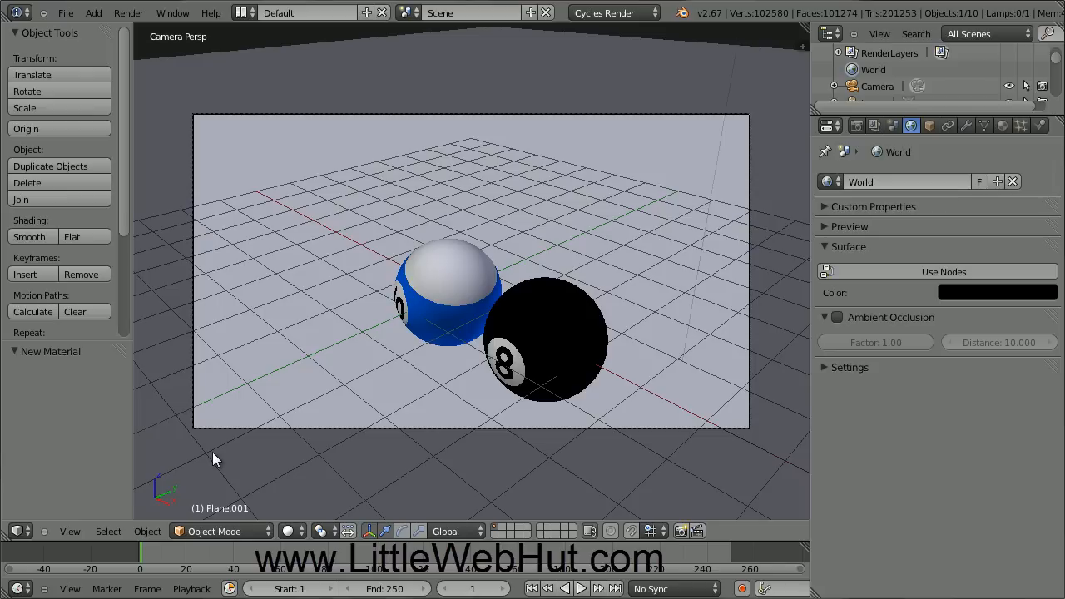
pyautogui.click(70, 532)
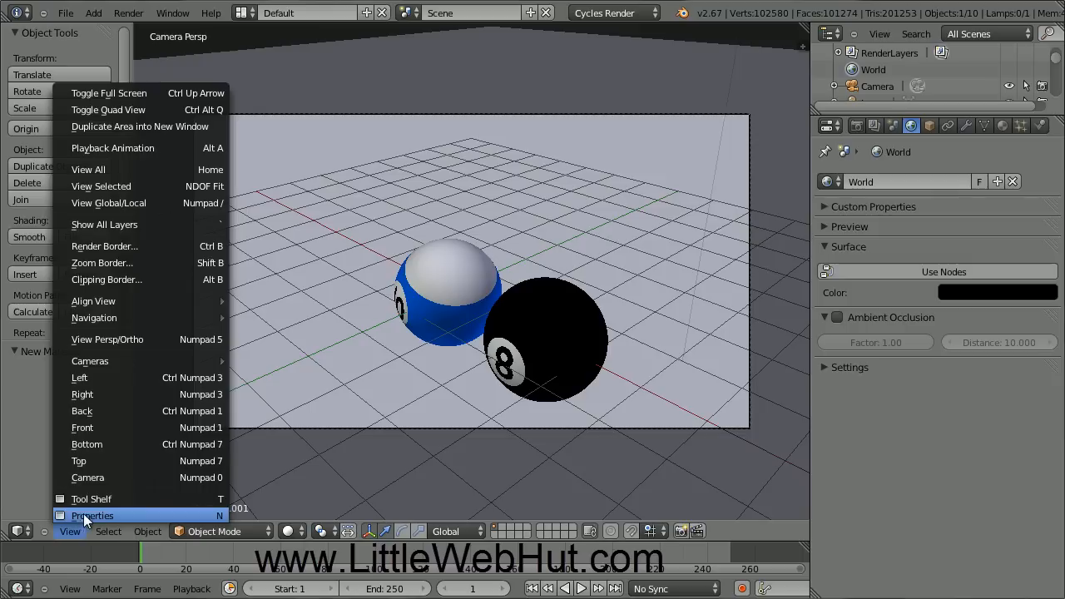
pyautogui.click(129, 516)
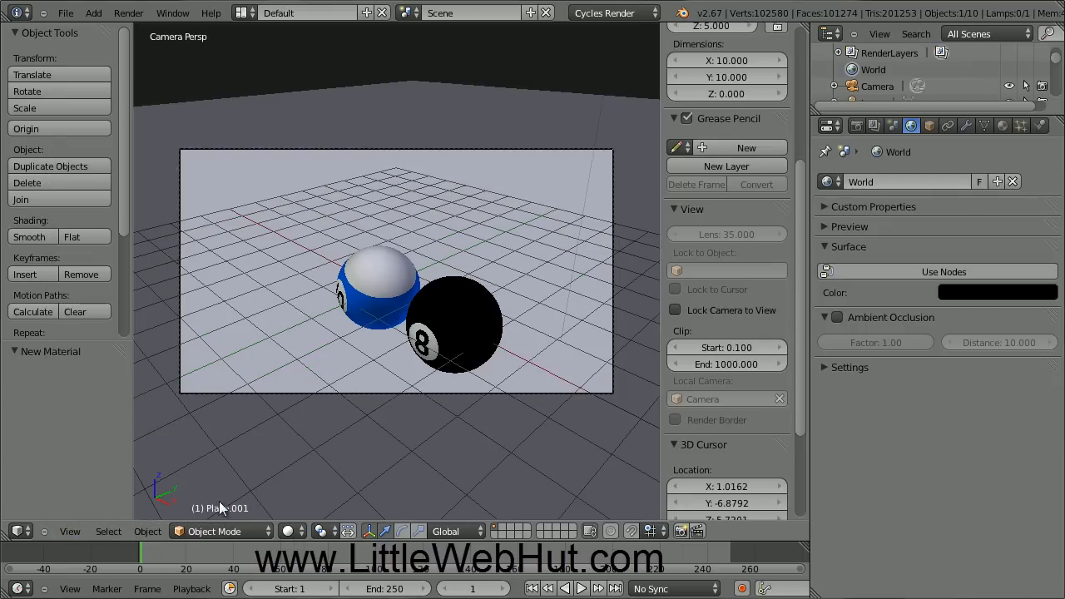
pyautogui.click(675, 309)
pyautogui.click(80, 533)
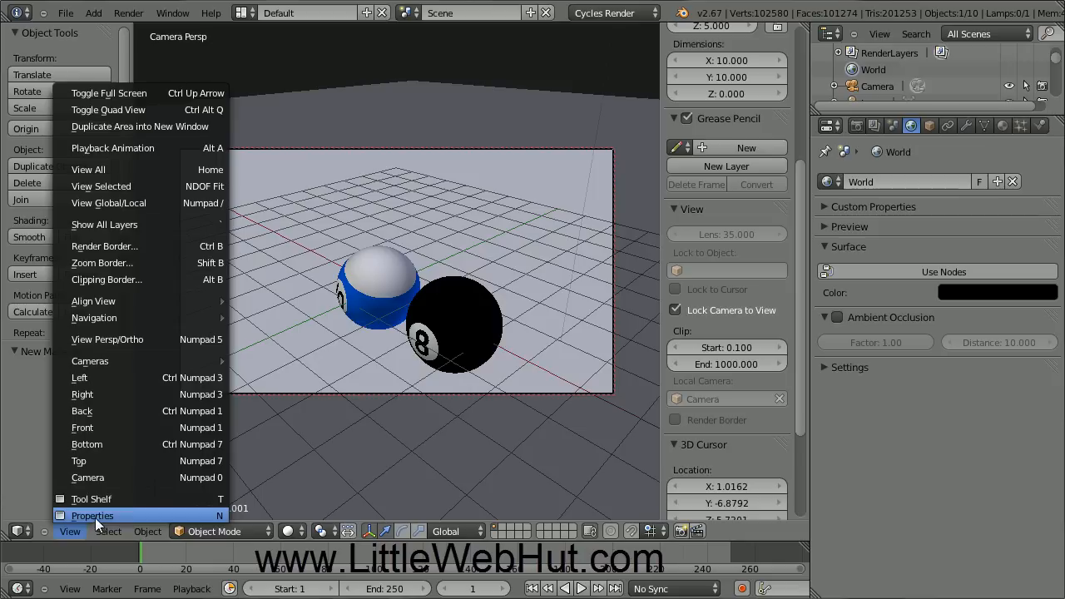
pyautogui.click(137, 514)
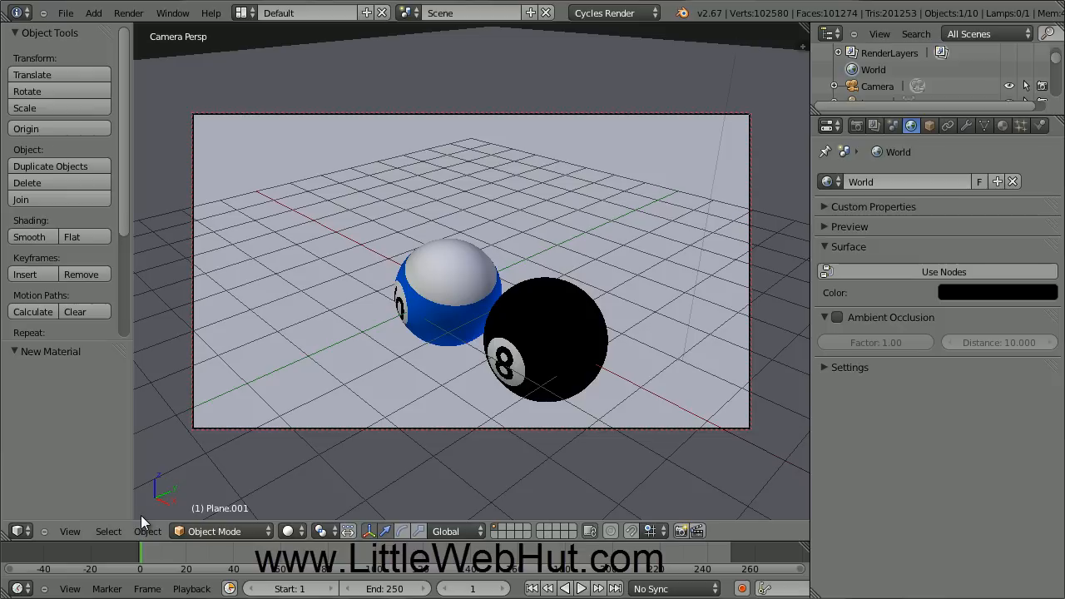
# - Move the locked camera closer and lower so the 10 ball fills the foreground with the 8 ball behind it
pyautogui.scroll(6, 413, 392)
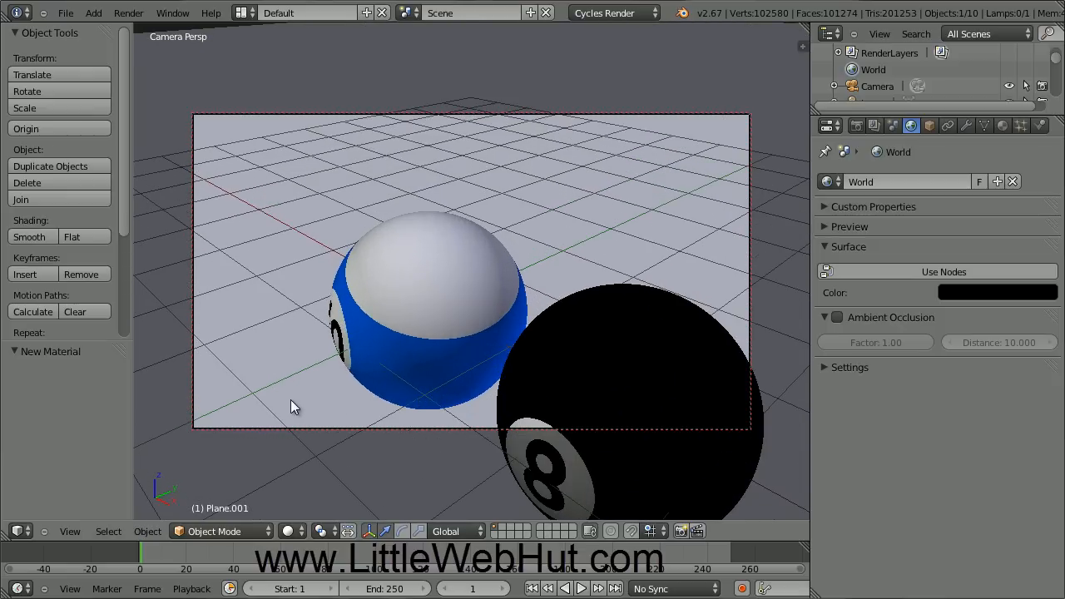
pyautogui.moveTo(267, 394); pyautogui.dragTo(446, 361, button='middle')
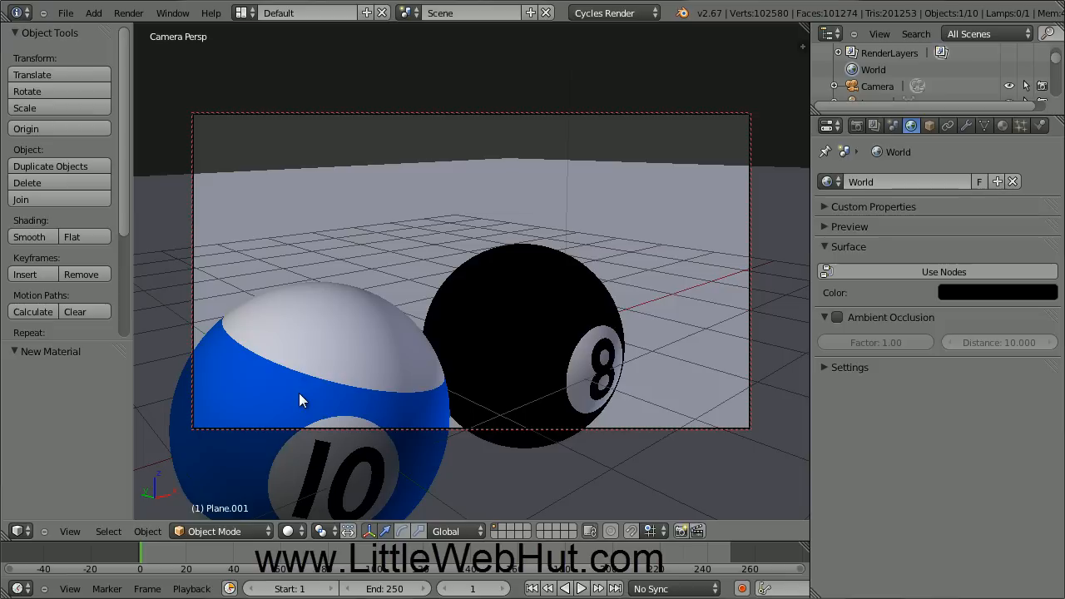
pyautogui.moveTo(298, 393); pyautogui.dragTo(382, 262, button='middle')
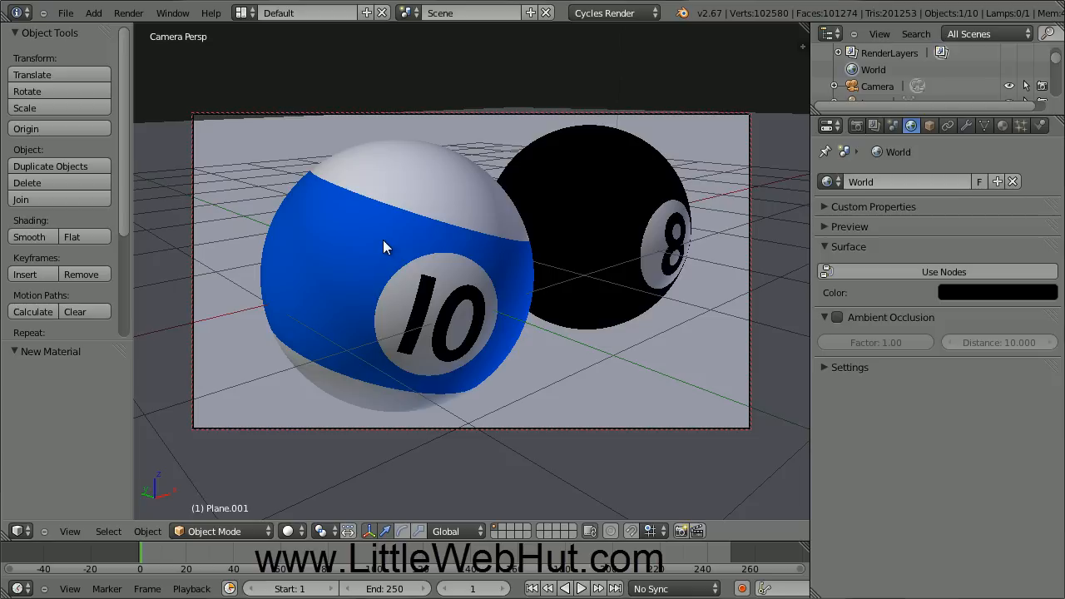
# - Pull the locked camera back slightly so both balls sit with more margin inside the frame, and save the file
pyautogui.moveTo(383, 240); pyautogui.dragTo(383, 257, button='middle')
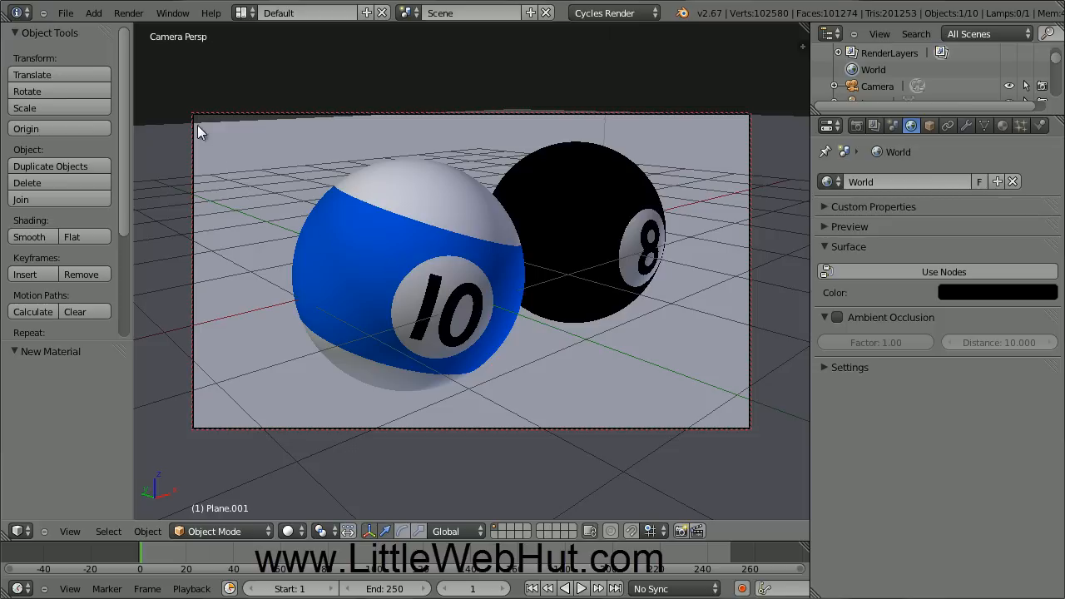
pyautogui.click(65, 12)
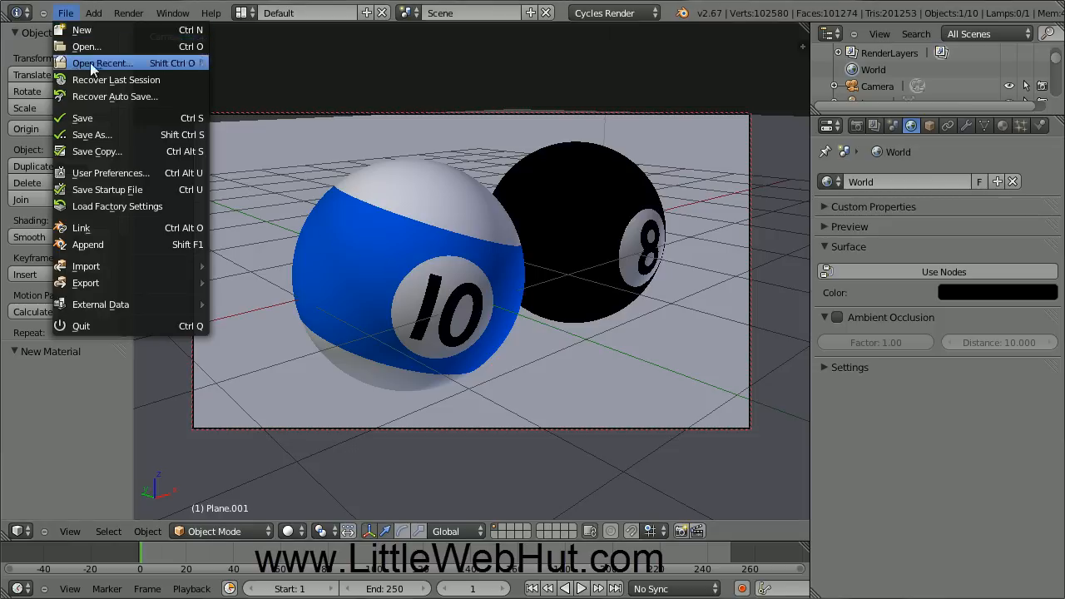
pyautogui.click(114, 118)
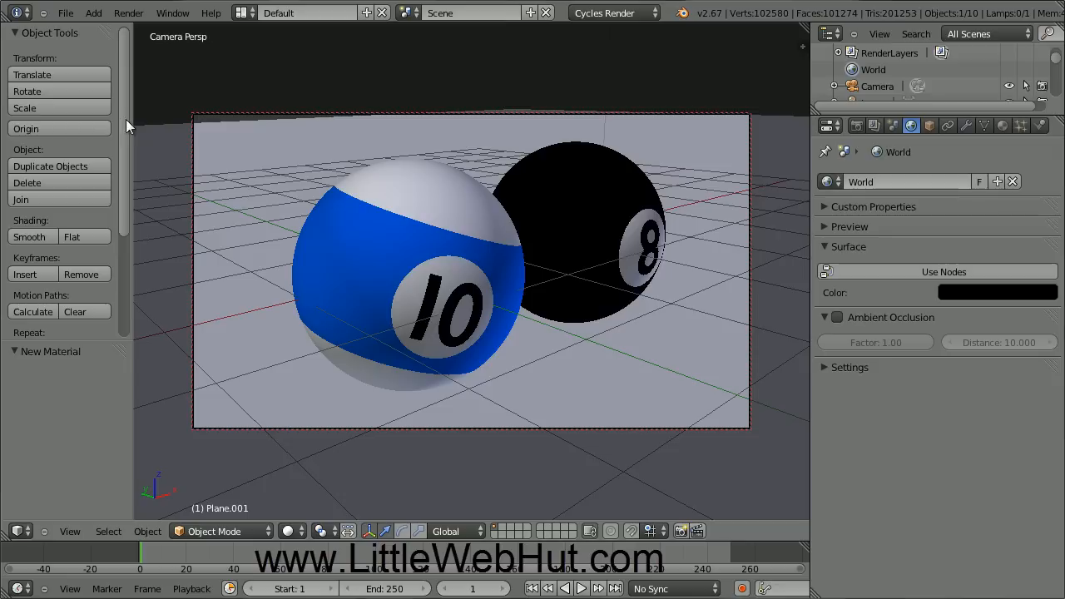
# - Render the pool ball scene from the camera as a still image
pyautogui.click(856, 126)
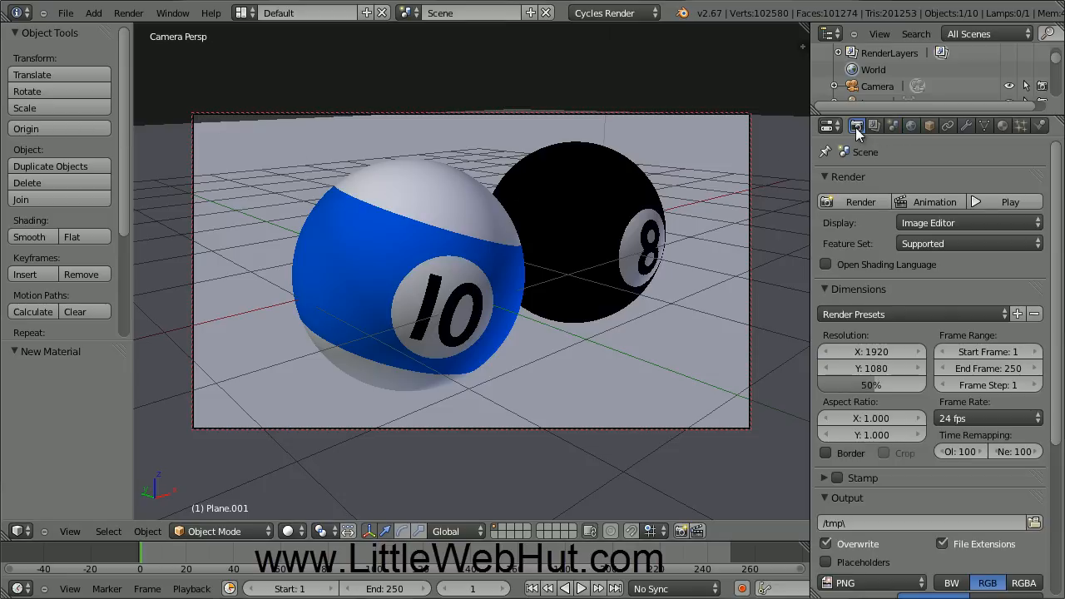
pyautogui.click(879, 201)
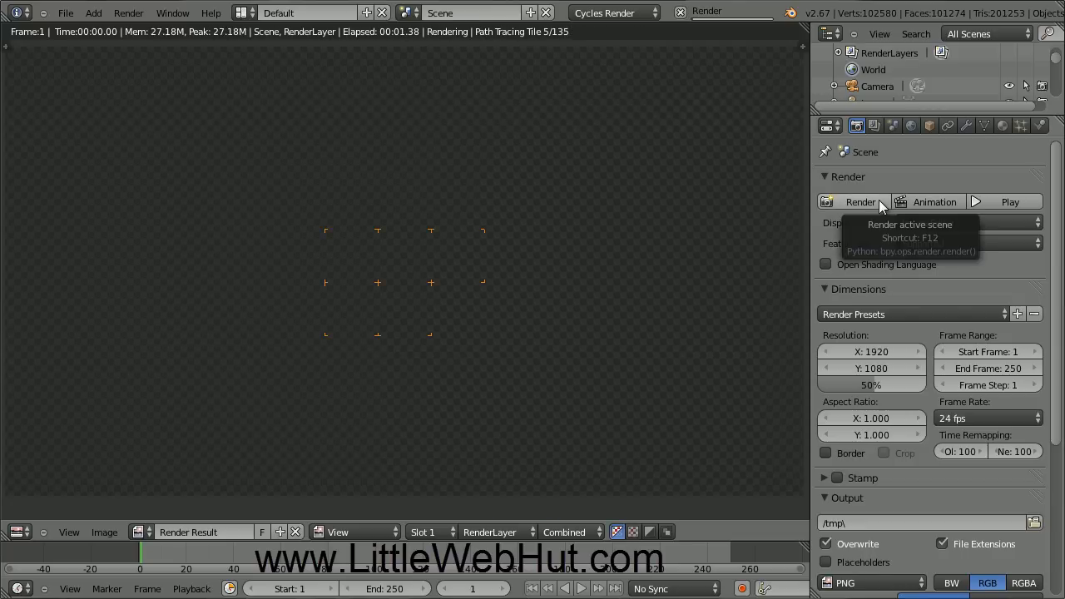
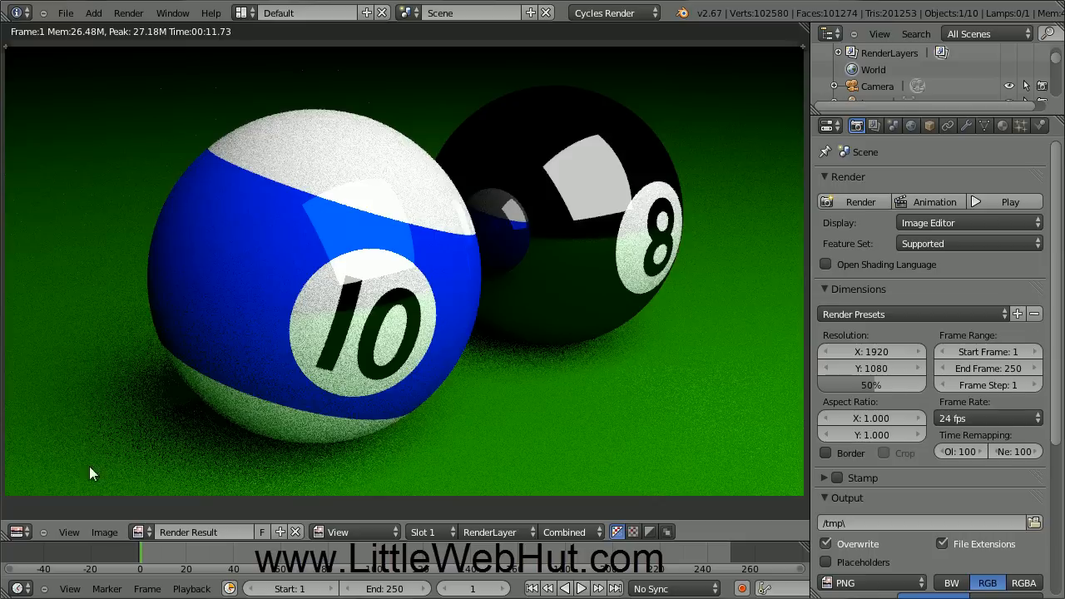
# - Switch the main editor to the 3D View and back to the UV/Image Editor with the rendered image
pyautogui.click(20, 532)
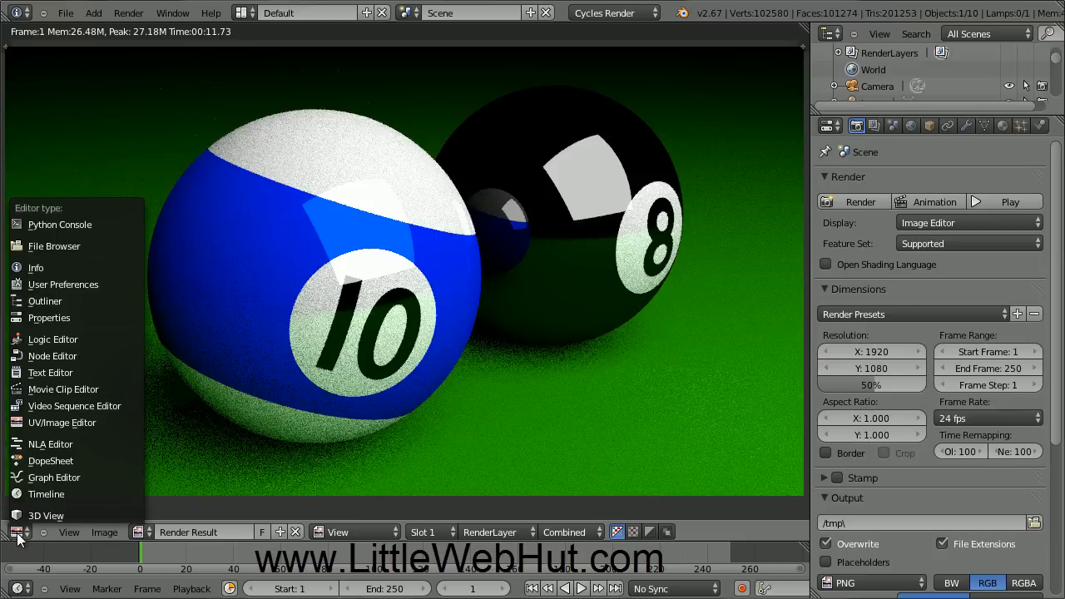
pyautogui.click(84, 516)
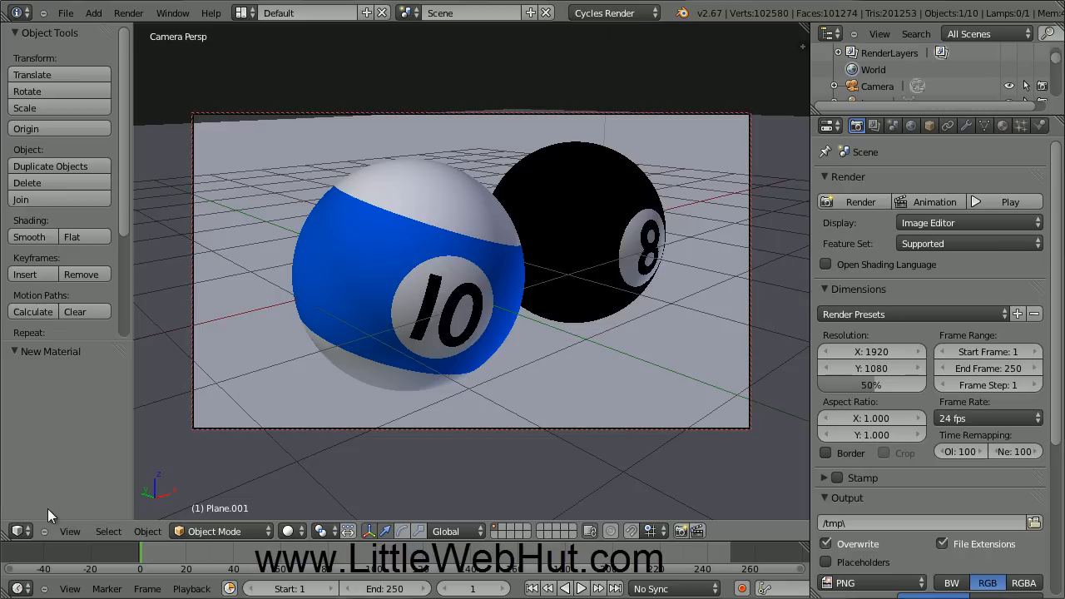
pyautogui.click(18, 531)
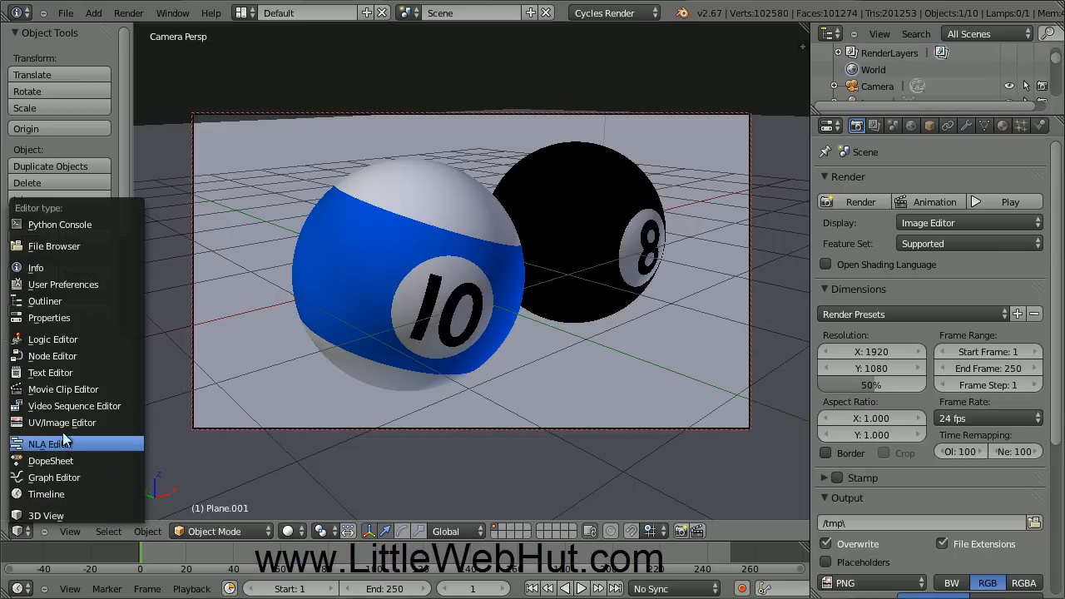
pyautogui.click(109, 423)
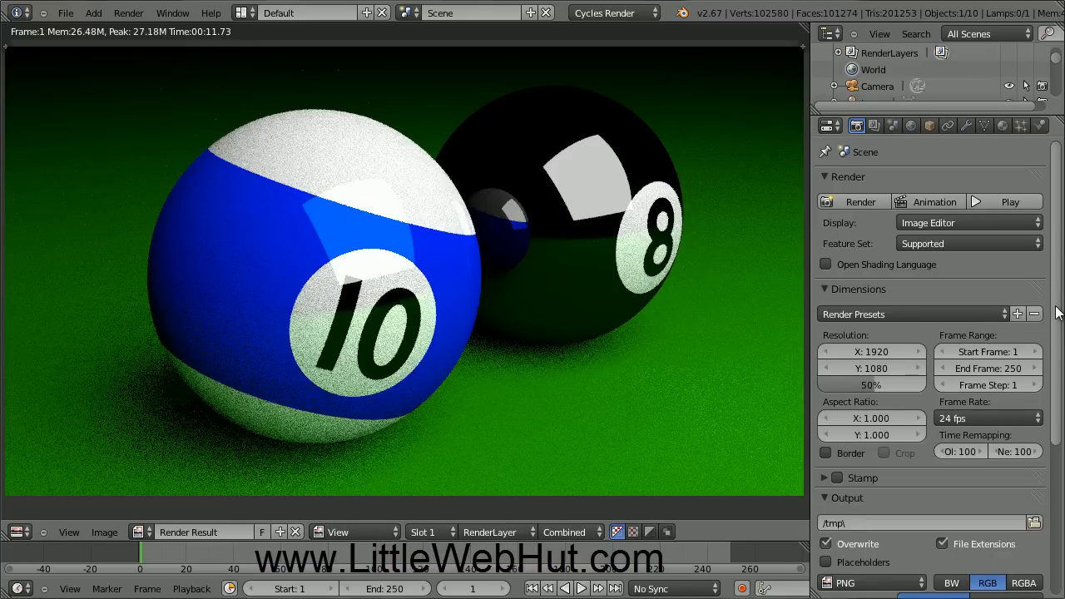
# - Set the render samples to 500 in the sampling settings and render the scene again
pyautogui.scroll(-5, 1054, 309)
pyautogui.scroll(-4, 1061, 391)
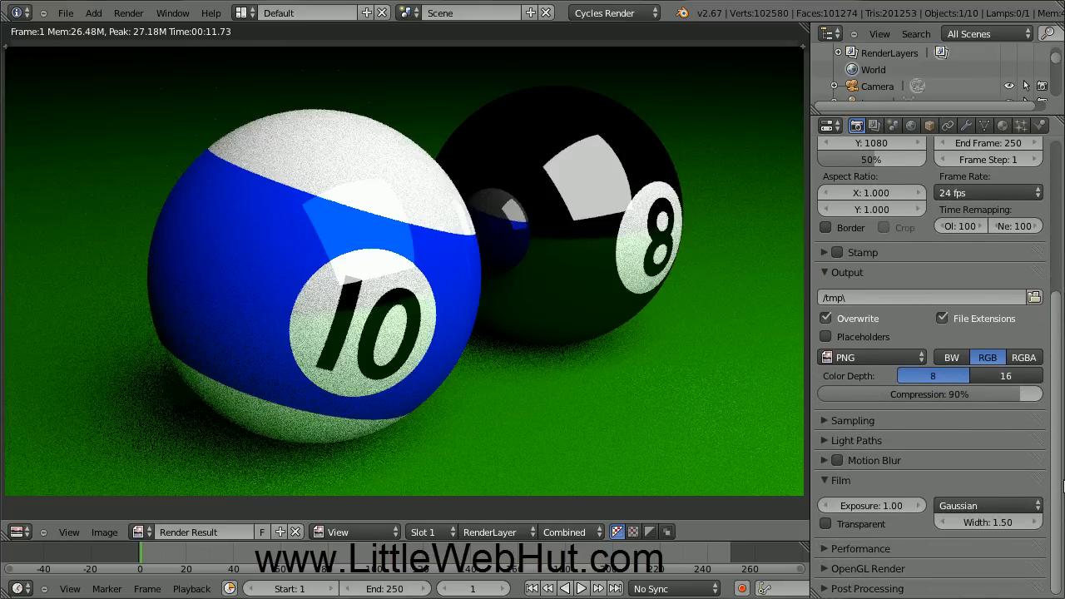
pyautogui.click(822, 422)
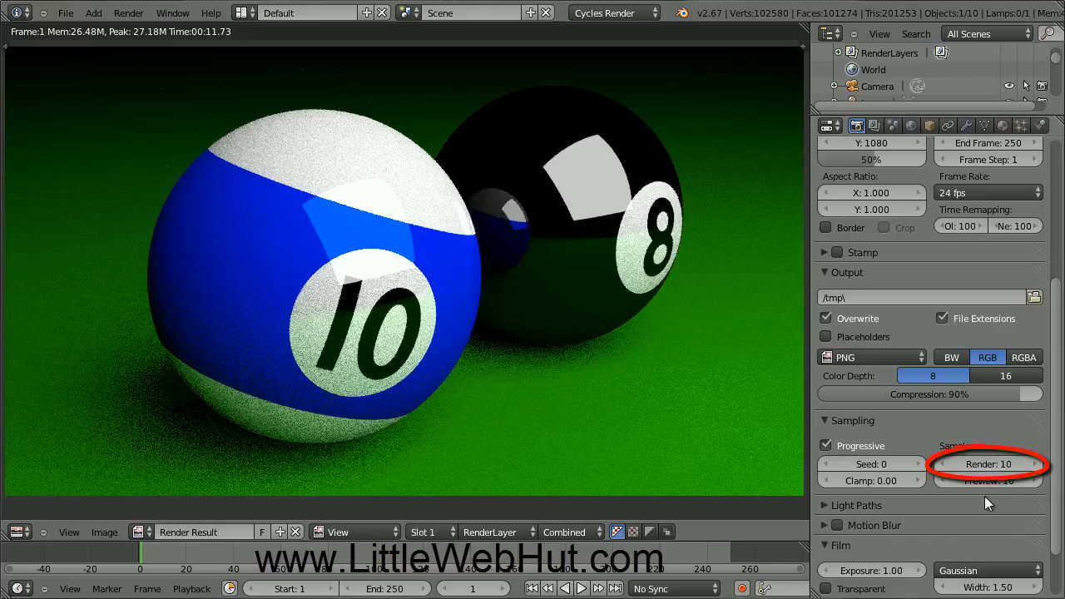
pyautogui.click(986, 463)
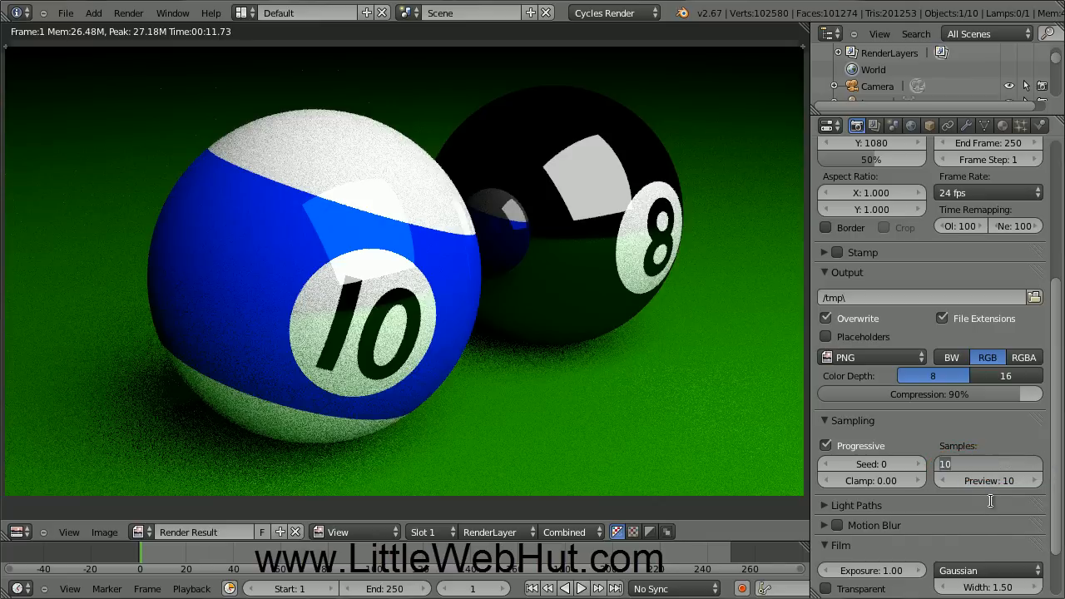
pyautogui.write('500')
pyautogui.press('Return')
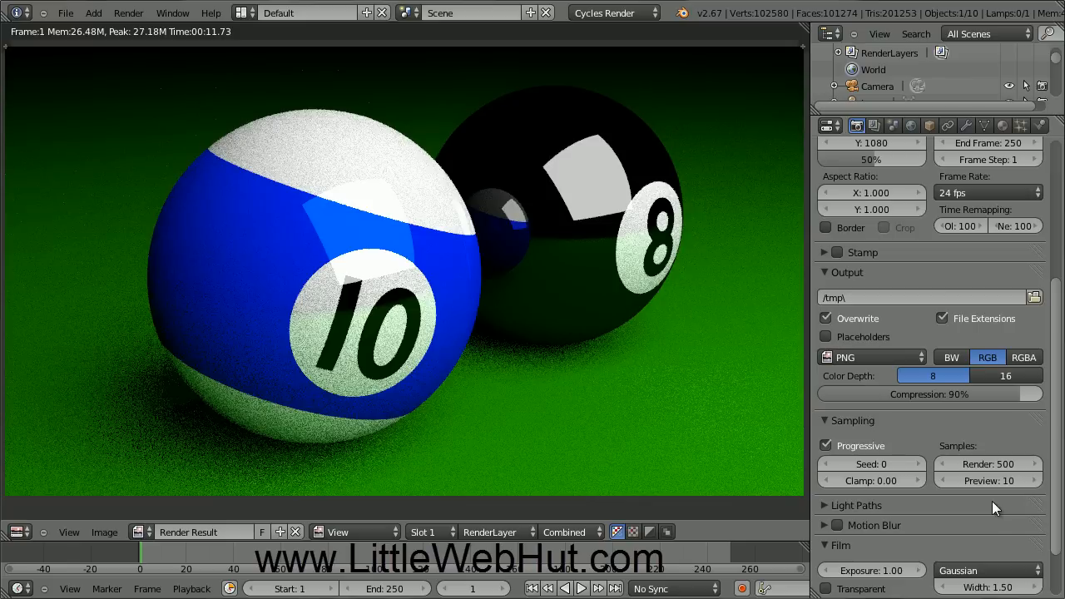
pyautogui.scroll(7, 1061, 290)
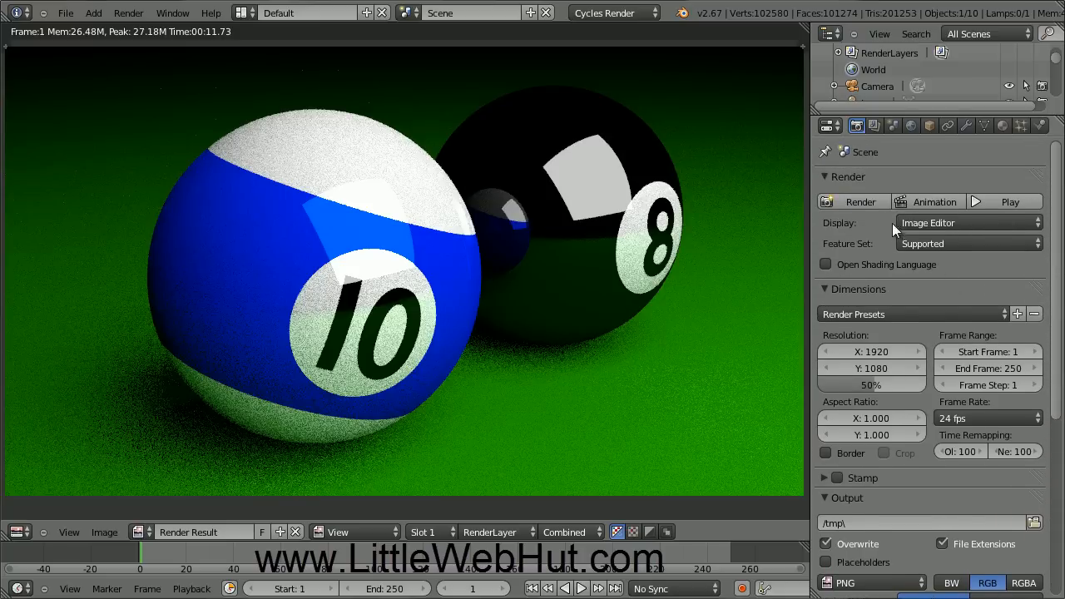
pyautogui.click(881, 202)
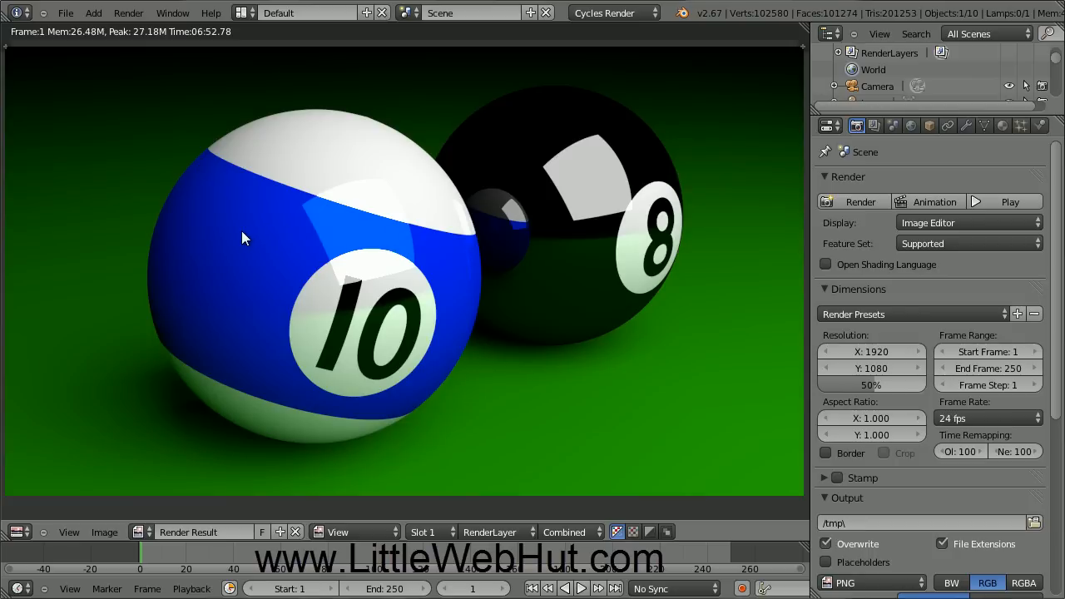
# - Save the rendered image in C:\demo\ as pool_balls.png
pyautogui.press('F3')
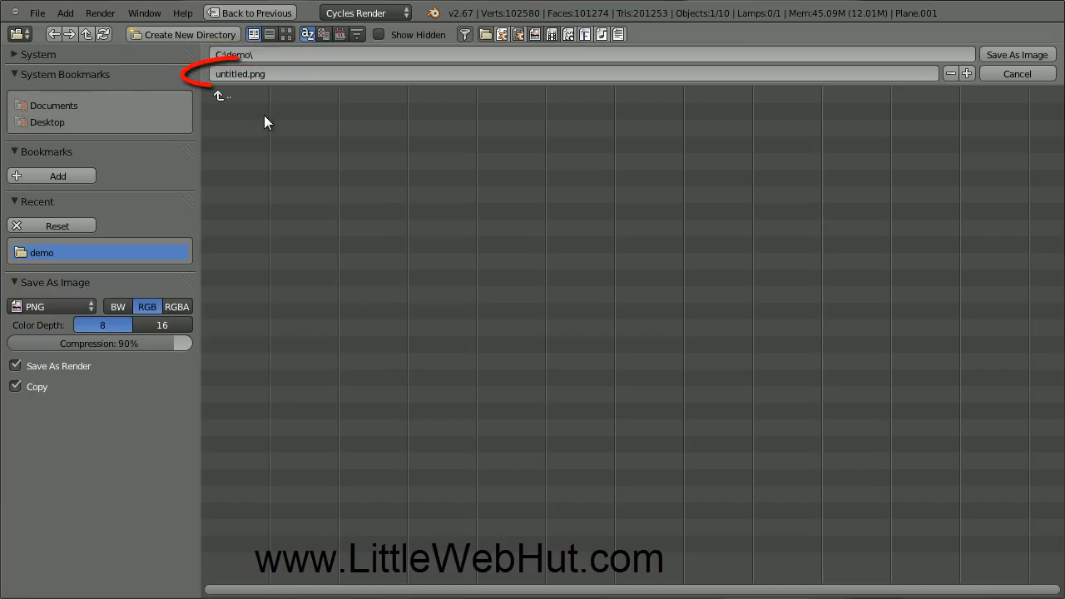
pyautogui.click(248, 74)
pyautogui.write('po')
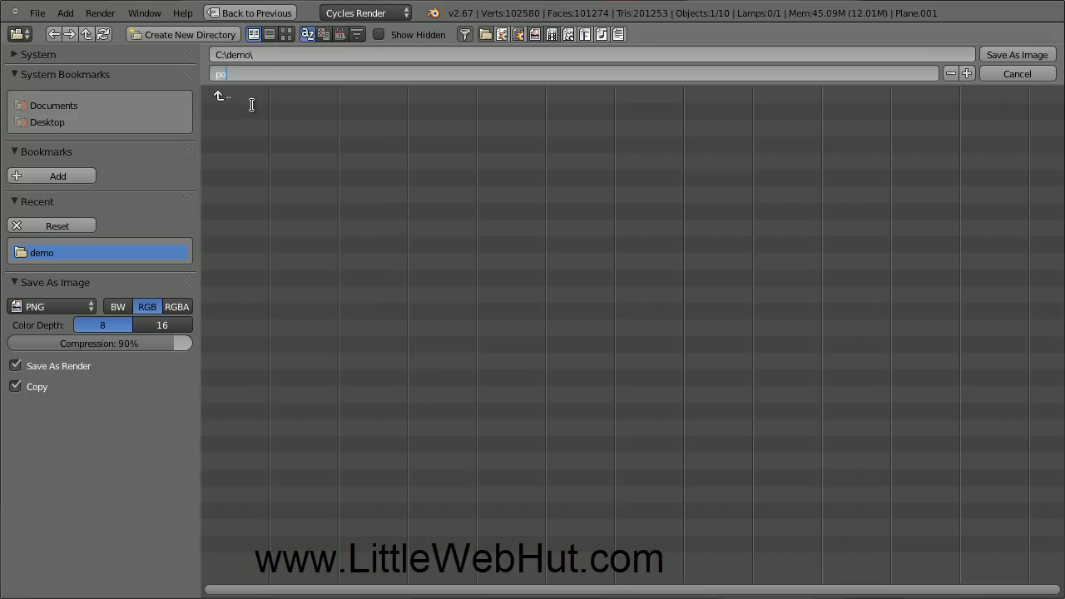
pyautogui.write('ol_balls.png')
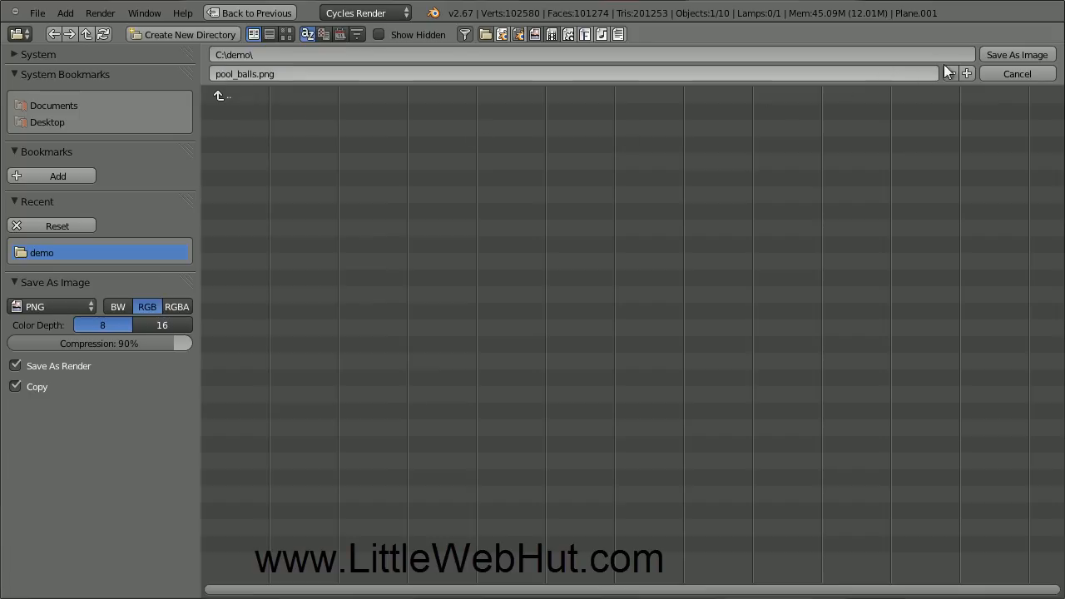
pyautogui.click(1011, 55)
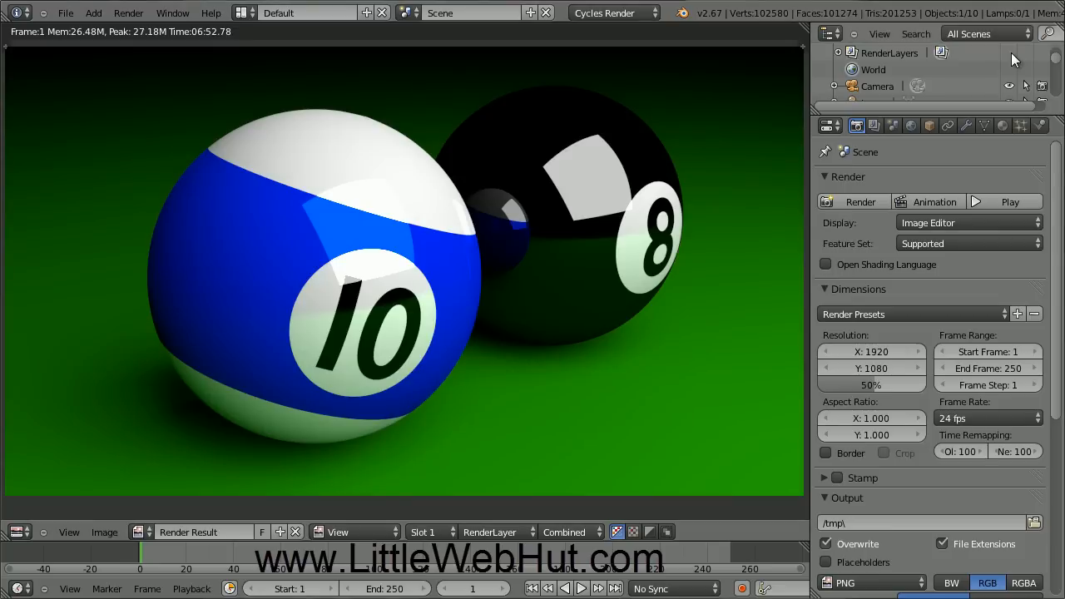